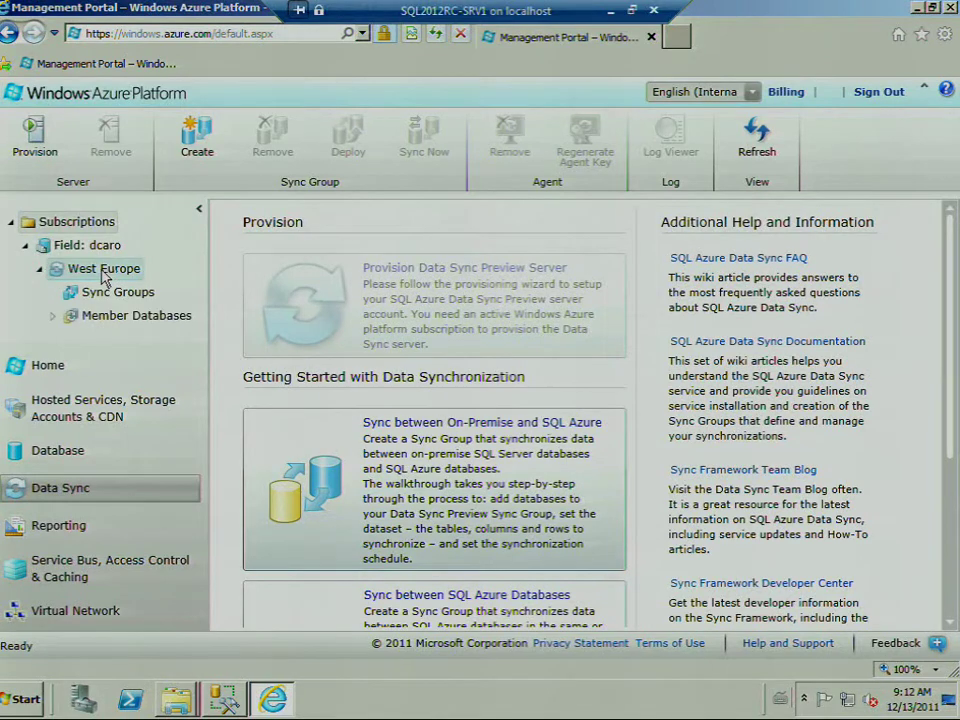
# - Create a new sync group on the West Europe server and name it SYNCDEMO
pyautogui.click(104, 270)
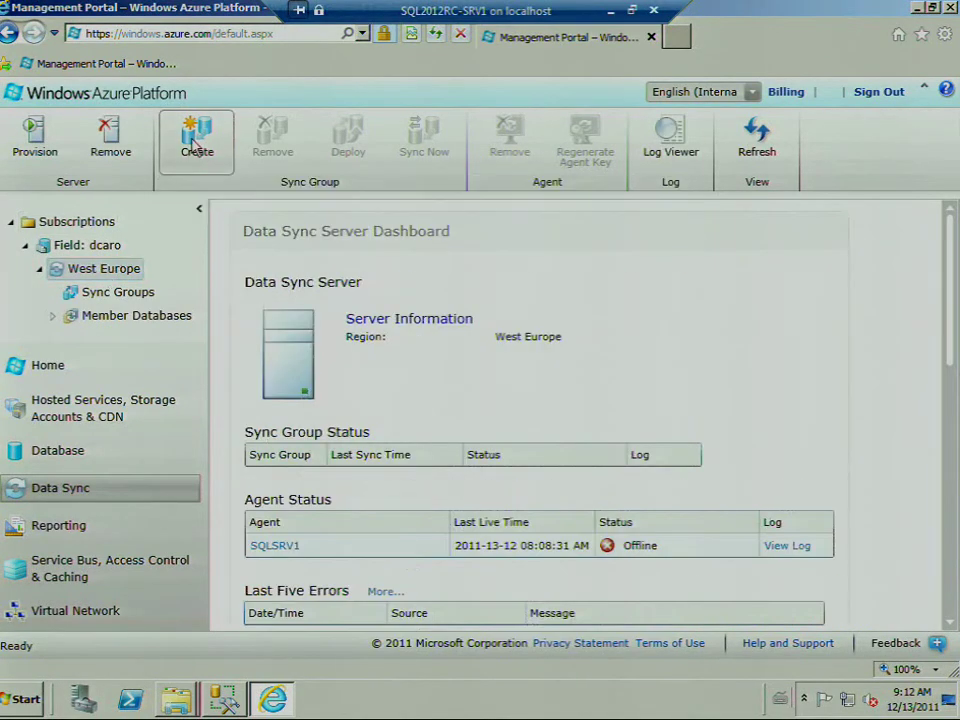
pyautogui.click(196, 145)
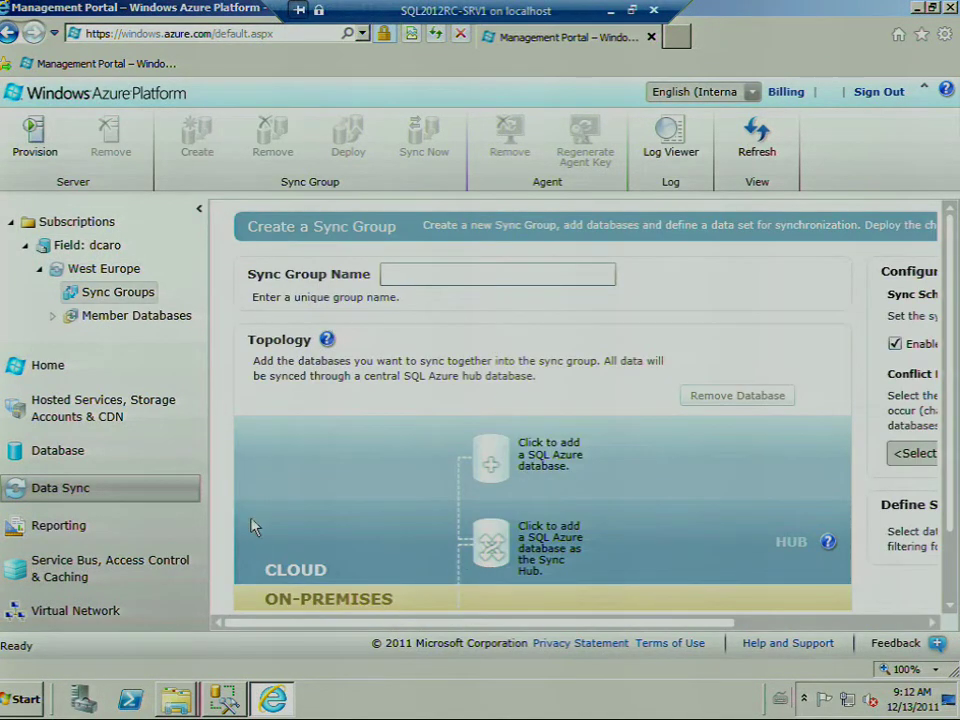
pyautogui.moveTo(207, 439); pyautogui.dragTo(124, 450)
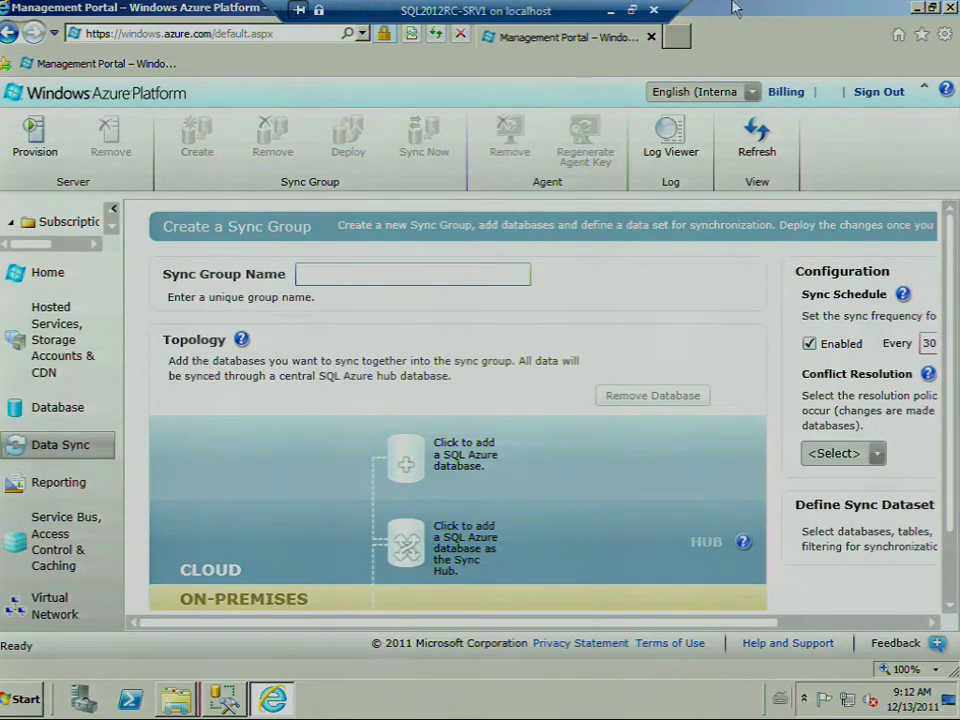
pyautogui.press('F11')
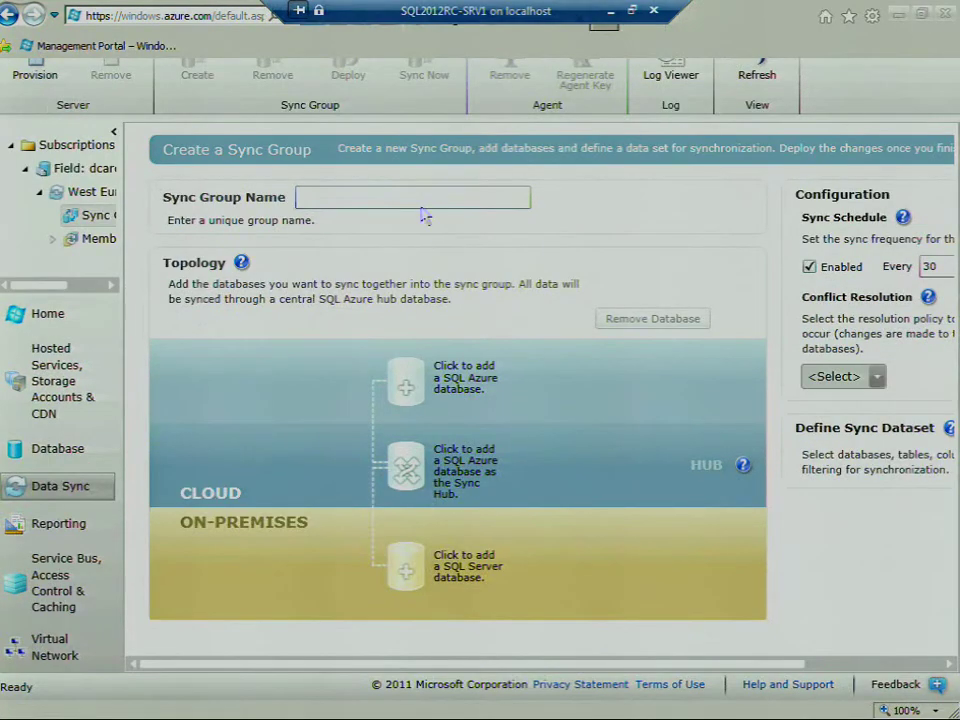
pyautogui.click(418, 203)
pyautogui.write('SYN')
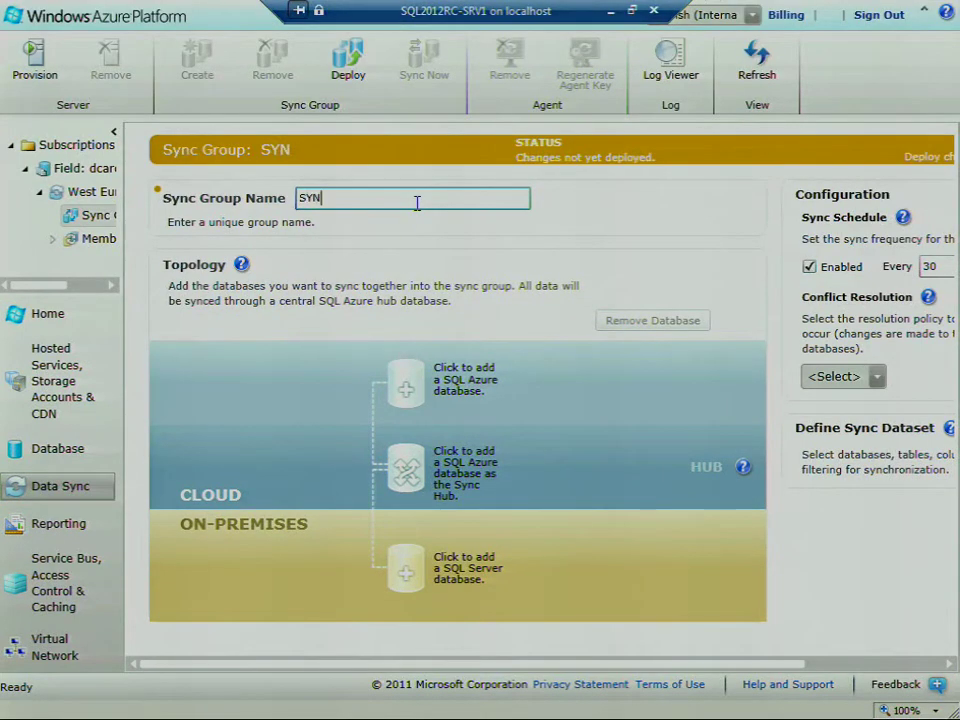
pyautogui.write('CDEMO')
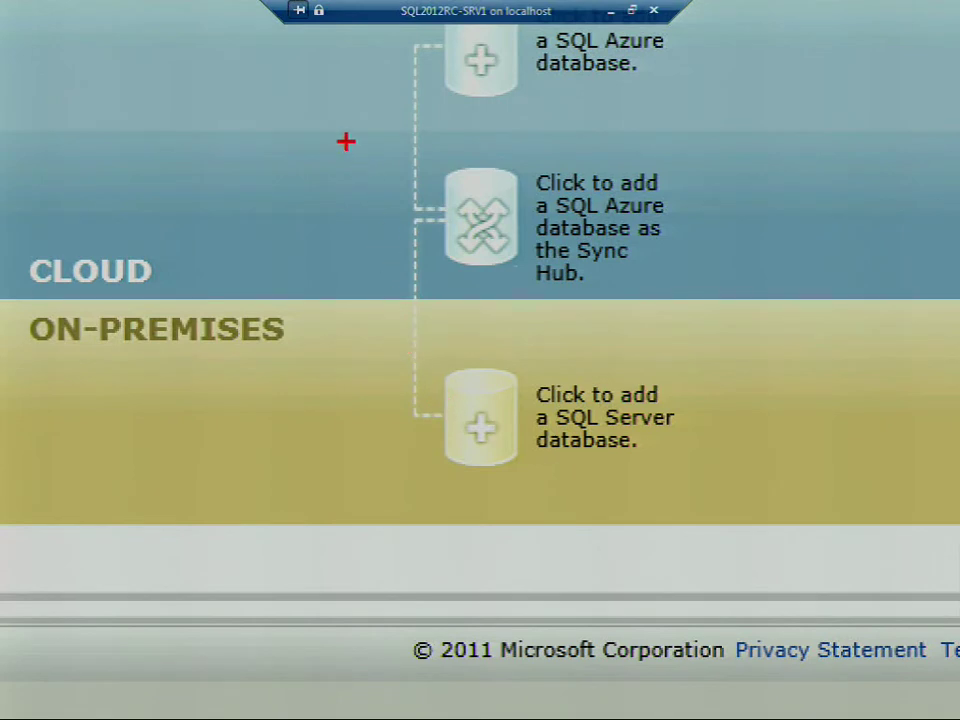
pyautogui.moveTo(345, 131); pyautogui.dragTo(741, 505)
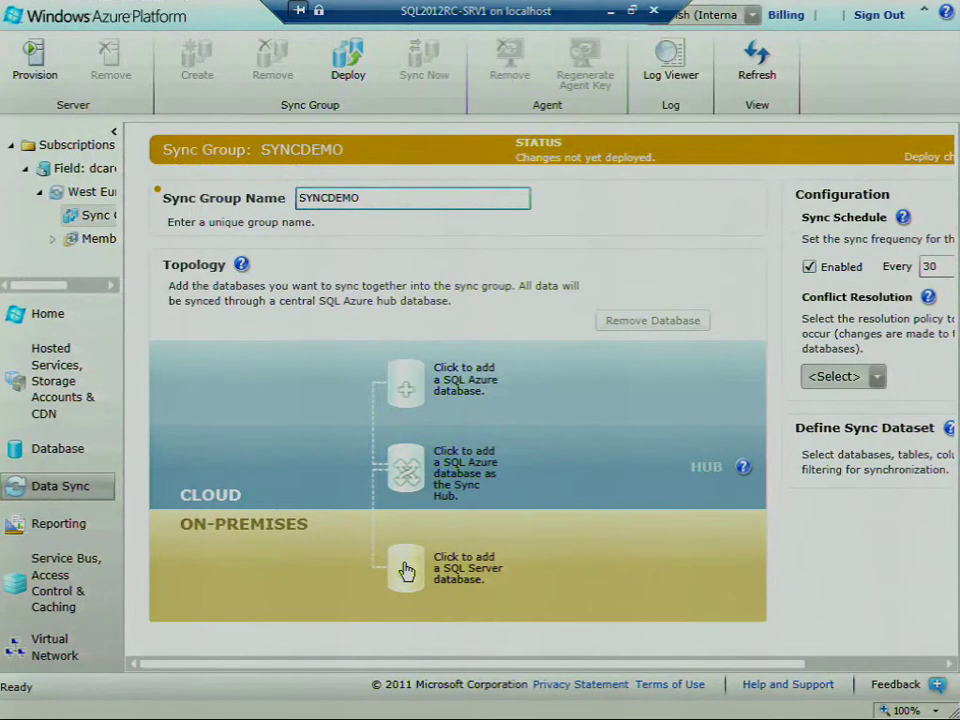
# - Add NorthWind-OnPrem from agent SQLSRV1 as a bi-directional member; open and cancel the hub dialog
pyautogui.click(407, 570)
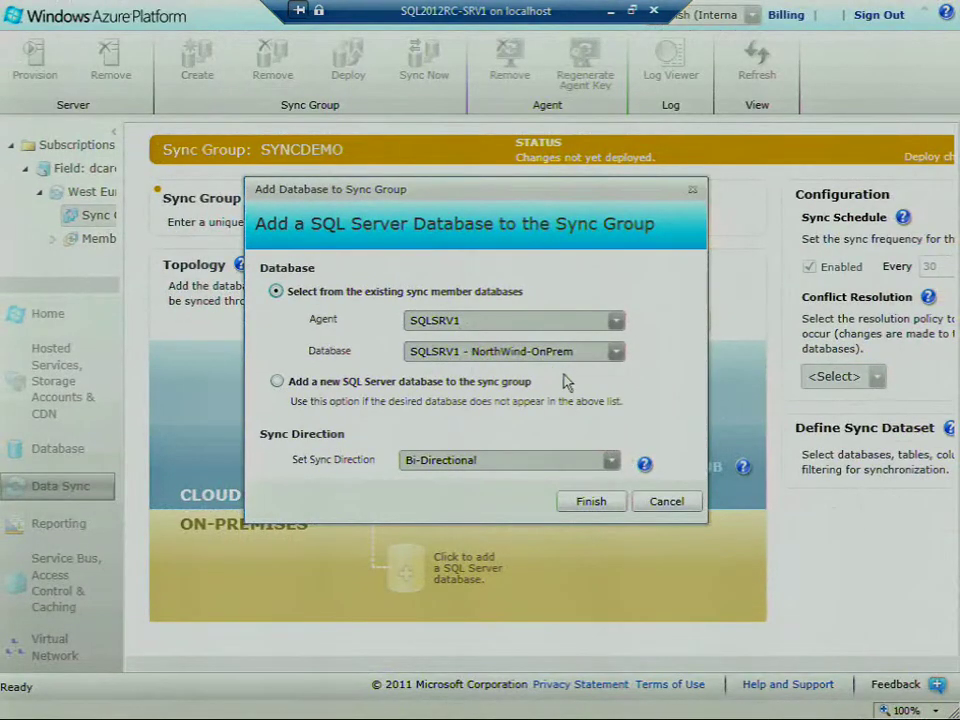
pyautogui.click(591, 502)
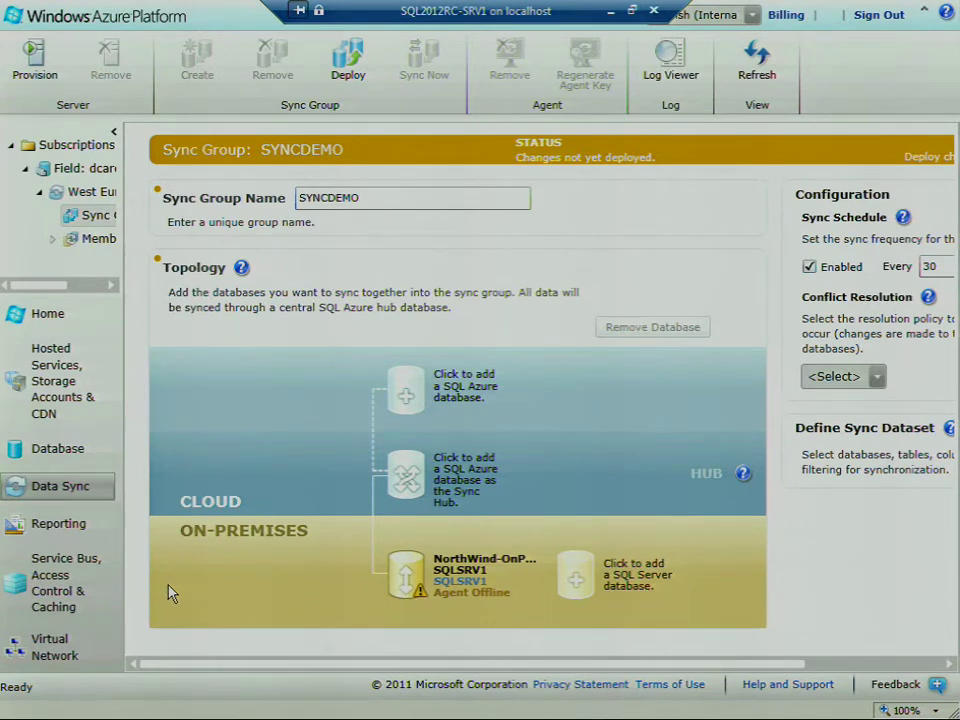
pyautogui.click(418, 486)
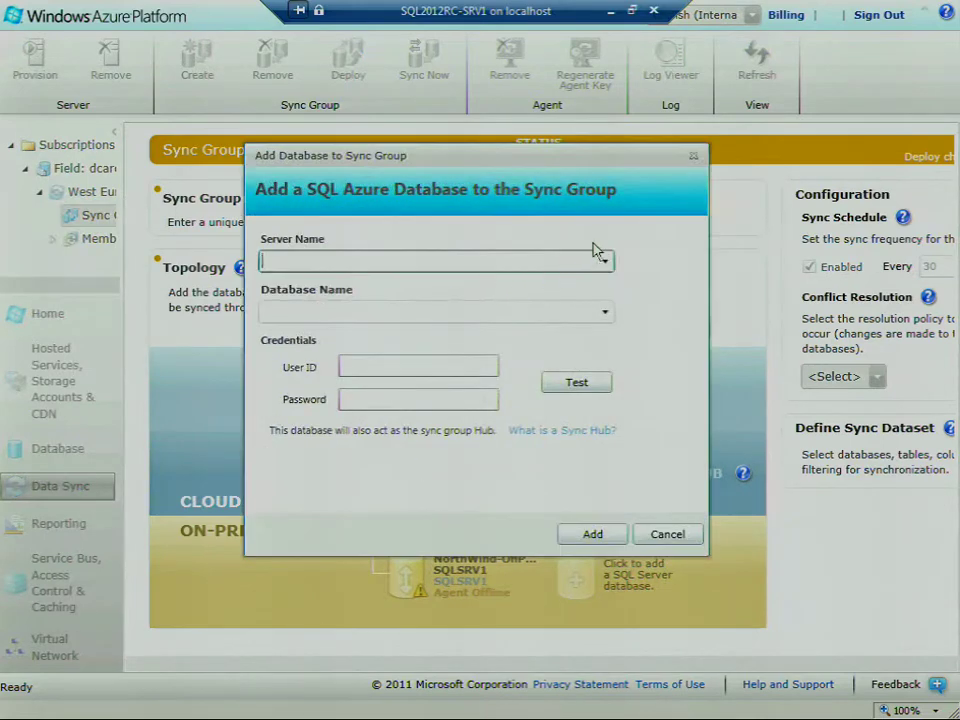
pyautogui.click(678, 537)
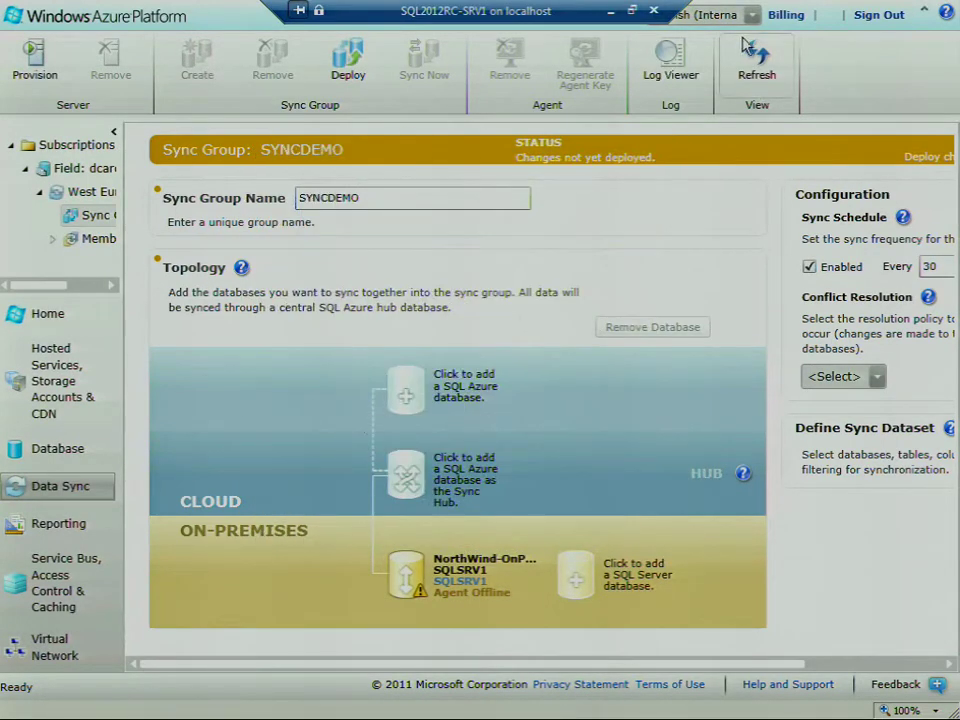
# - Exit full screen and load windows.azure.com in a new browser tab
pyautogui.press('F11')
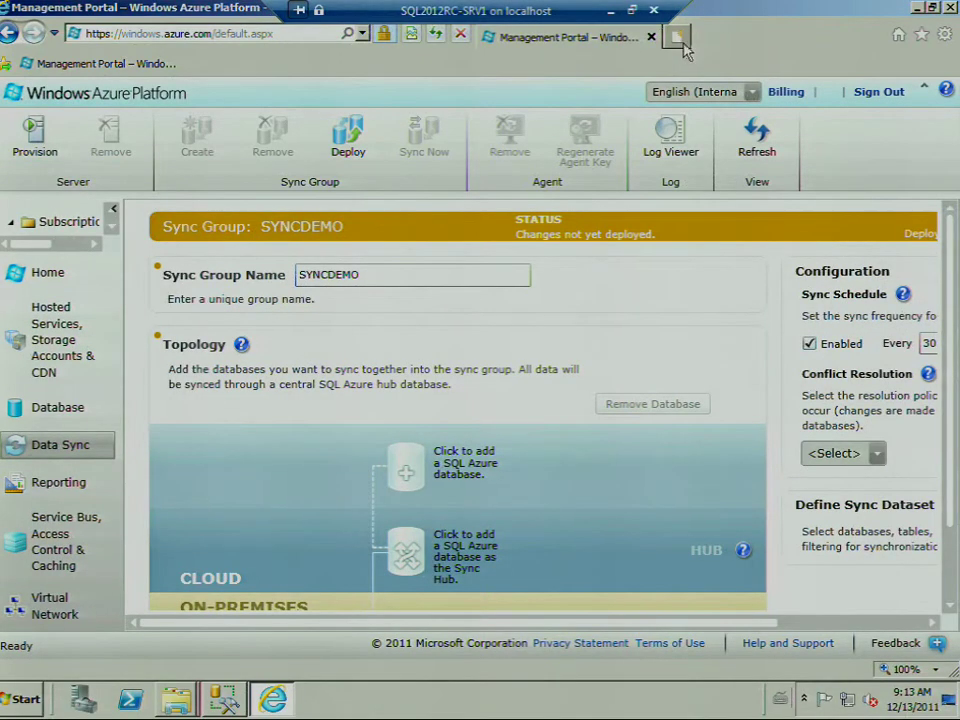
pyautogui.click(677, 38)
pyautogui.write('windows.azure.com/')
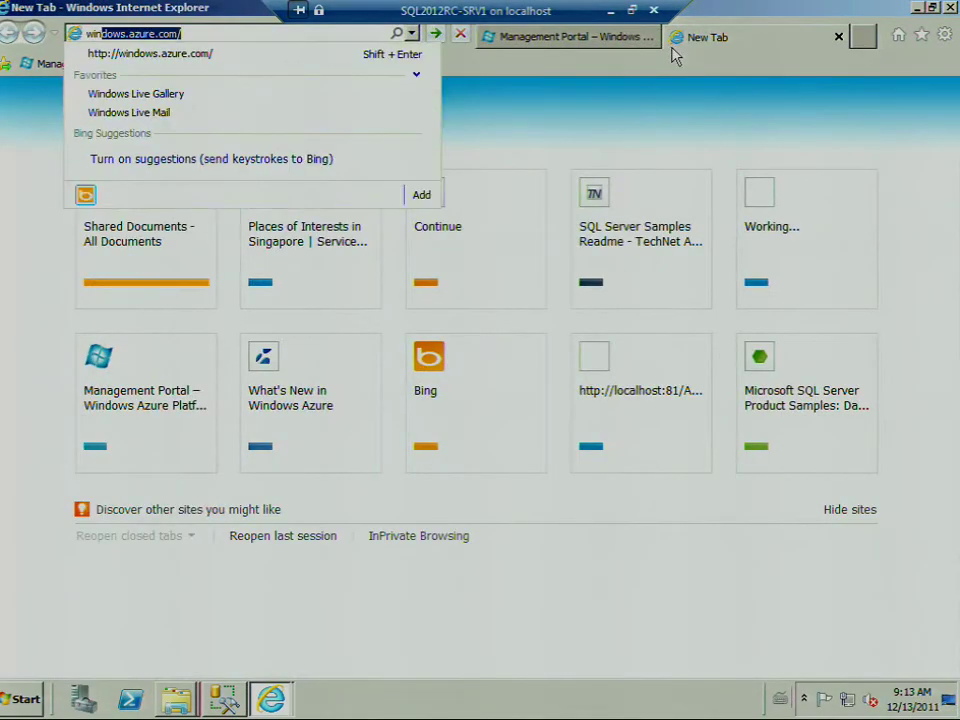
pyautogui.press('Return')
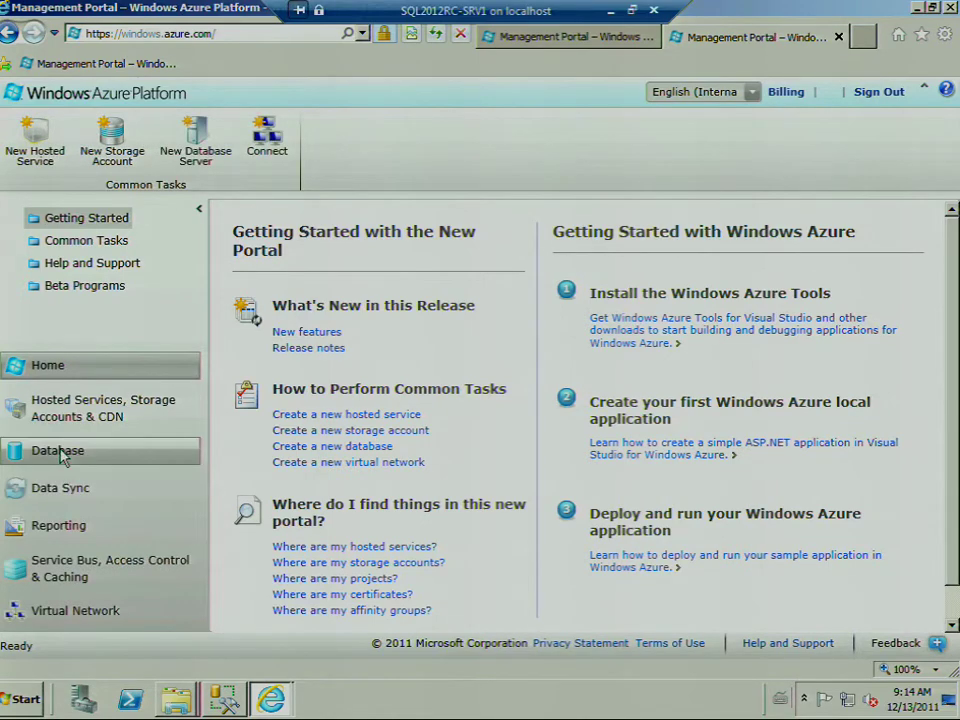
# - Copy the fully qualified DNS name of SQL Azure server efwz51r10l from the Database section
pyautogui.click(60, 452)
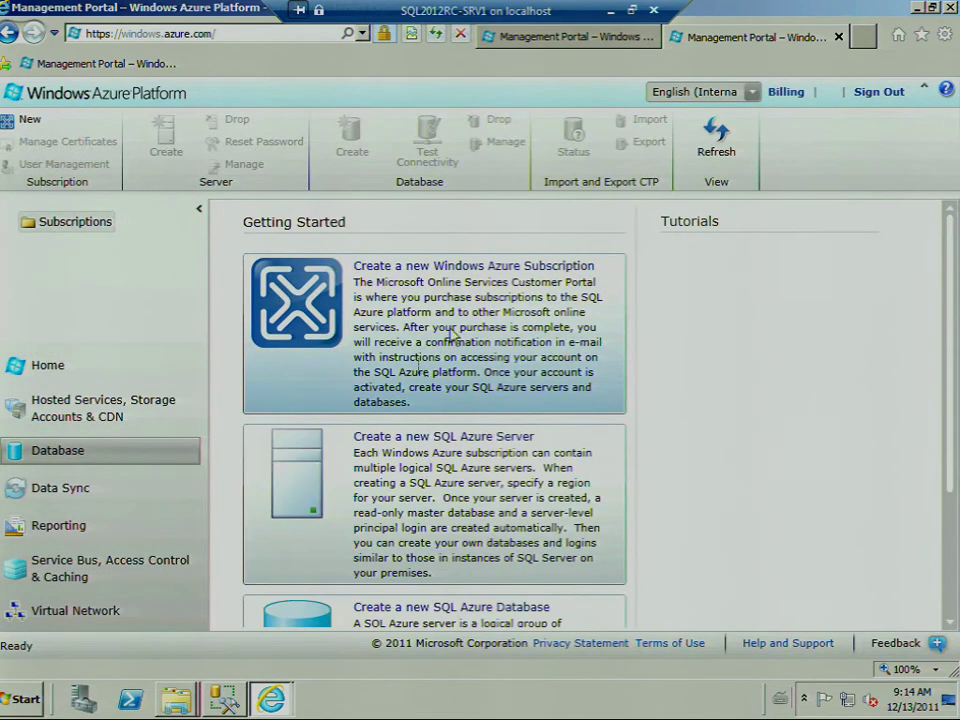
pyautogui.click(86, 229)
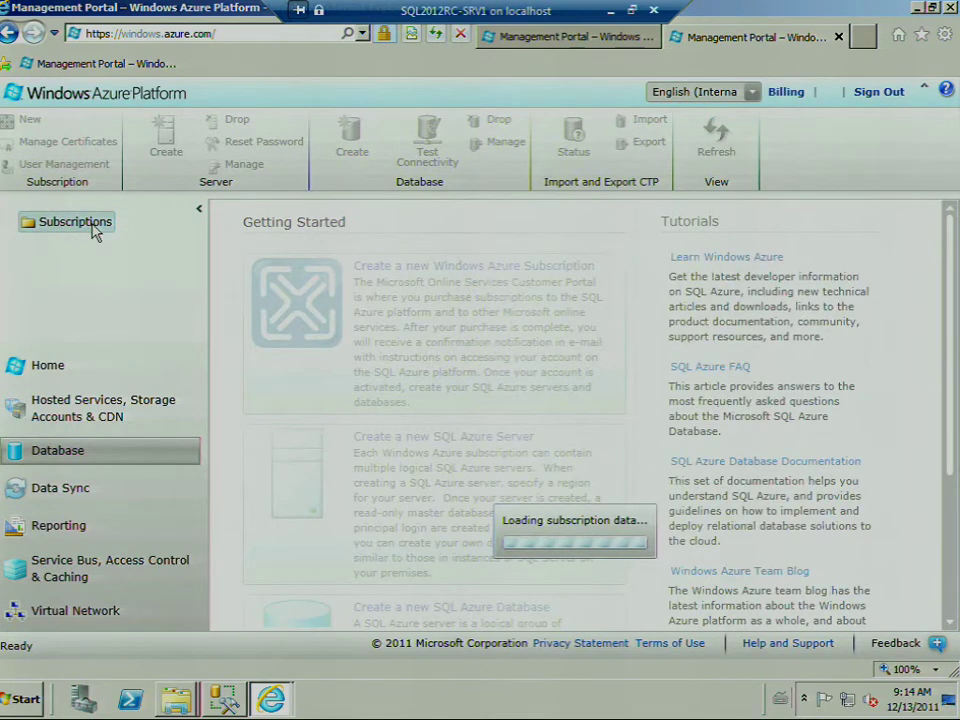
pyautogui.click(26, 245)
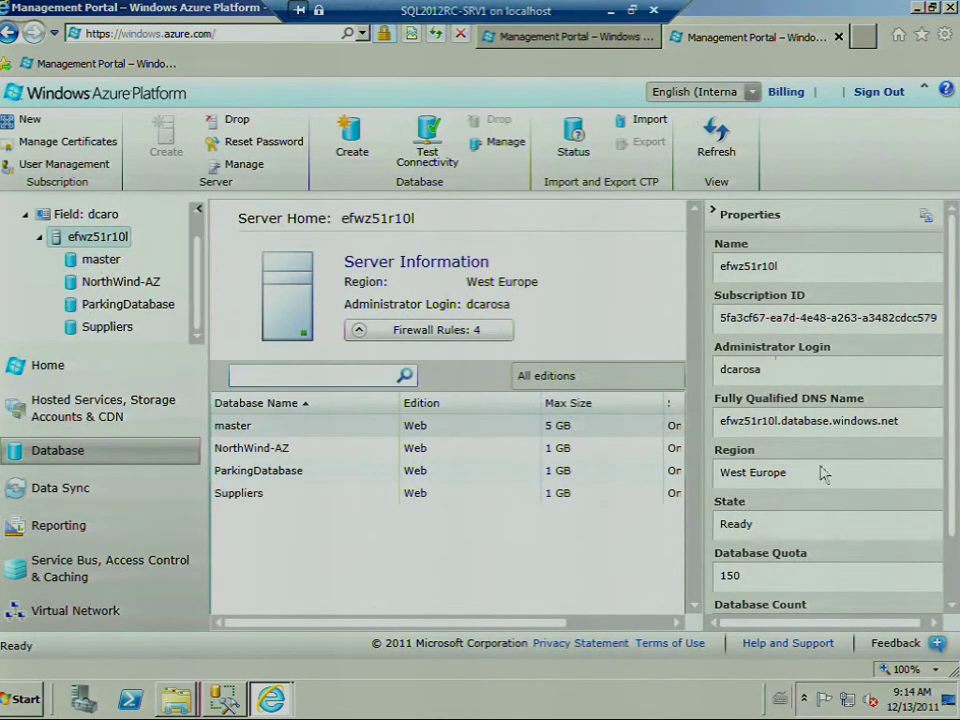
pyautogui.rightClick(777, 421)
pyautogui.click(822, 428)
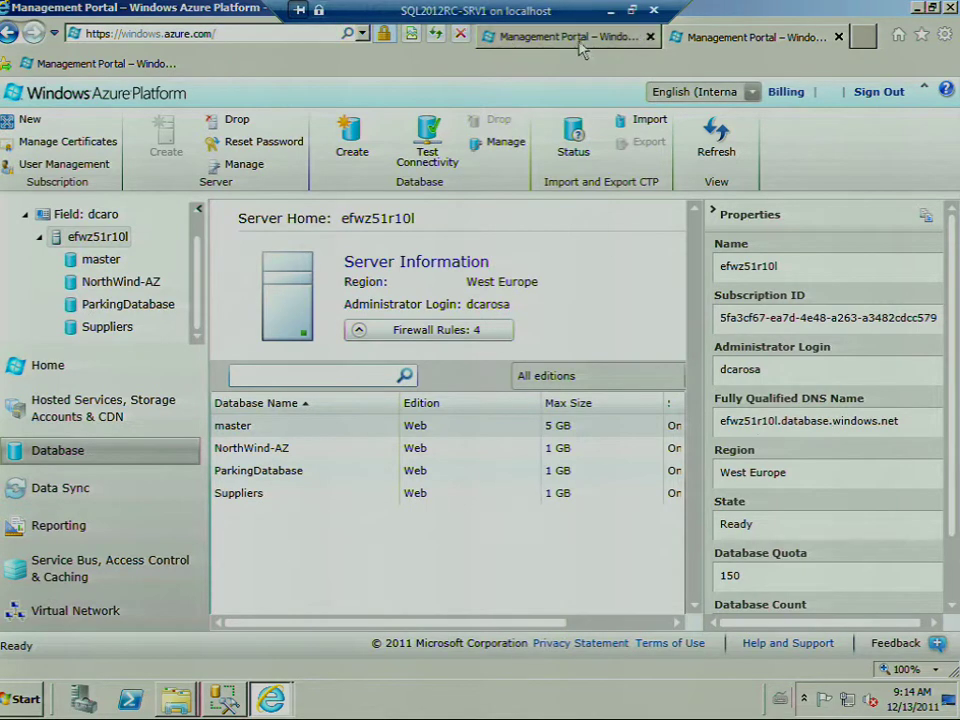
# - Back in the SYNCDEMO tab, paste the DNS name as the Sync Hub's Server Name
pyautogui.click(440, 37)
pyautogui.scroll(-2, 846, 450)
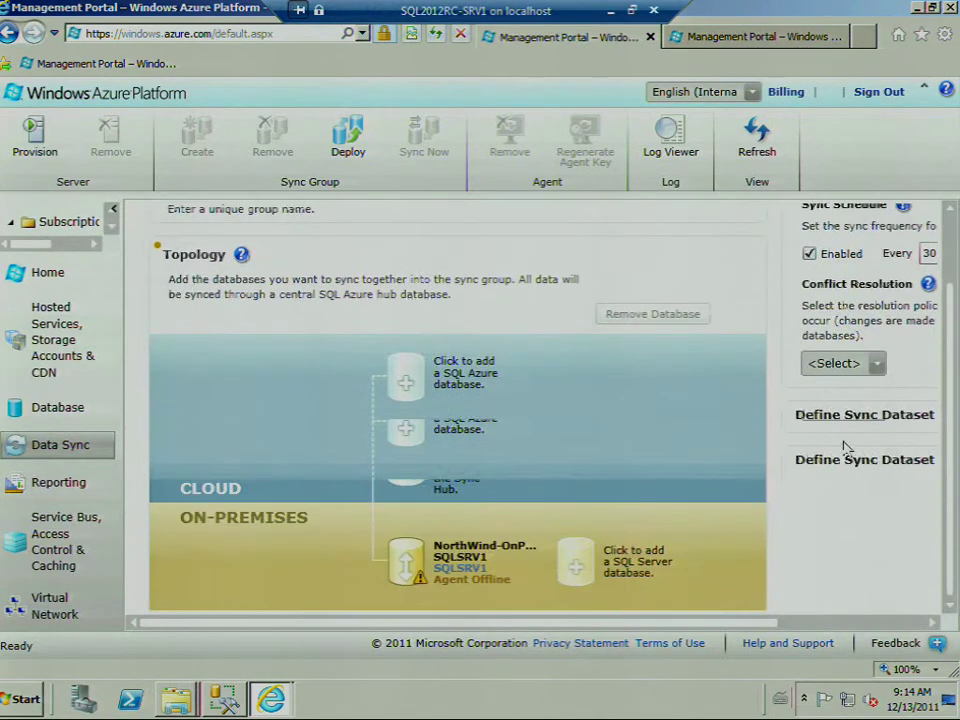
pyautogui.click(418, 470)
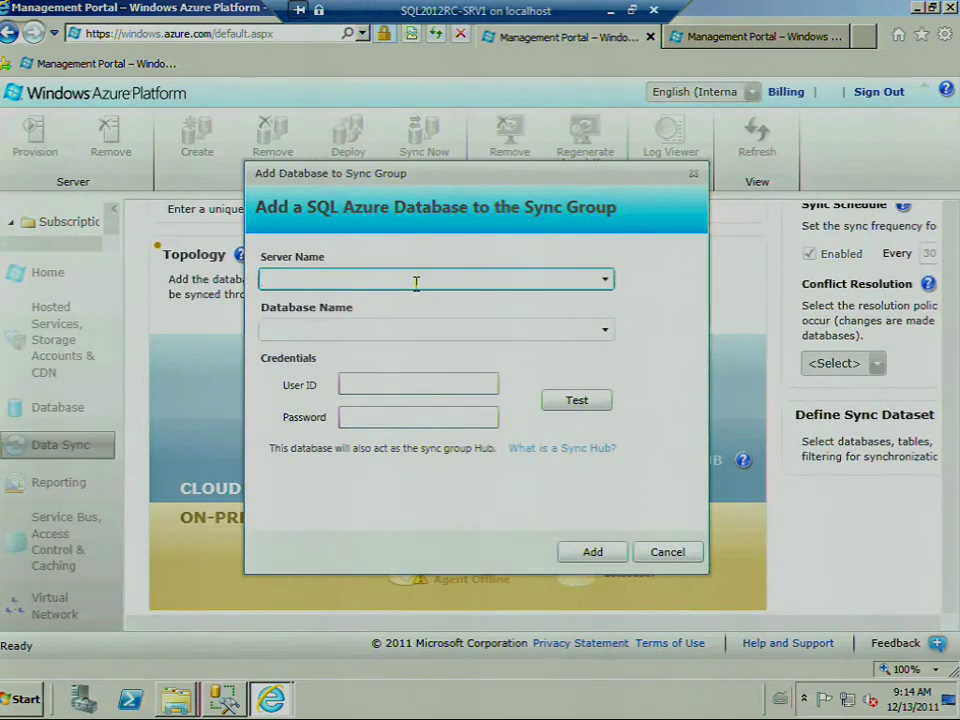
pyautogui.click(383, 284)
pyautogui.hotkey('ctrl', 'v')
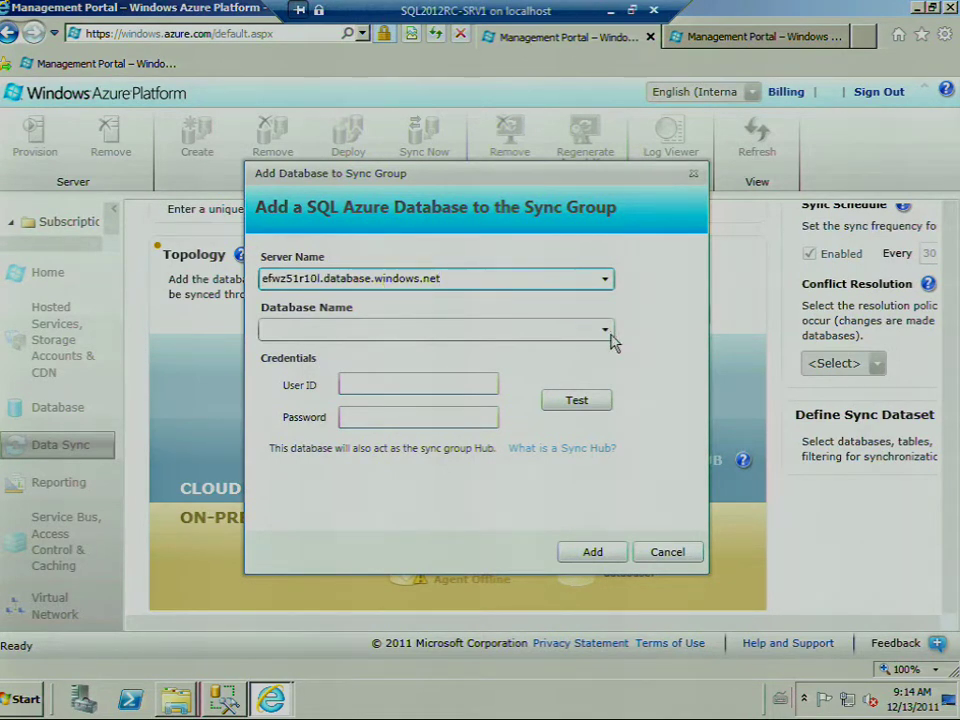
pyautogui.click(493, 331)
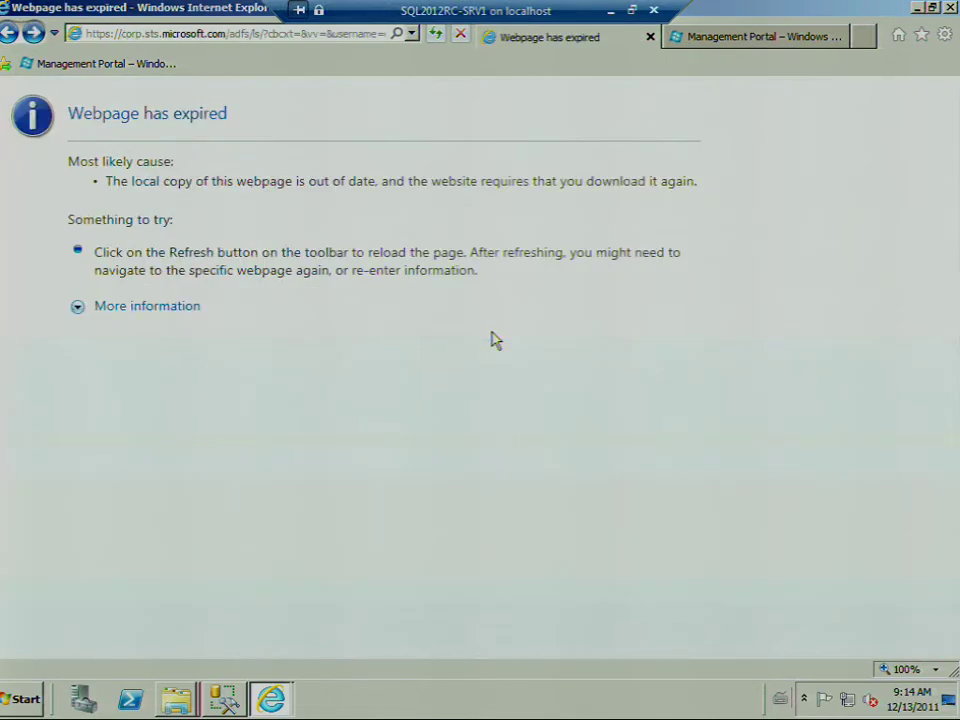
# - Go back from the expired login page and close its tab
pyautogui.click(10, 33)
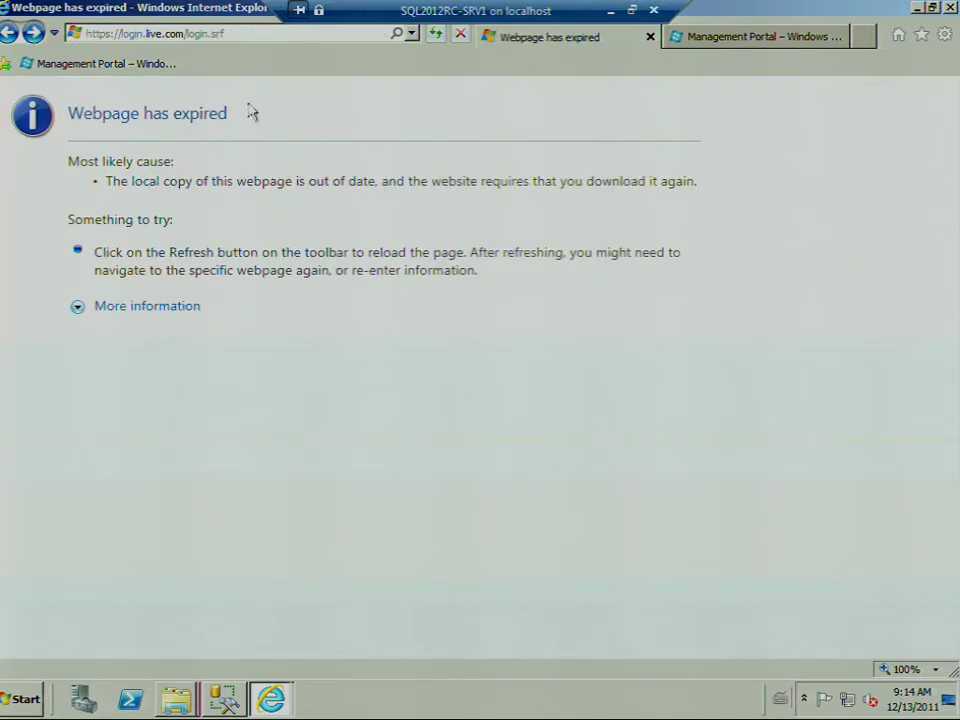
pyautogui.click(135, 36)
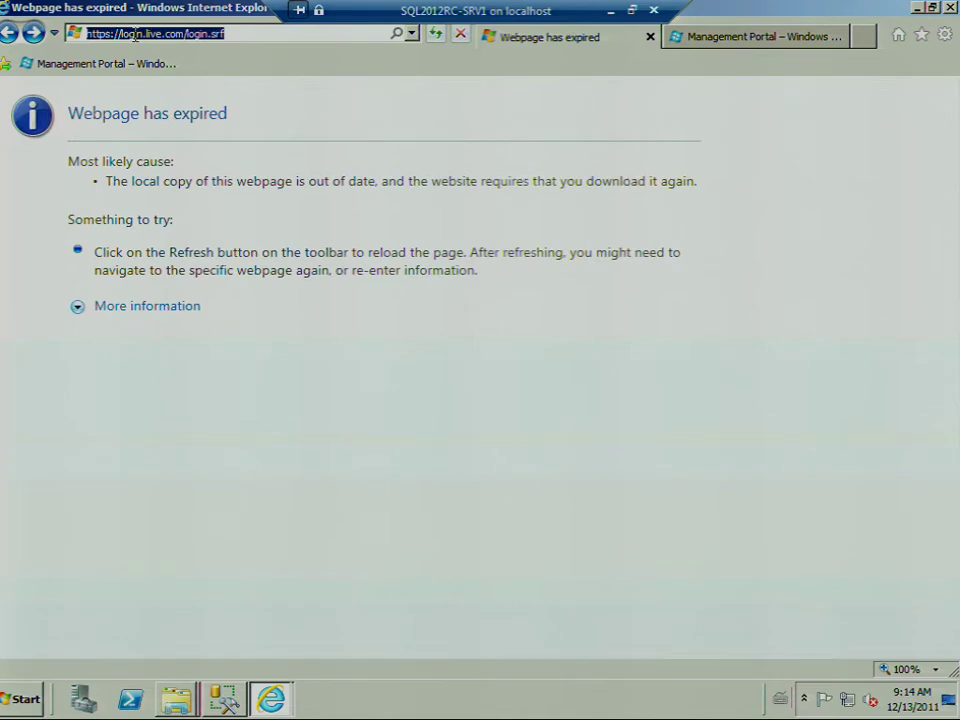
pyautogui.click(33, 33)
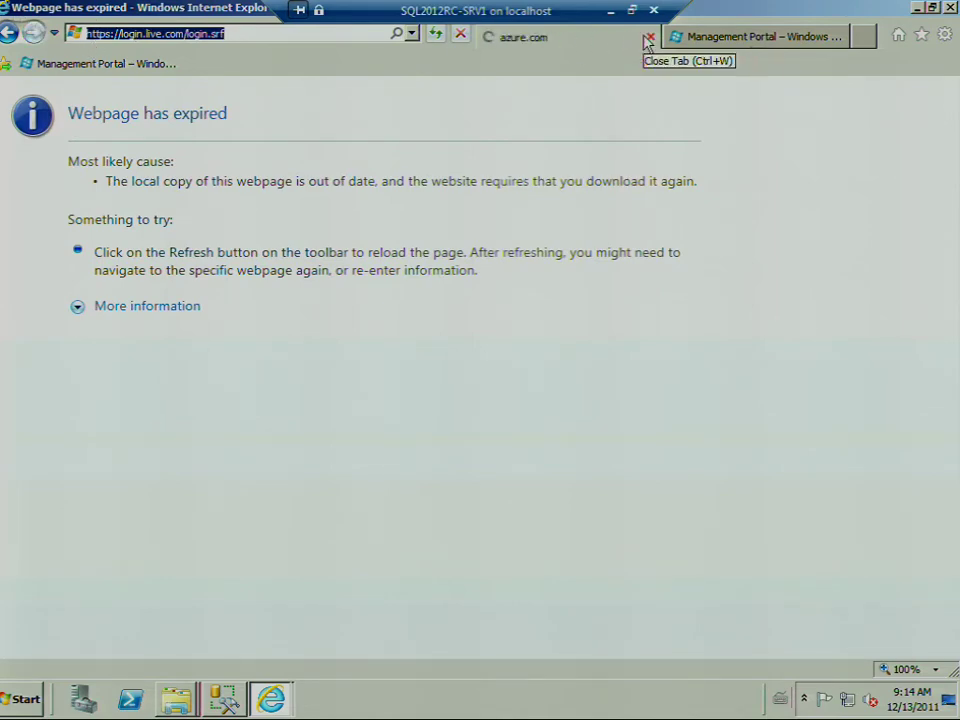
pyautogui.click(650, 36)
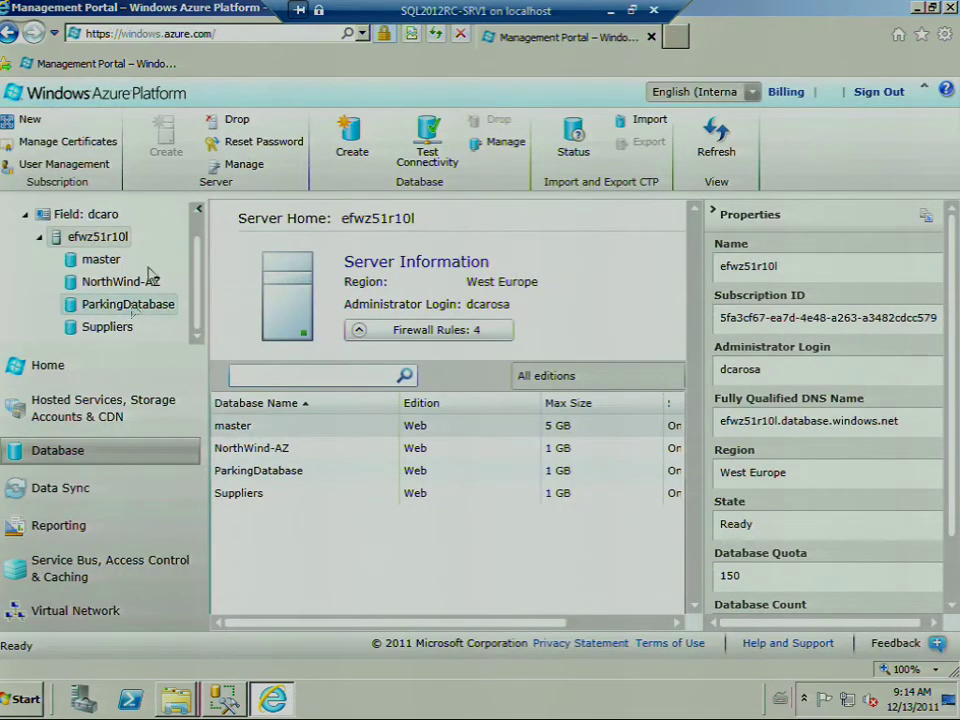
# - Copy the server's DNS name, then show West Europe's Sync Groups under Data Sync
pyautogui.rightClick(796, 420)
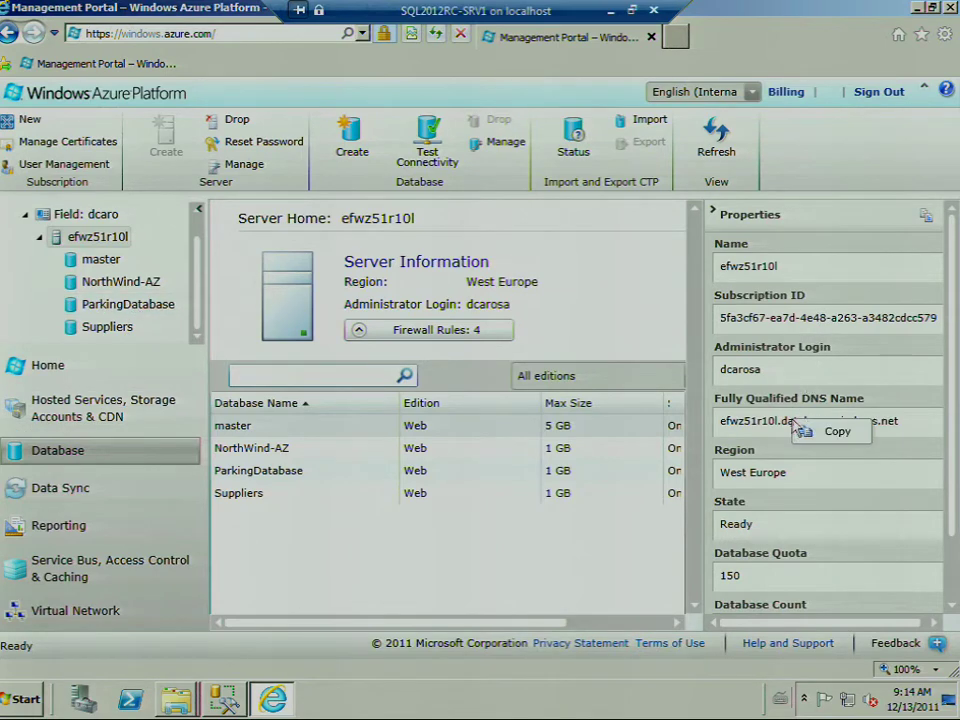
pyautogui.click(832, 431)
pyautogui.click(148, 490)
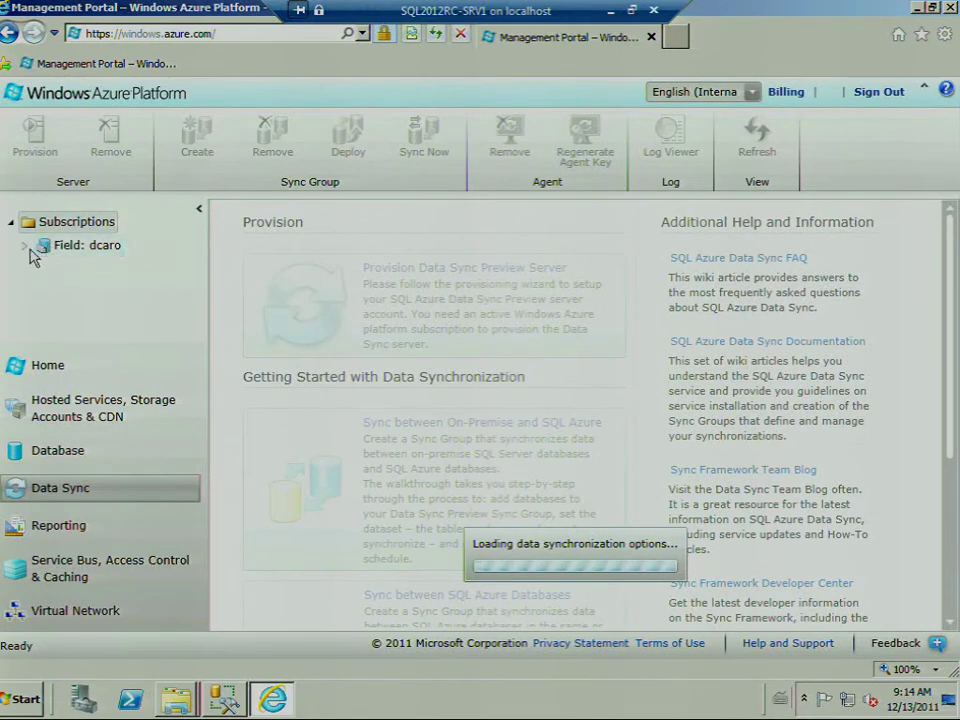
pyautogui.click(90, 270)
pyautogui.click(196, 145)
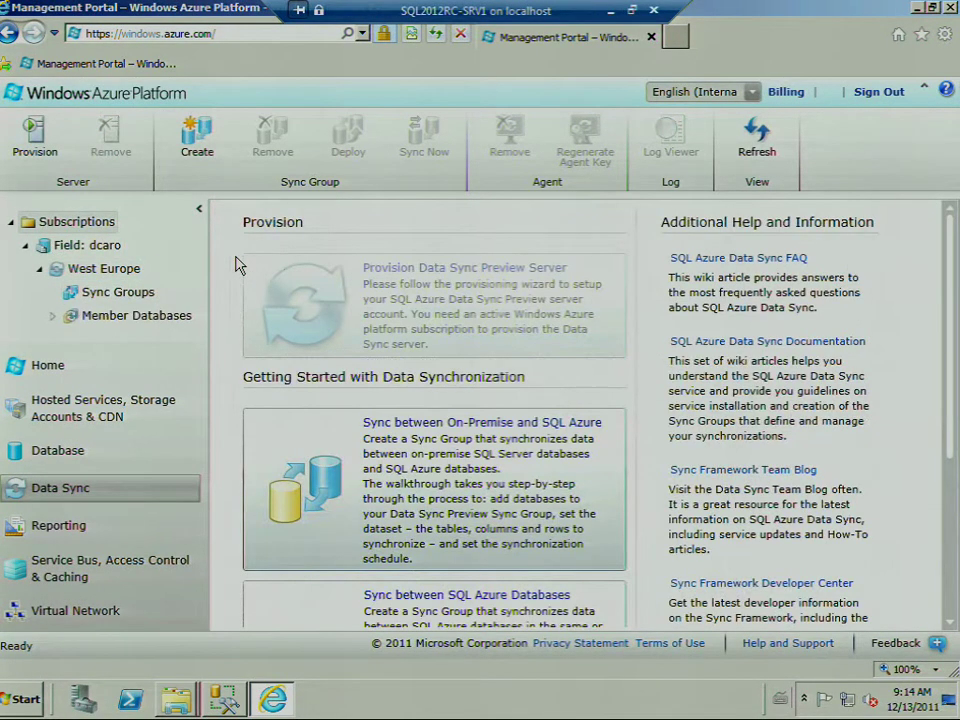
pyautogui.click(118, 293)
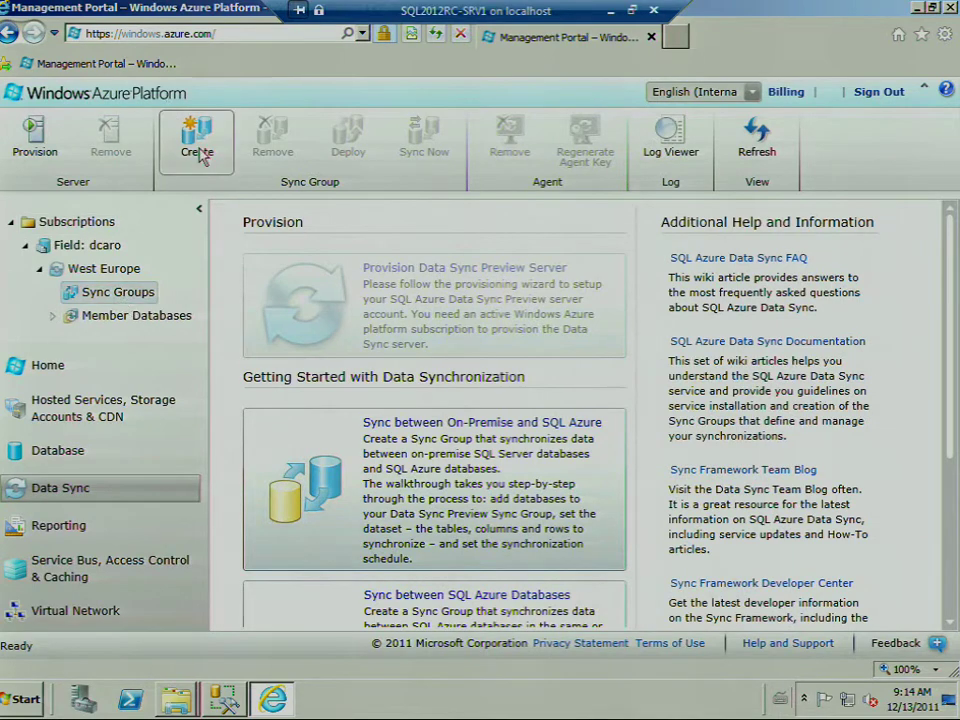
# - Create sync group SYNCDEMO with NorthWind-OnPrem from SQLSRV1 as a bi-directional member
pyautogui.click(197, 145)
pyautogui.click(392, 274)
pyautogui.write('S')
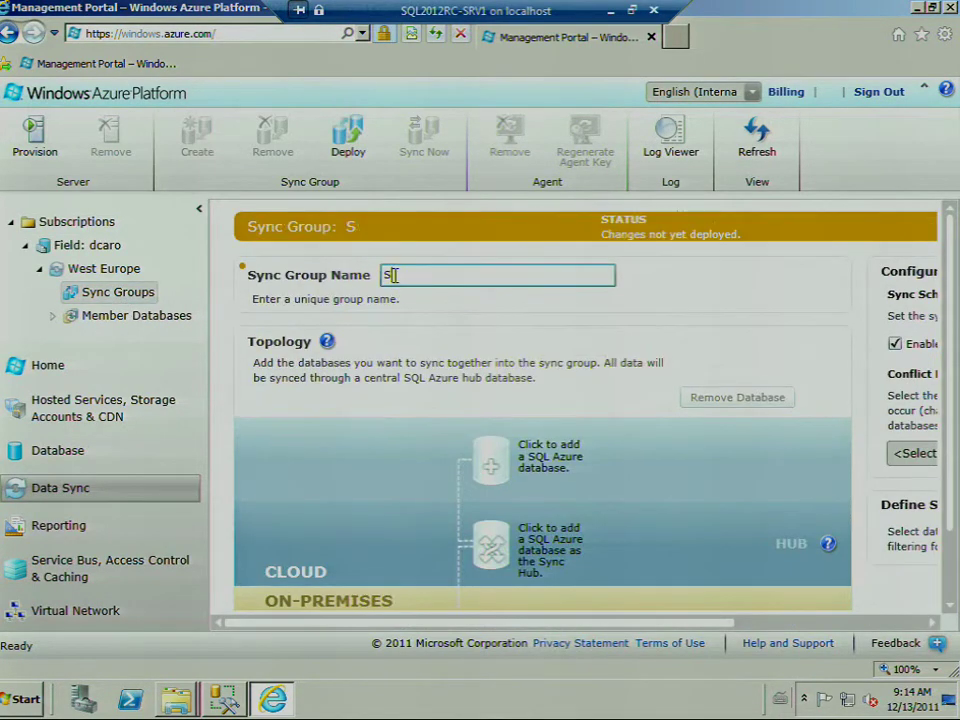
pyautogui.write('YNCDEMO')
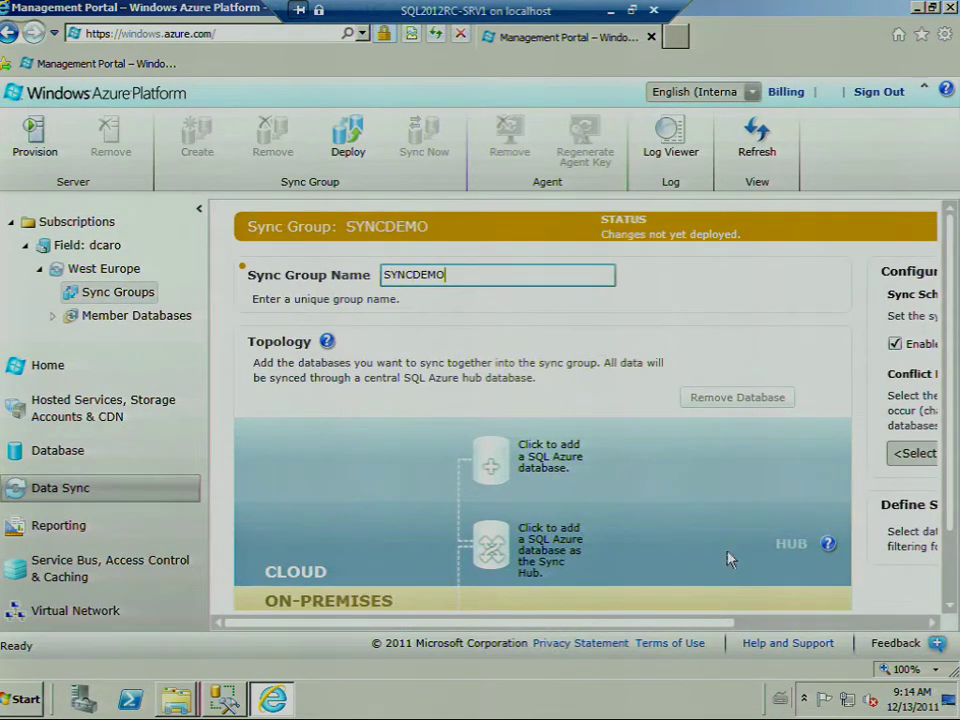
pyautogui.scroll(-1, 700, 550)
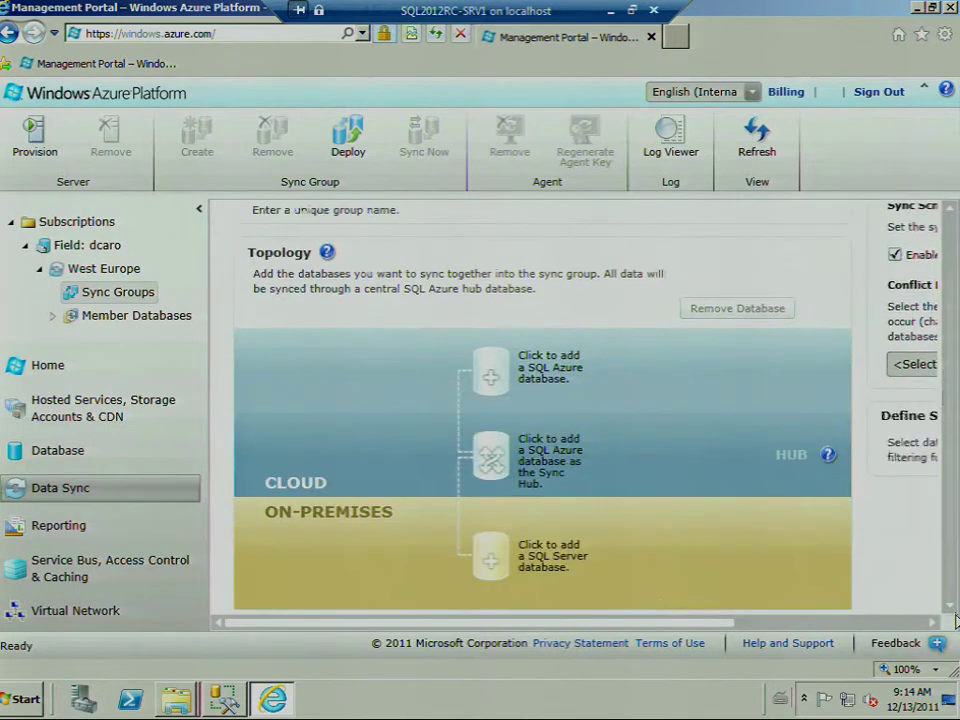
pyautogui.click(510, 566)
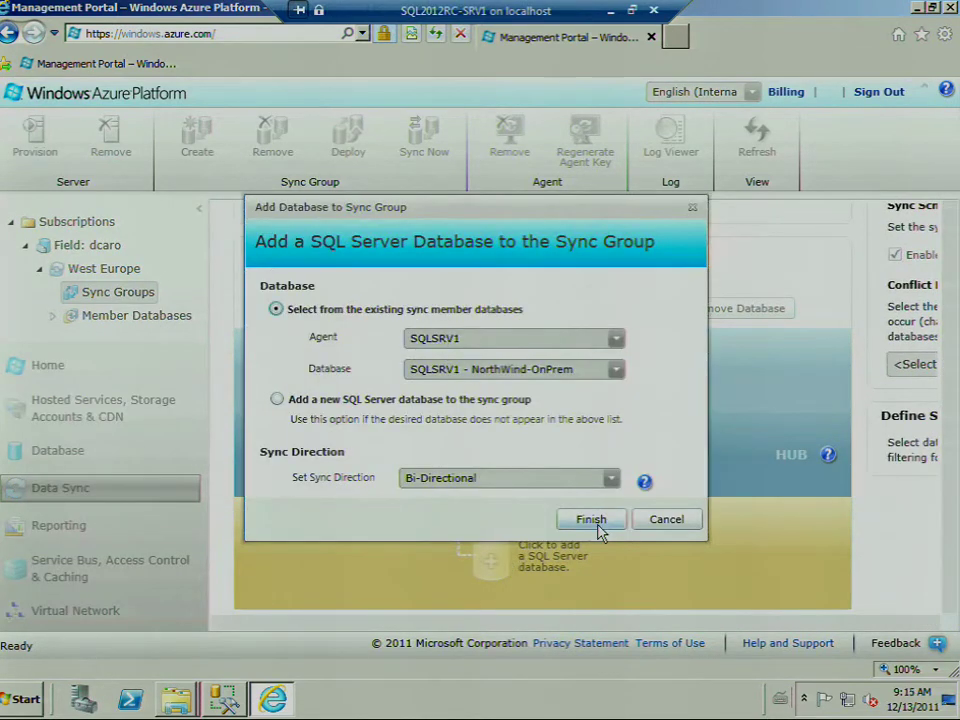
pyautogui.click(591, 520)
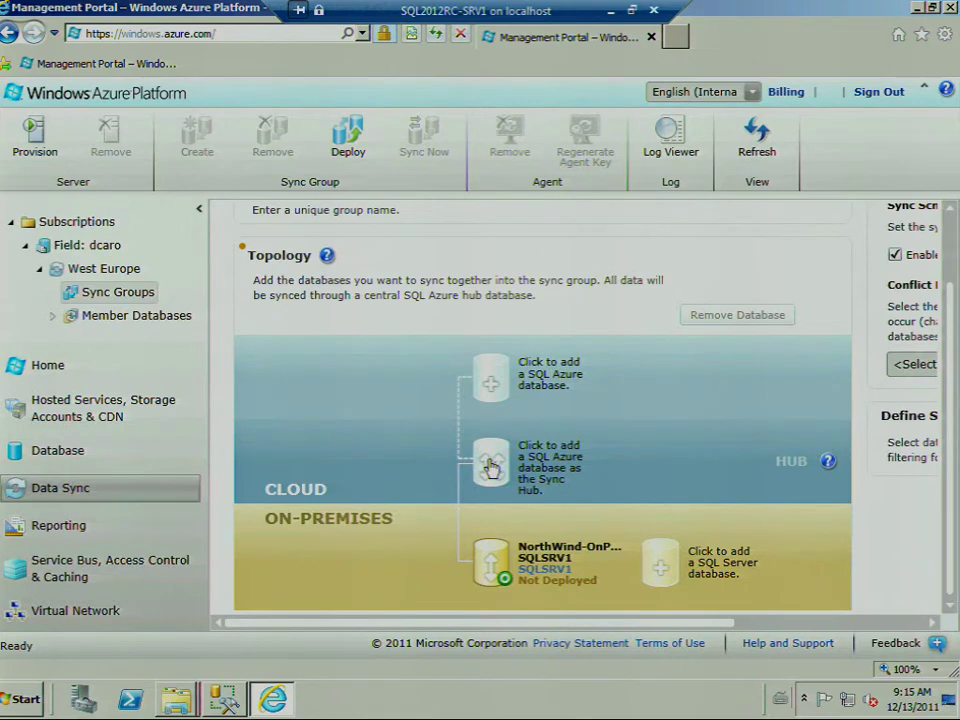
pyautogui.click(490, 468)
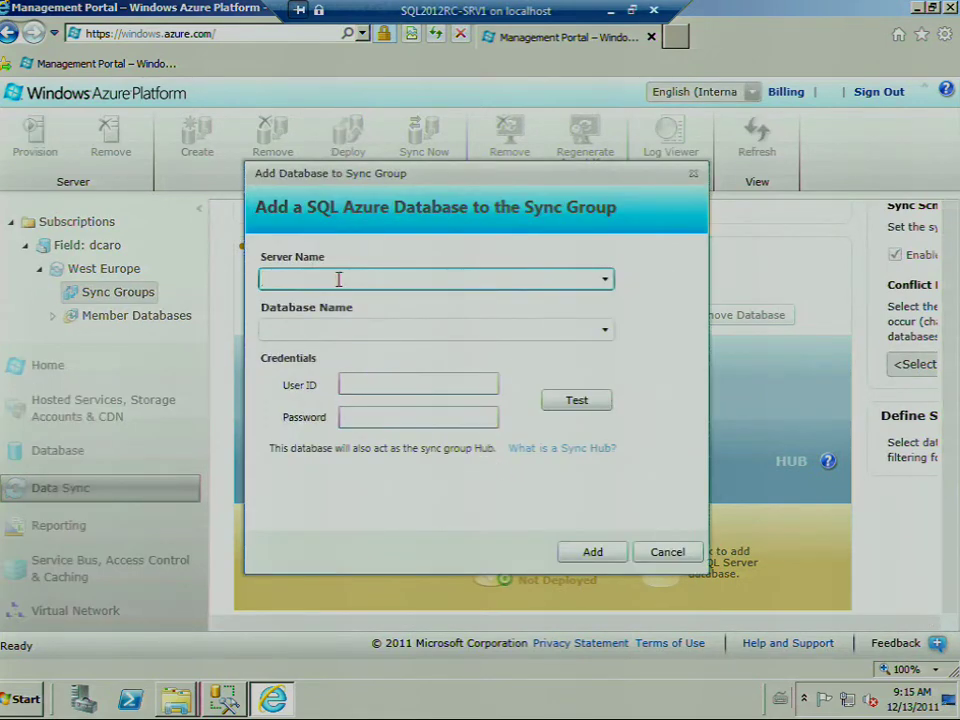
# - Add NorthWind-AZ on efwz51r10l.database.windows.net as hub with its login and password, after a successful test
pyautogui.write('efwz51r10l.database.windows.net')
pyautogui.click(276, 332)
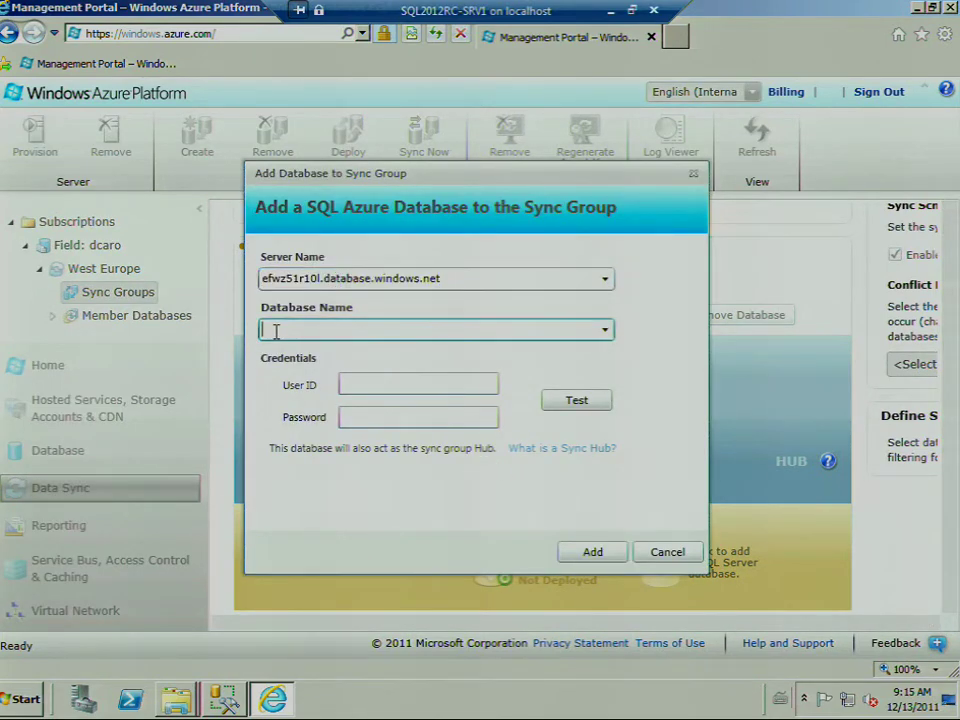
pyautogui.write('NorthWind-AZ')
pyautogui.click(481, 382)
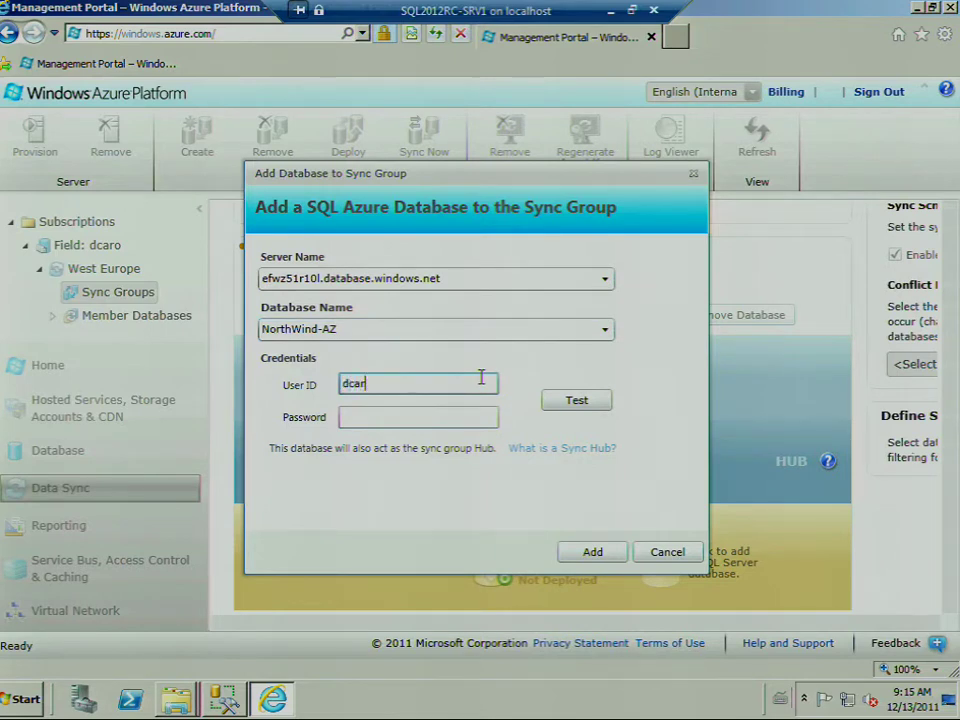
pyautogui.press('Tab')
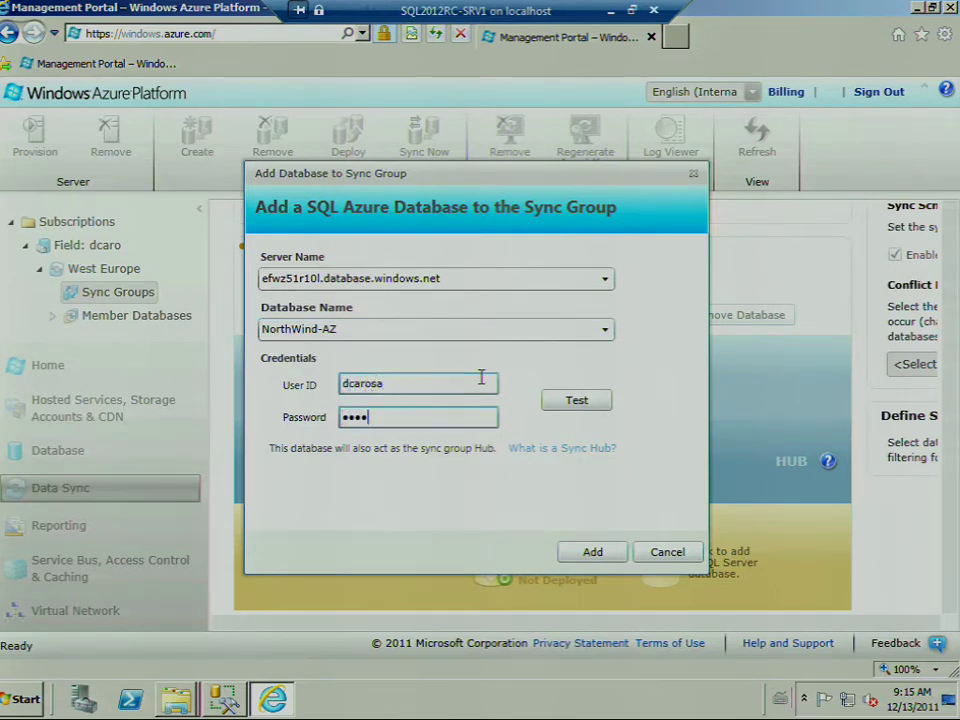
pyautogui.click(610, 409)
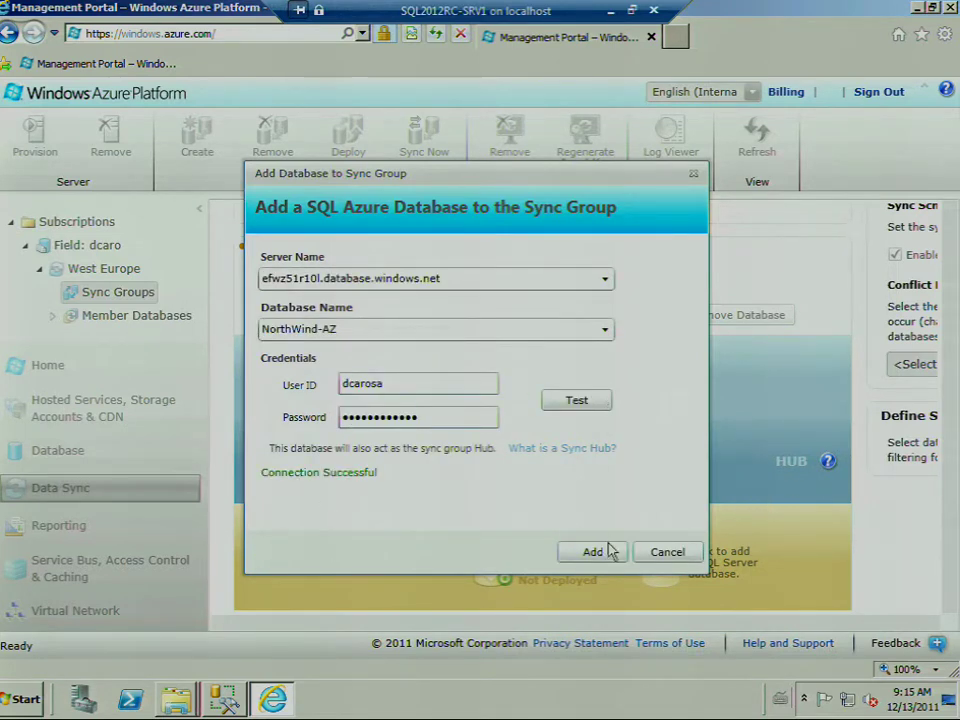
pyautogui.click(596, 553)
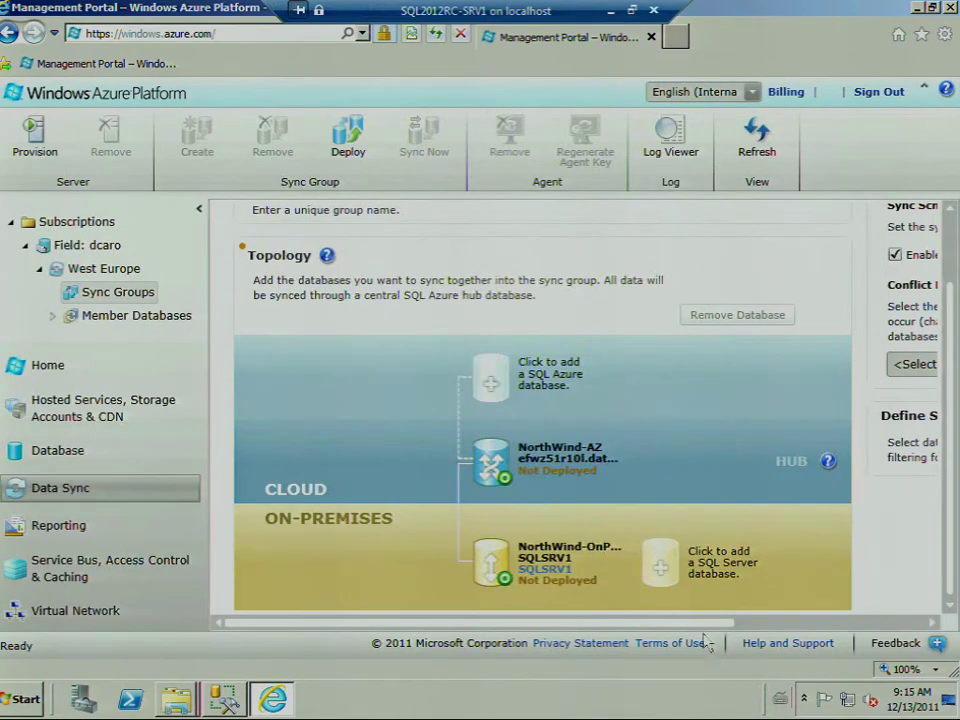
# - Set SYNCDEMO's Conflict Resolution to Hub Wins, then open the dataset editor
pyautogui.moveTo(707, 622); pyautogui.dragTo(902, 621)
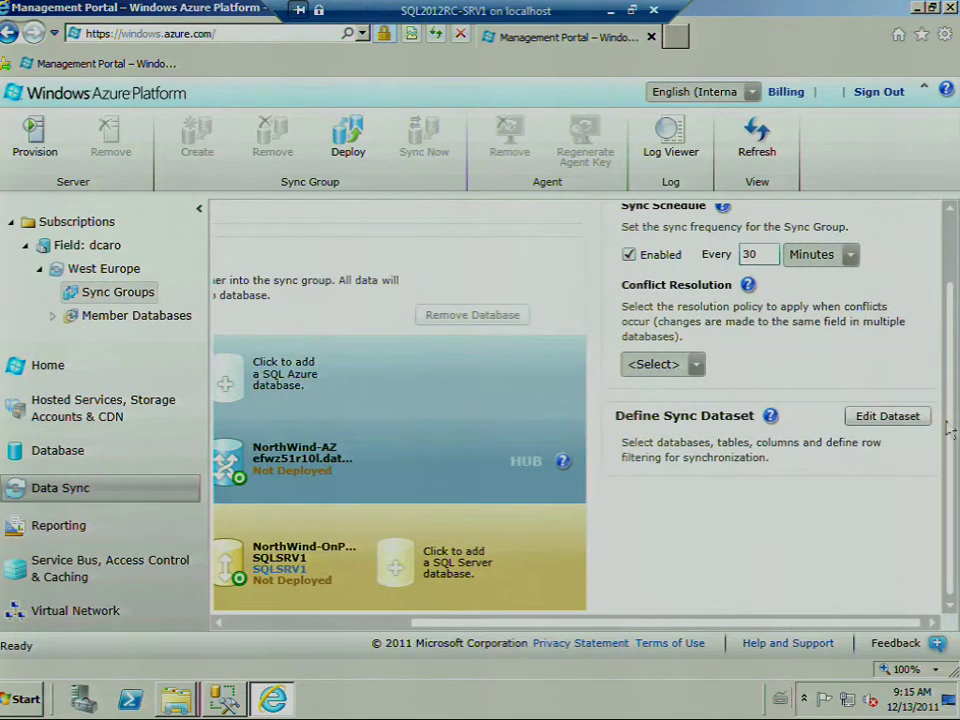
pyautogui.press('F11')
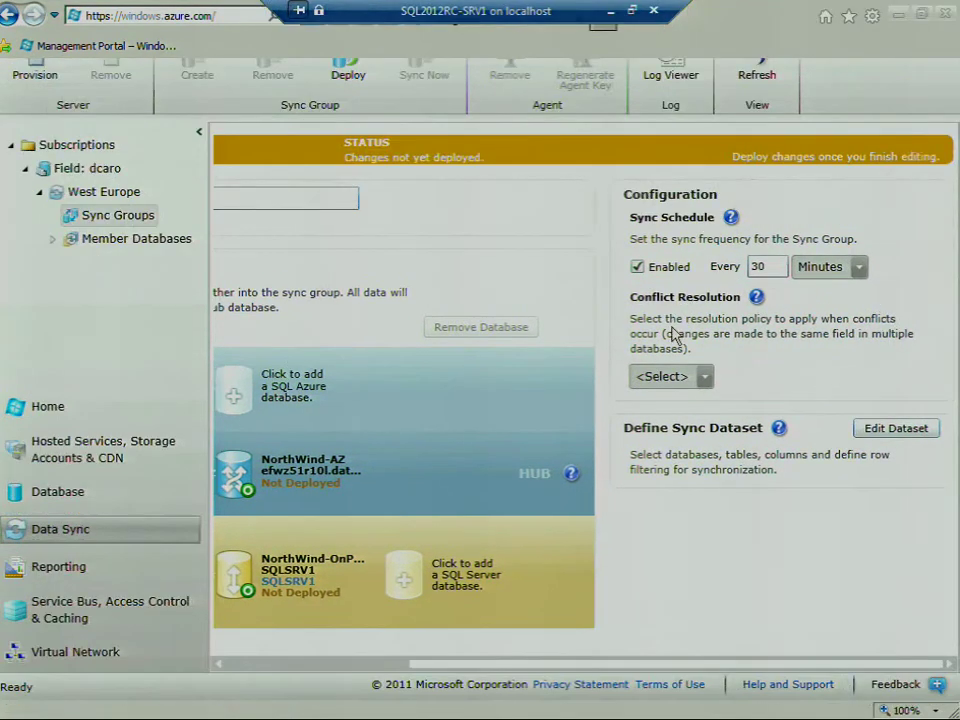
pyautogui.click(705, 378)
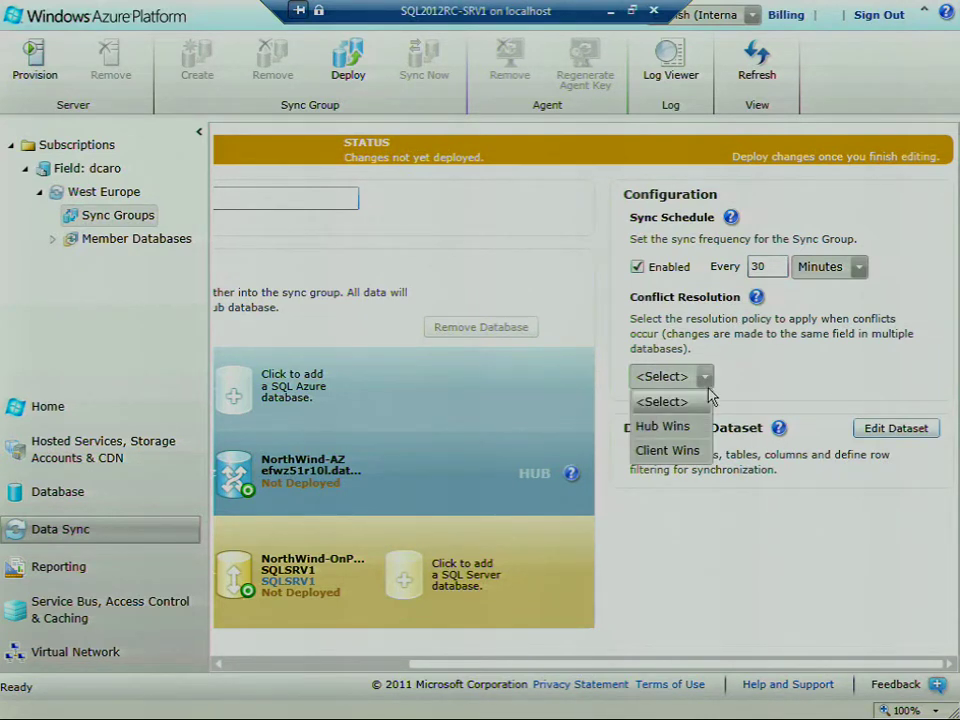
pyautogui.click(686, 437)
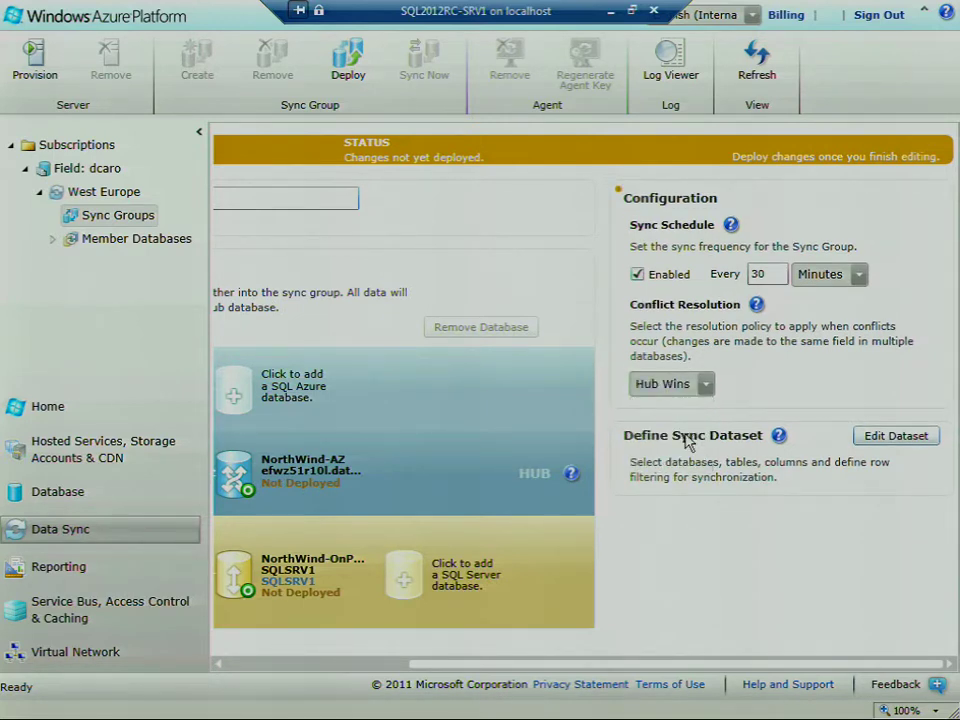
pyautogui.click(906, 444)
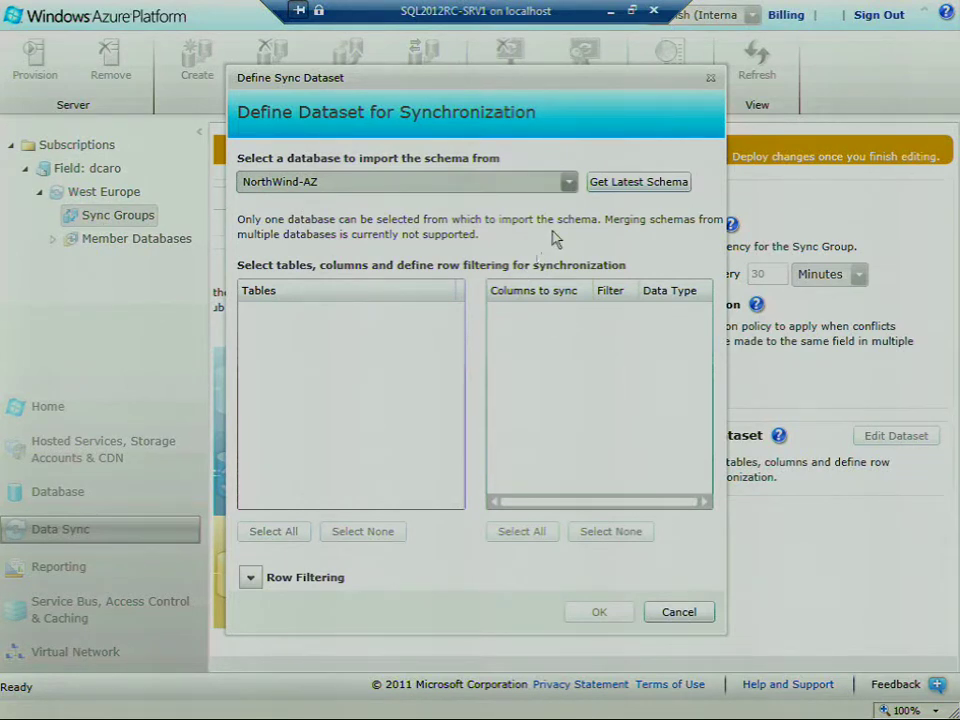
# - Import the schema from NorthWind-OnPrem and include all of dbo.Products, leaving no ProductName filter
pyautogui.click(568, 183)
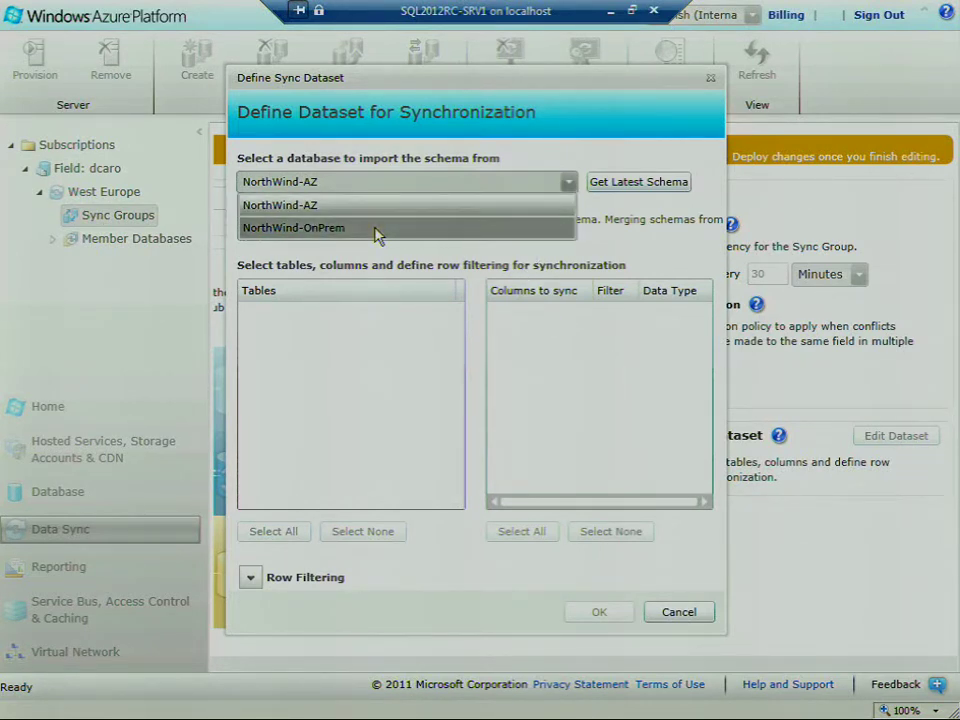
pyautogui.click(377, 229)
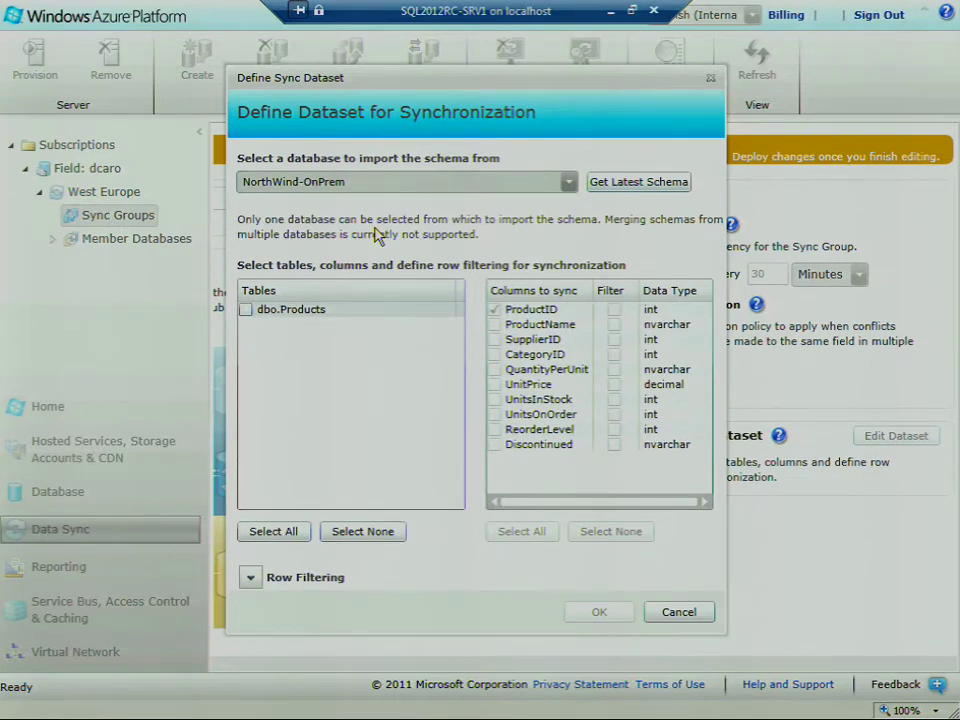
pyautogui.click(246, 310)
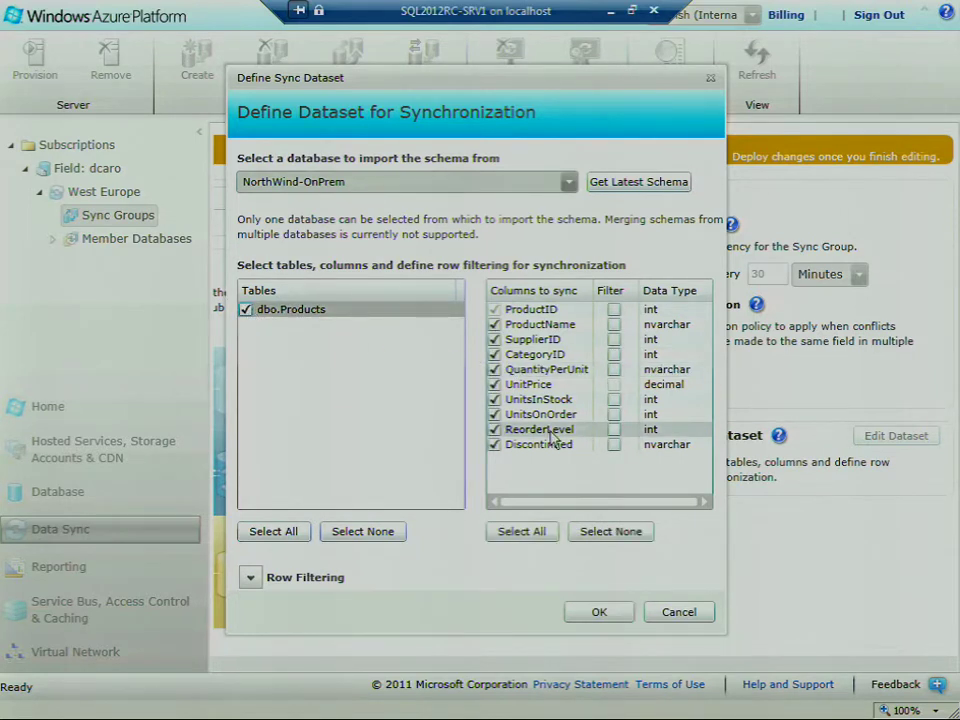
pyautogui.click(537, 326)
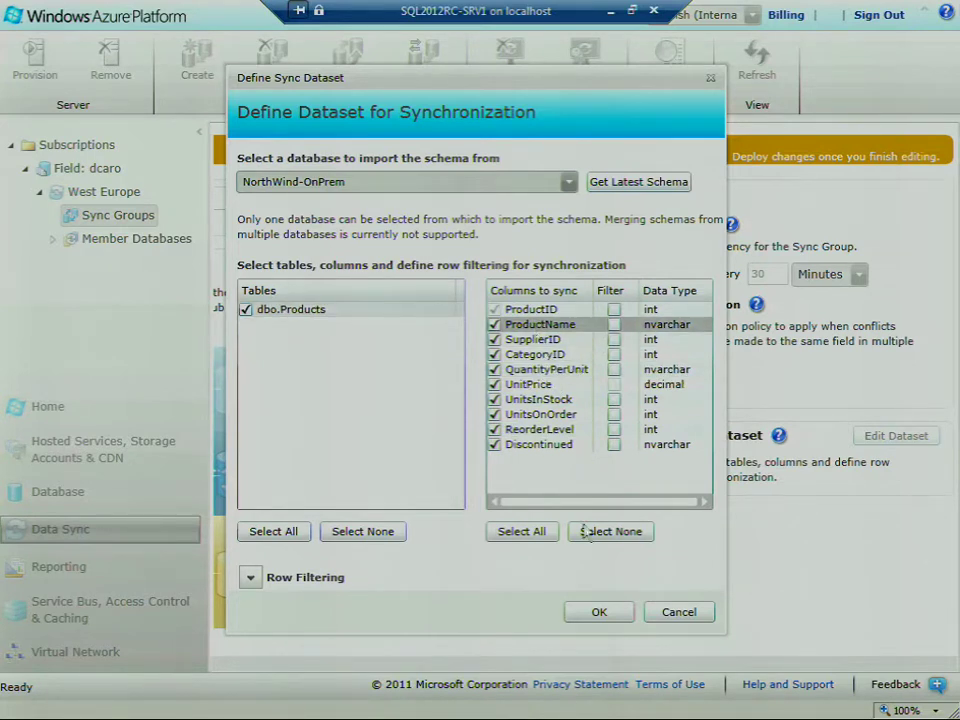
pyautogui.click(614, 325)
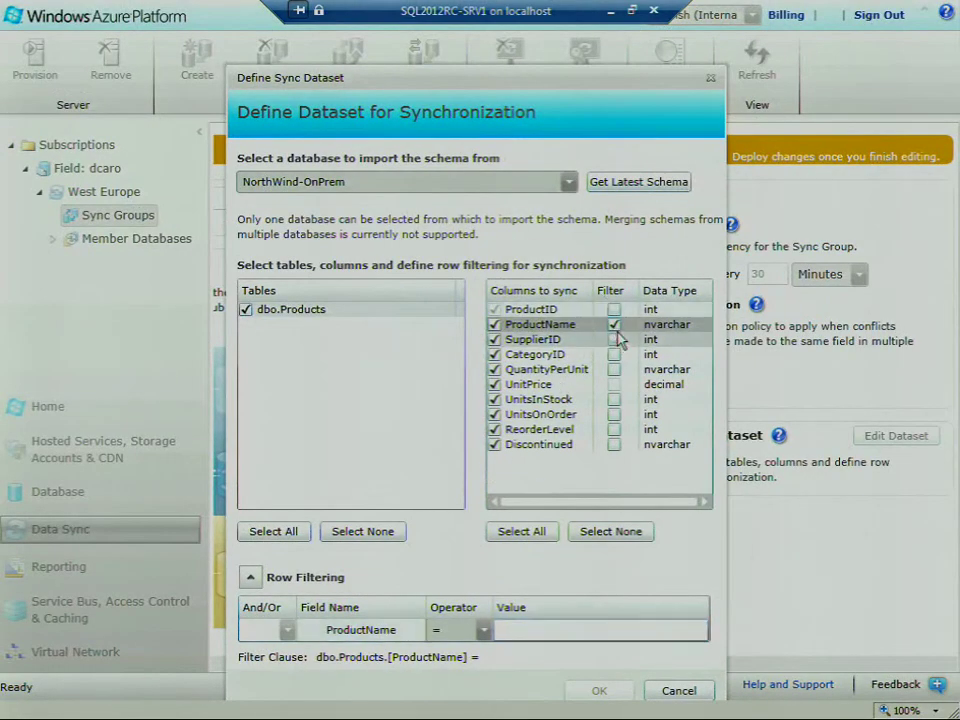
pyautogui.click(614, 326)
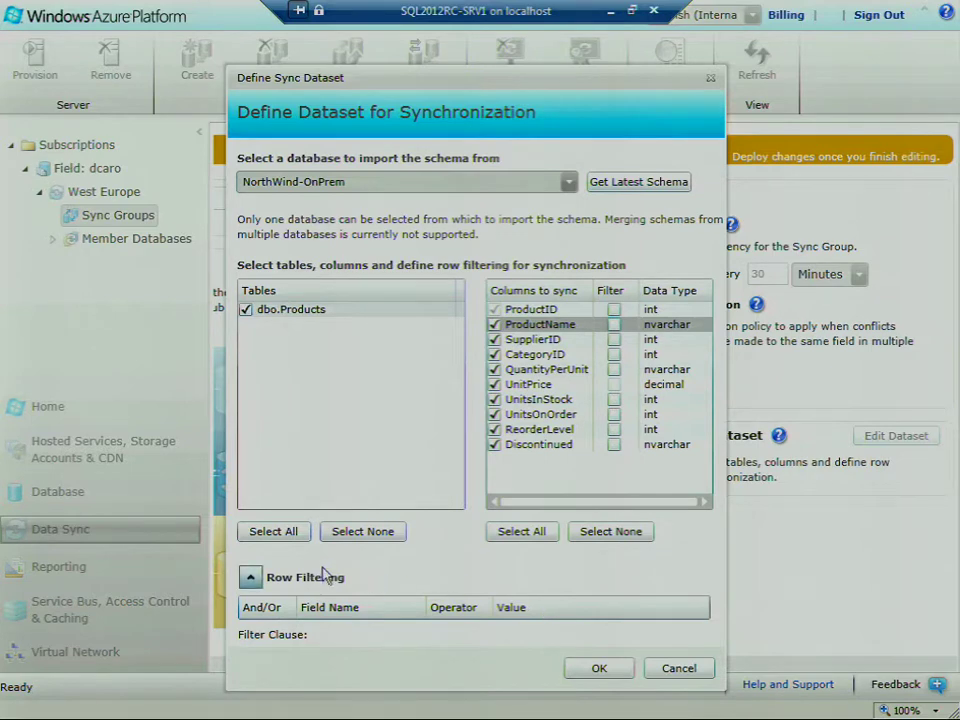
pyautogui.click(596, 669)
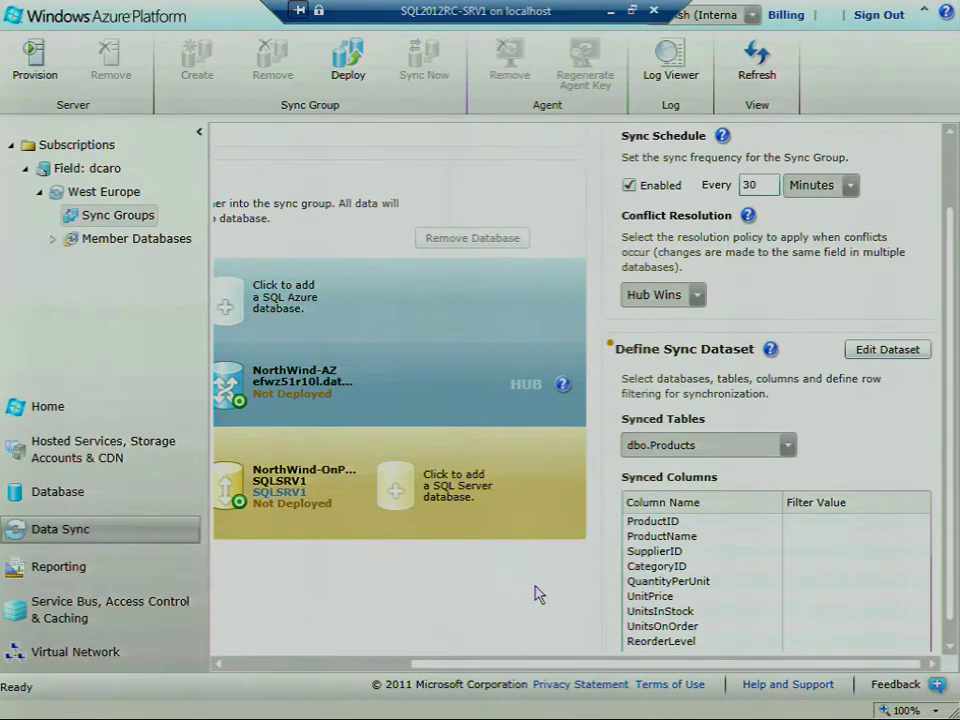
# - Deploy SYNCDEMO until its status and both member databases show Synchronizing, then exit full-screen view
pyautogui.click(340, 72)
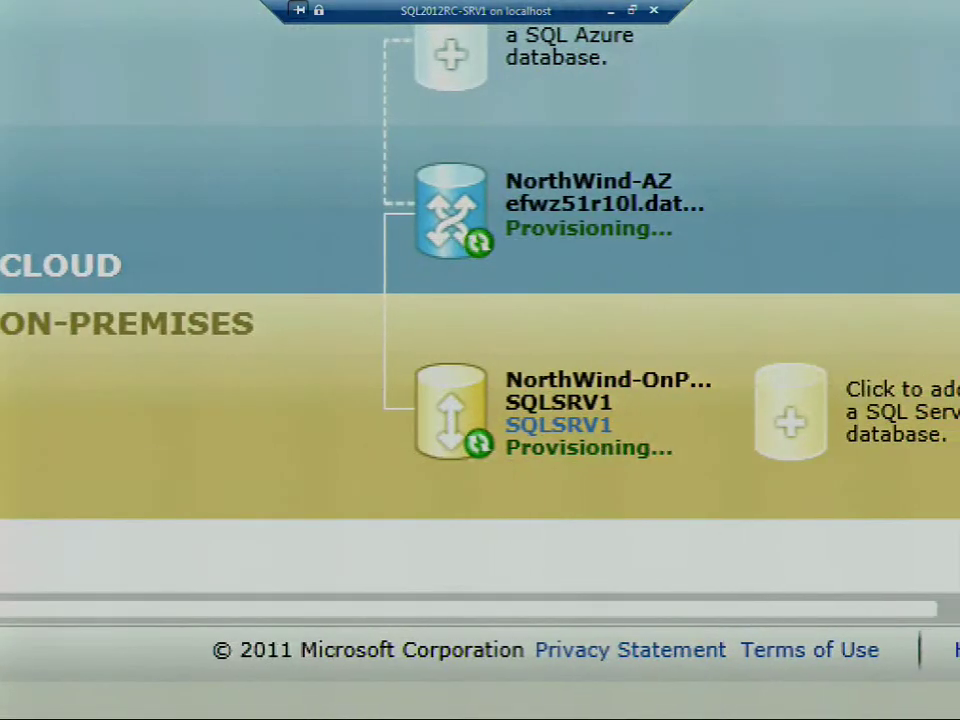
pyautogui.moveTo(349, 102)
pyautogui.mouseDown()
pyautogui.moveTo(707, 514)
pyautogui.moveTo(748, 516)
pyautogui.mouseUp()
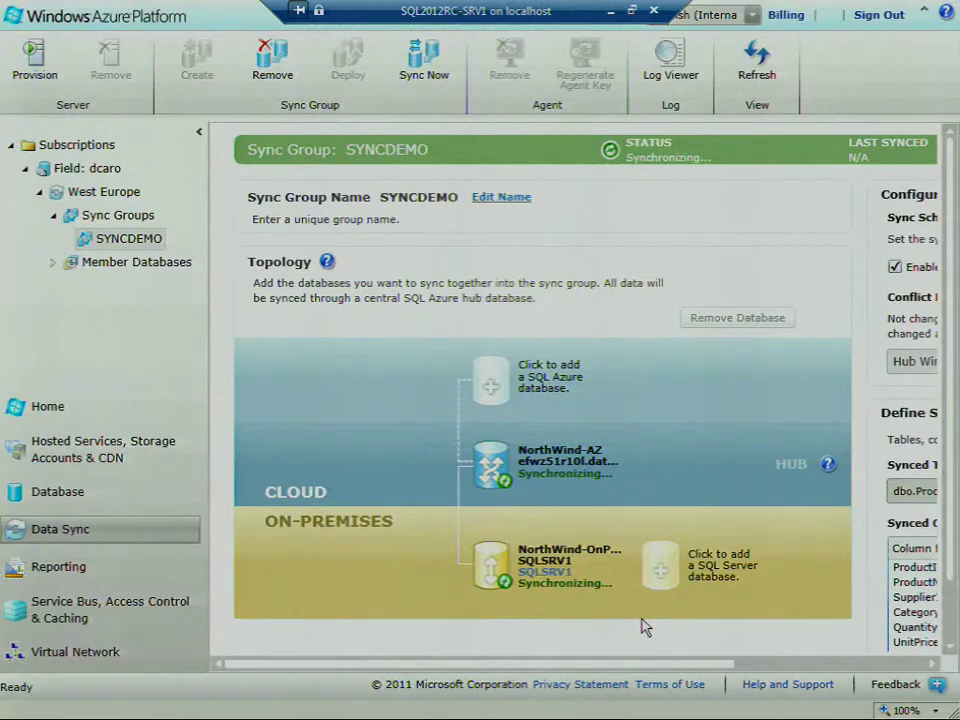
pyautogui.click(775, 664)
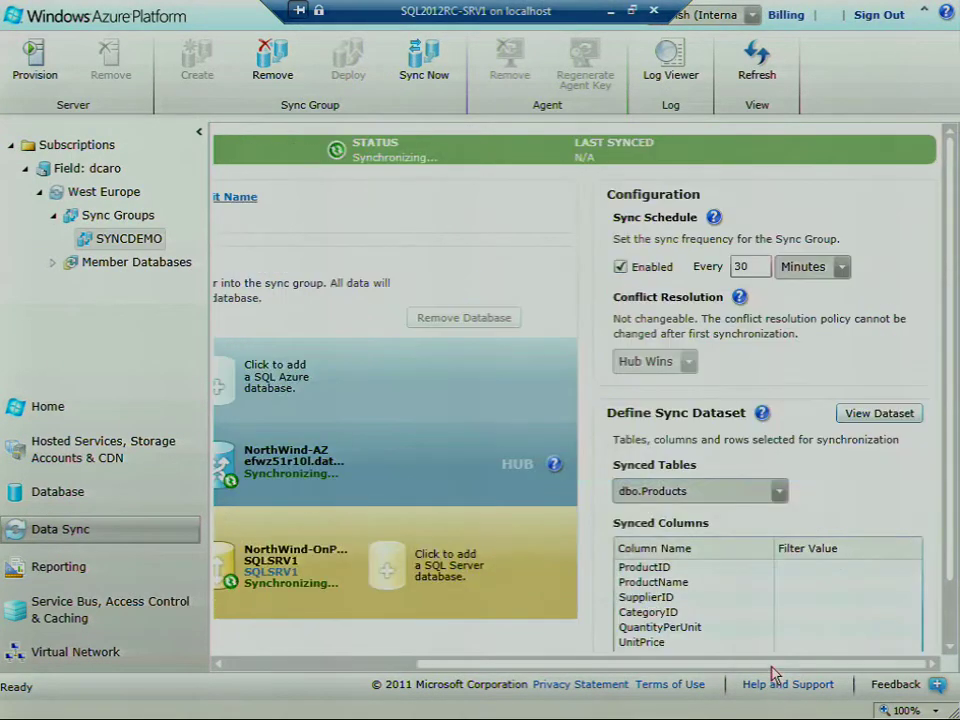
pyautogui.moveTo(604, 666); pyautogui.dragTo(506, 666)
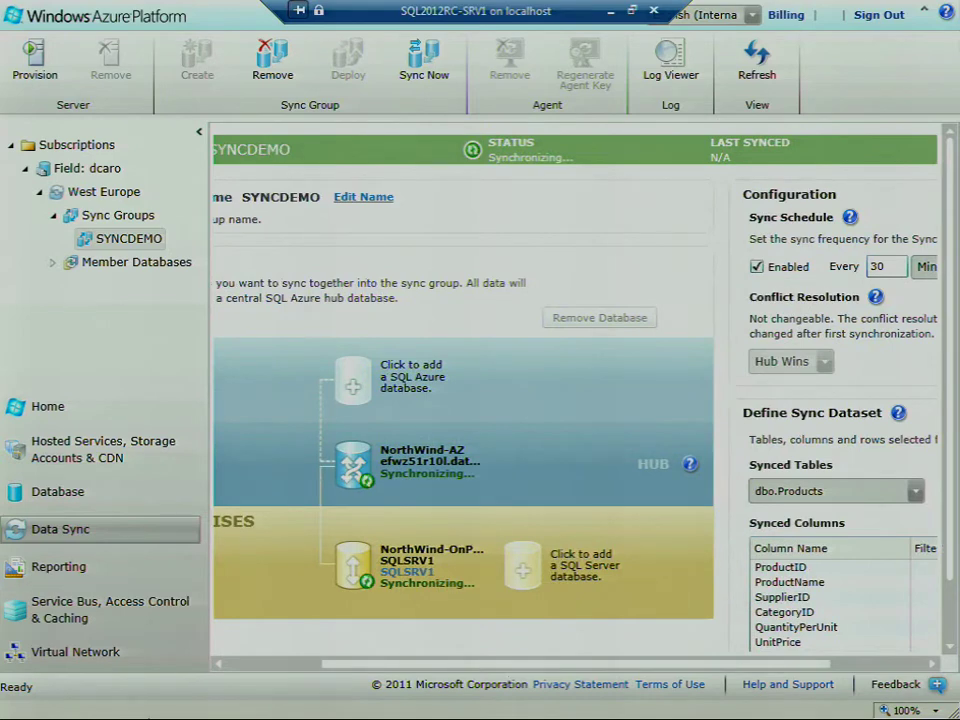
pyautogui.press('F11')
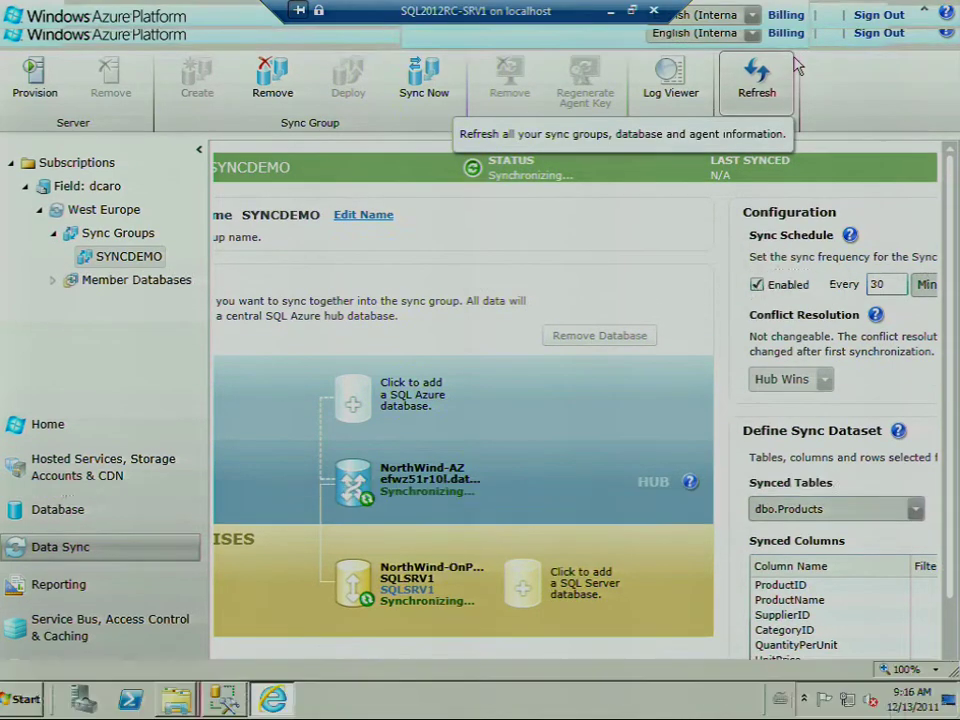
pyautogui.click(22, 698)
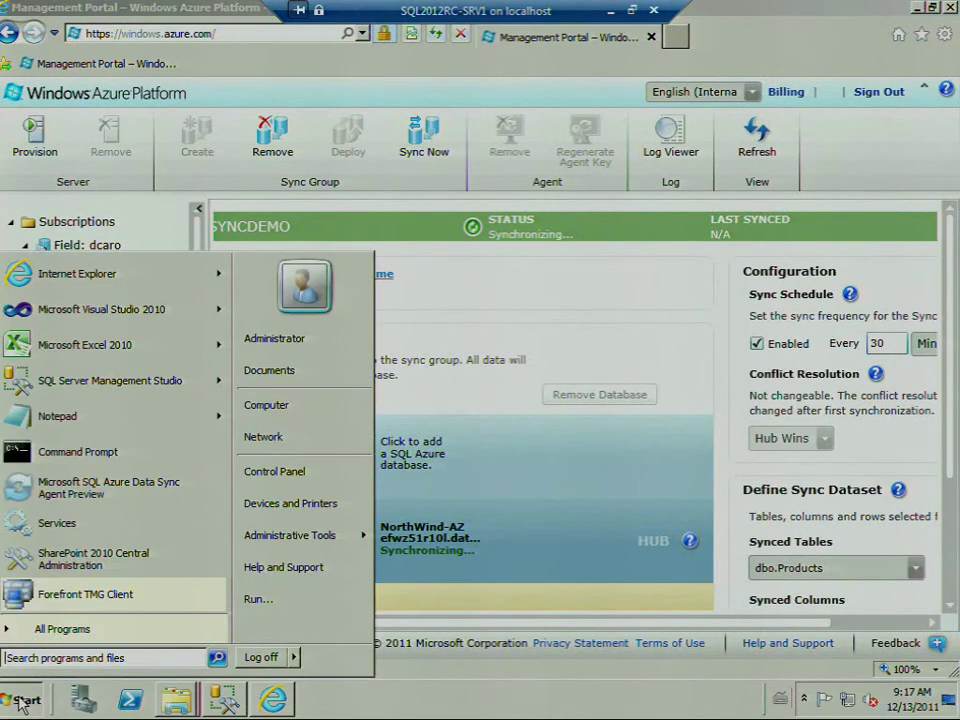
# - Confirm in the Data Sync Agent that NorthWind-OnPrem on SQLSRV1 is Reachable, then minimize it
pyautogui.click(75, 490)
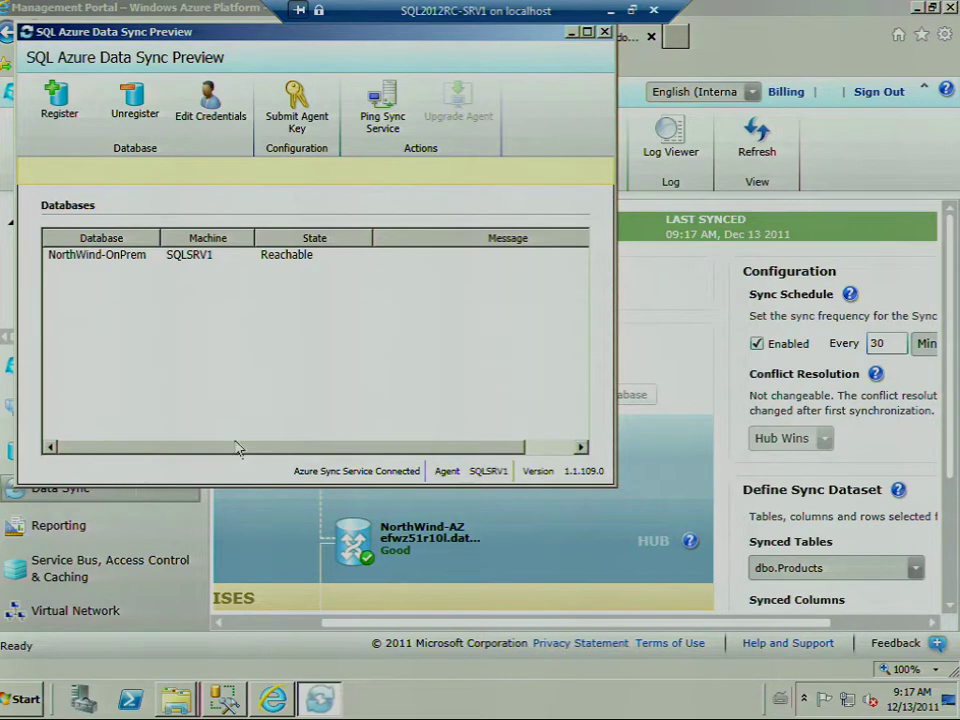
pyautogui.click(572, 33)
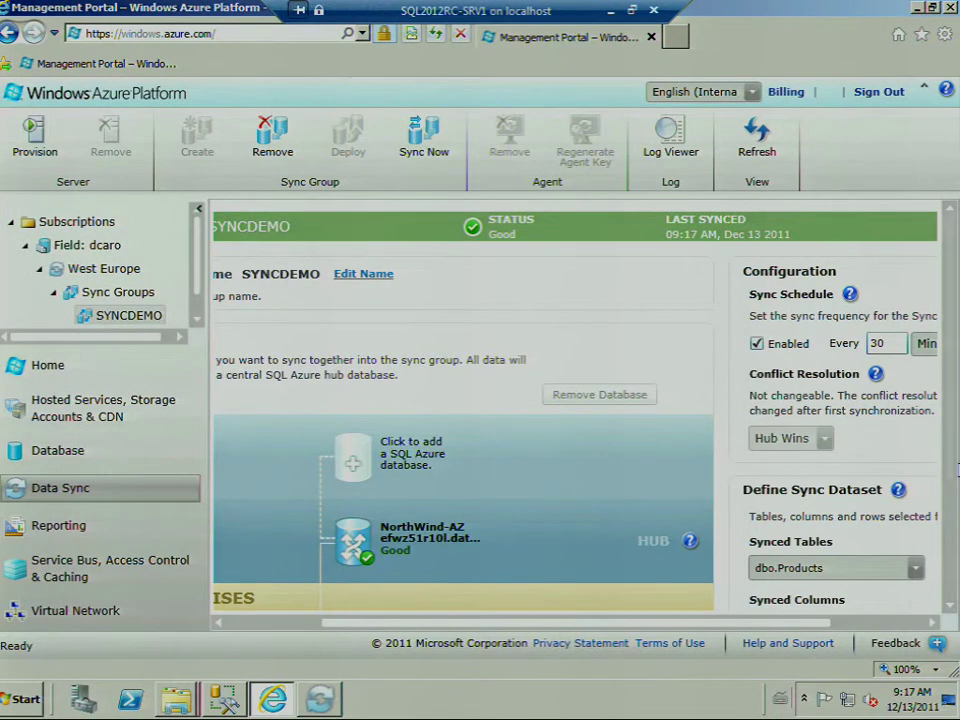
# - Browse Member Databases > Cloud > efwz51r10l to the NorthWind-AZ database page
pyautogui.moveTo(955, 450); pyautogui.dragTo(953, 597)
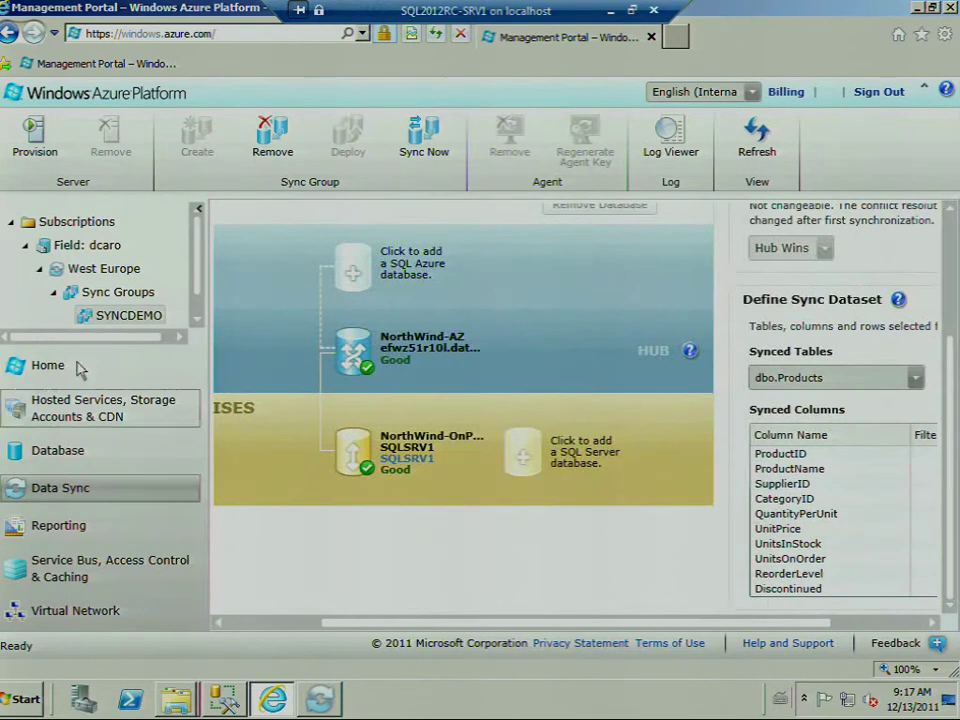
pyautogui.scroll(-1, 200, 318)
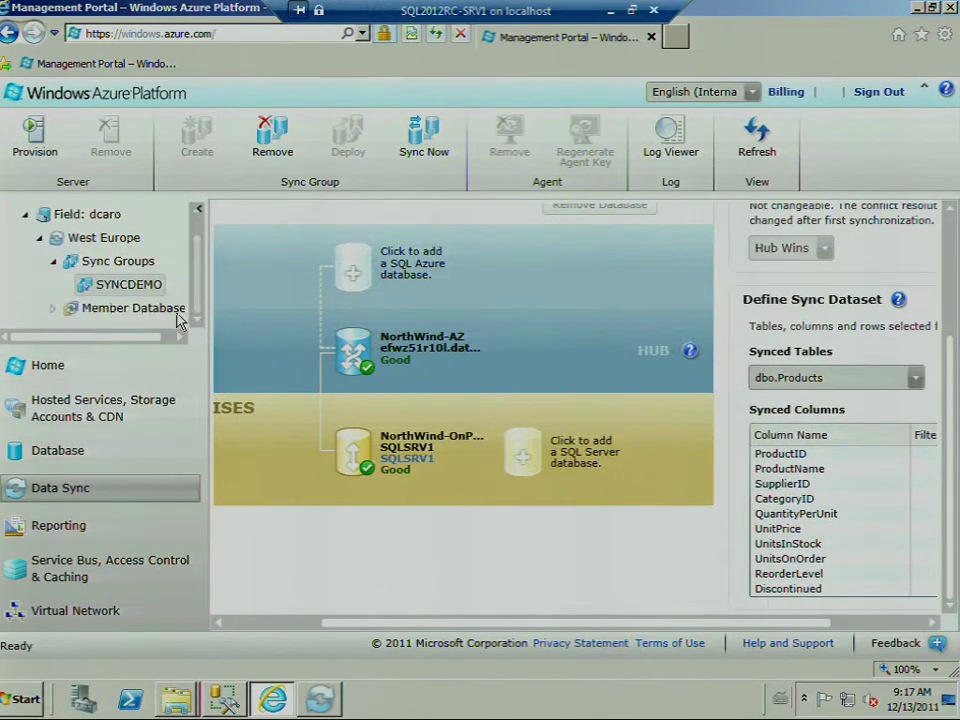
pyautogui.click(54, 308)
pyautogui.click(52, 284)
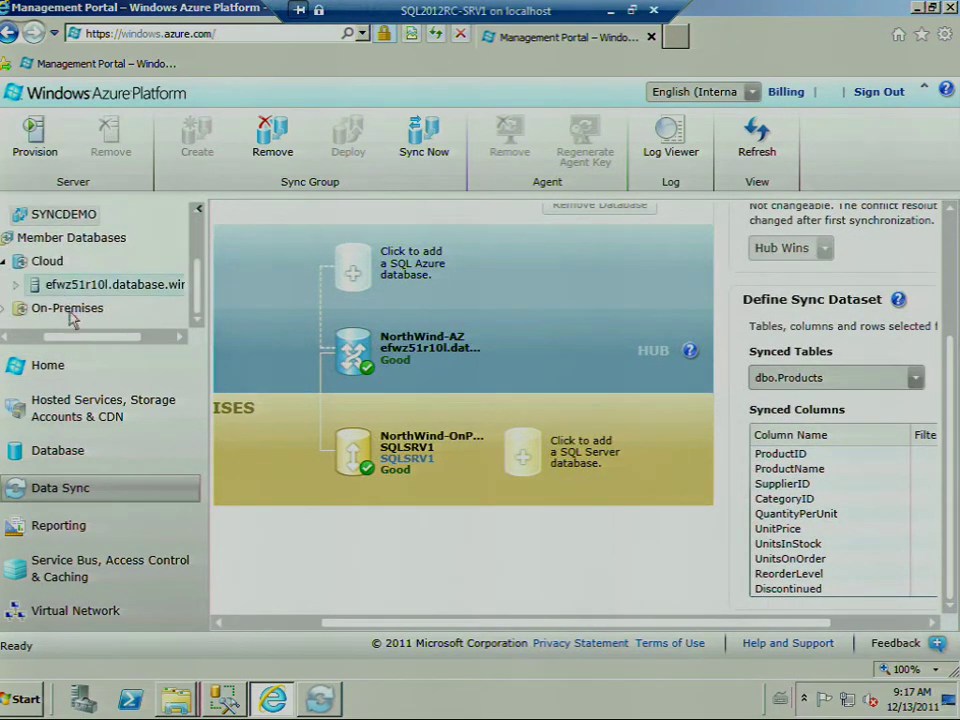
pyautogui.click(18, 287)
pyautogui.click(39, 336)
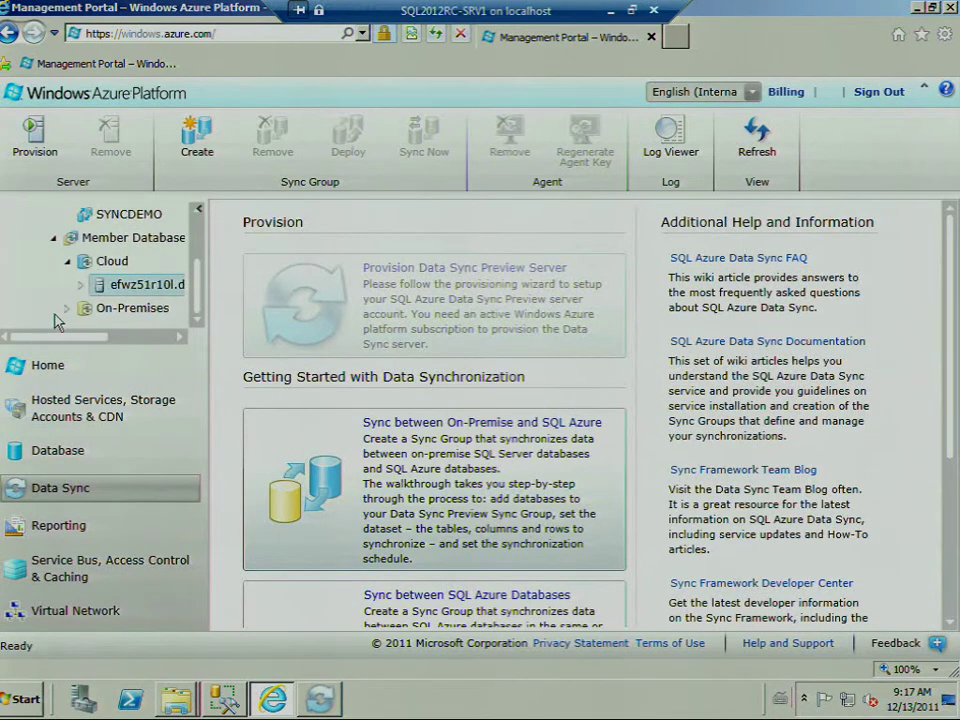
pyautogui.click(76, 286)
pyautogui.click(80, 291)
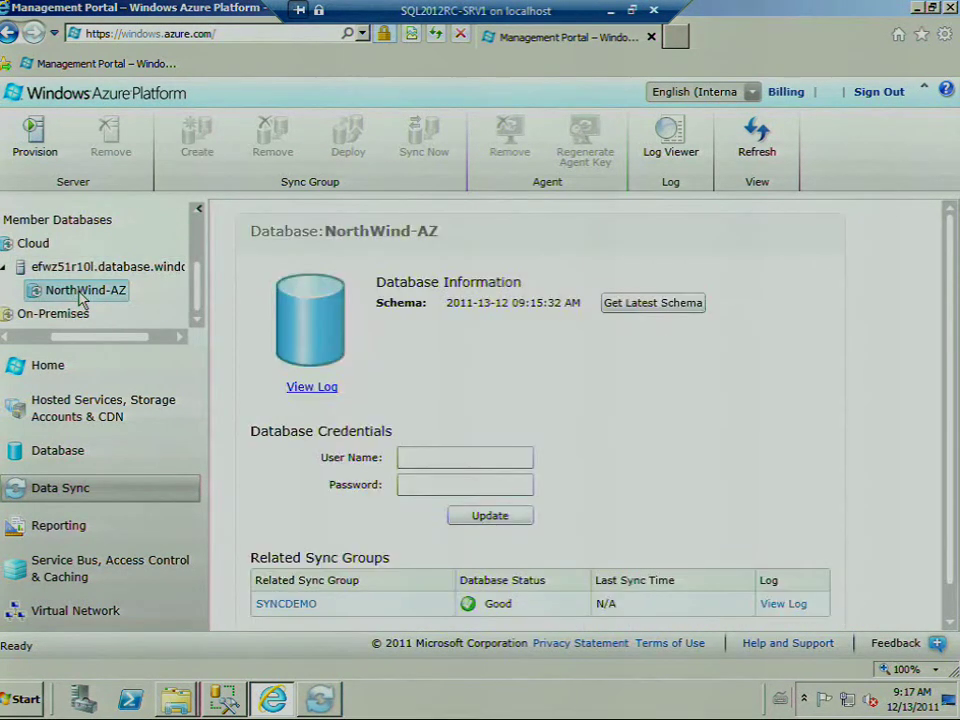
# - Review the NorthWind-AZ Log Viewer entries, then leave the remote desktop and advance the slide
pyautogui.click(317, 390)
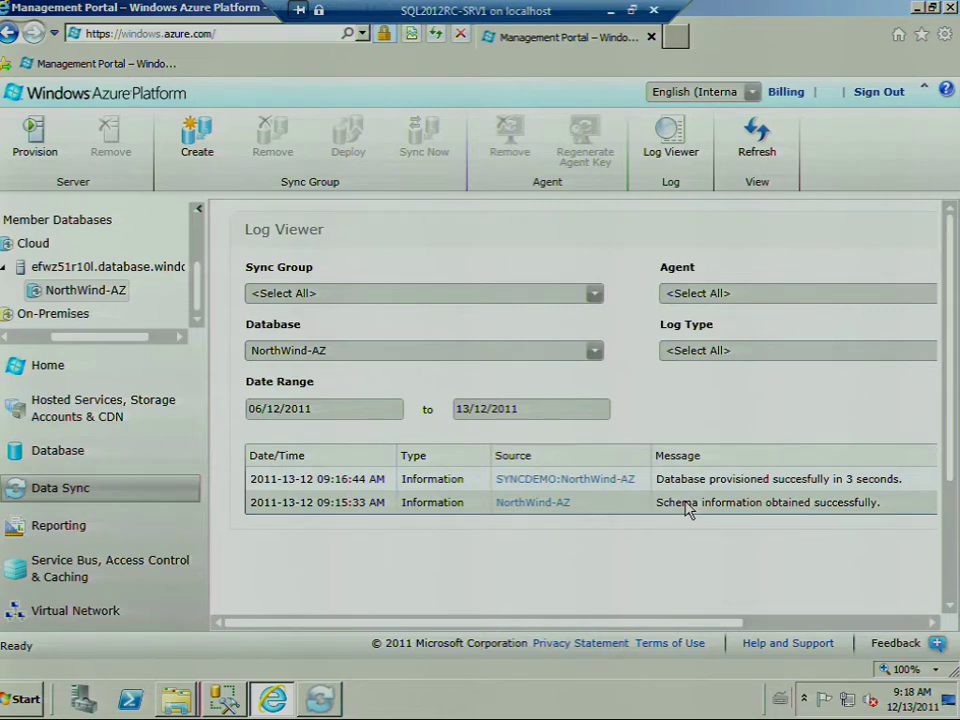
pyautogui.click(612, 11)
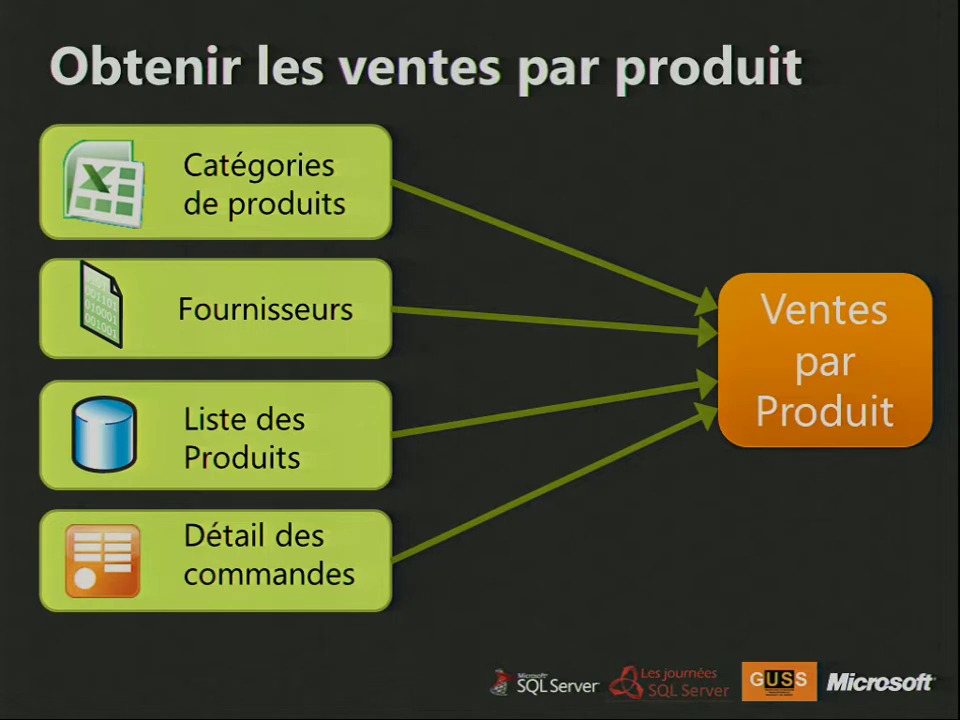
pyautogui.press('Right')
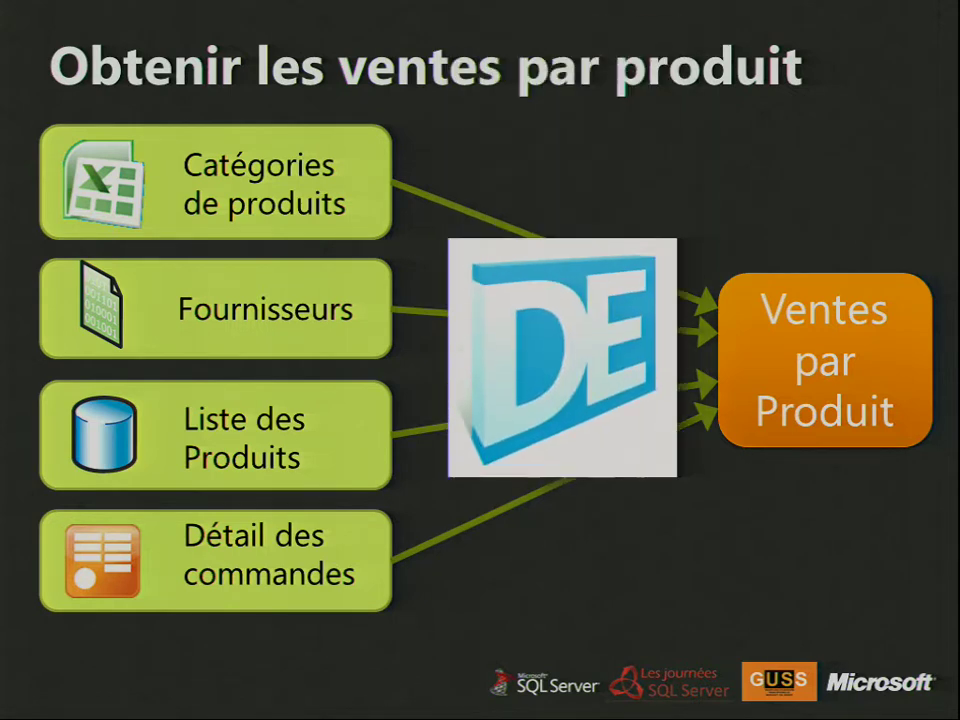
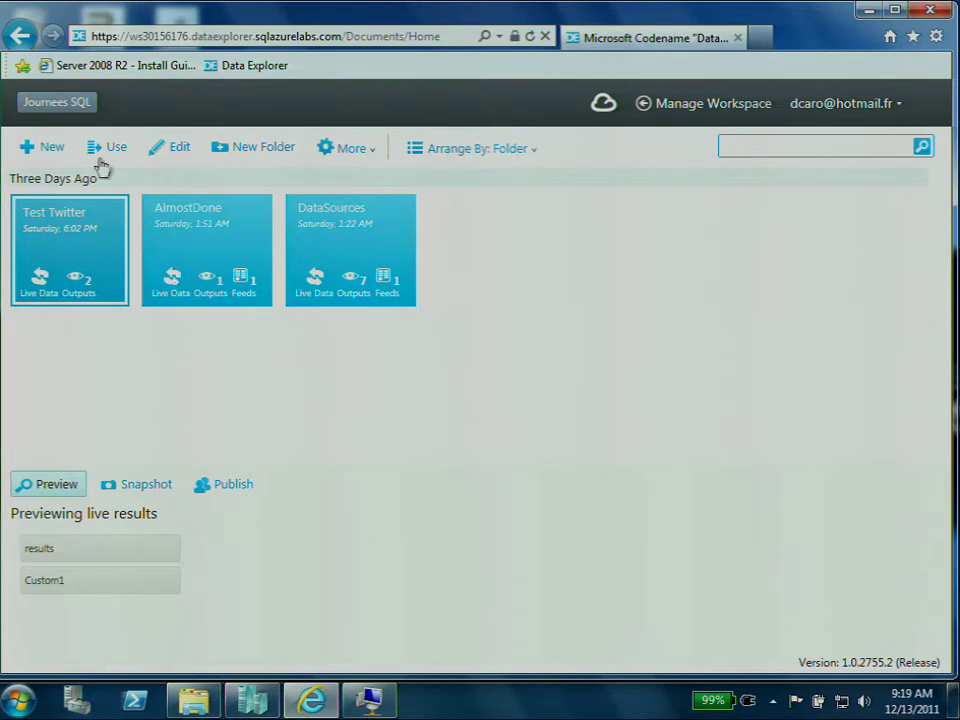
# - Create a new mashup named 'Demo Keynote'
pyautogui.click(52, 150)
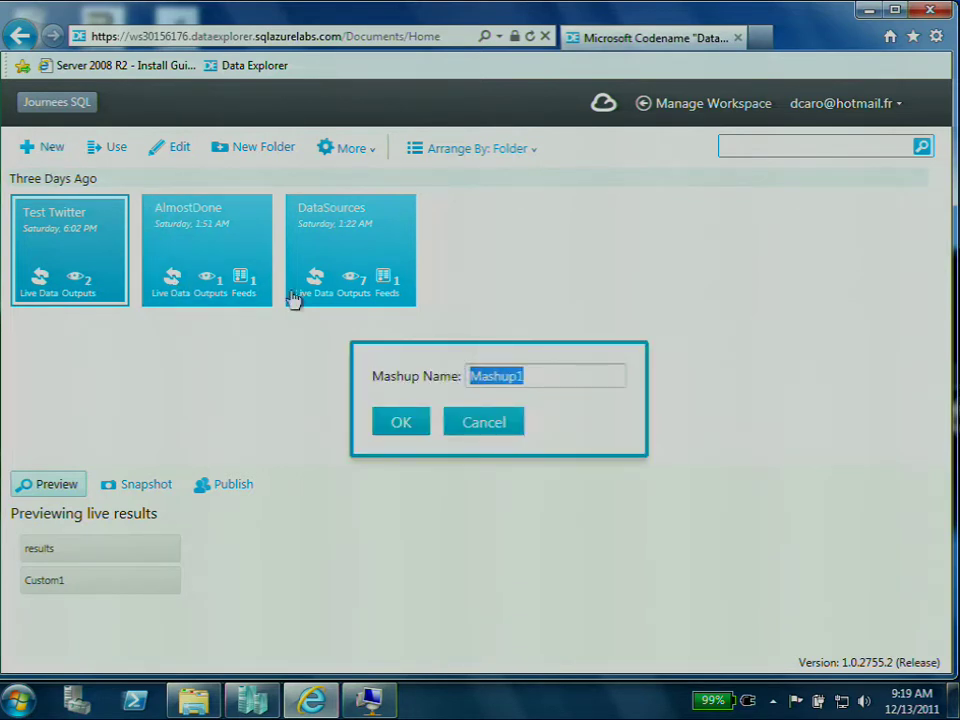
pyautogui.write('Demo ')
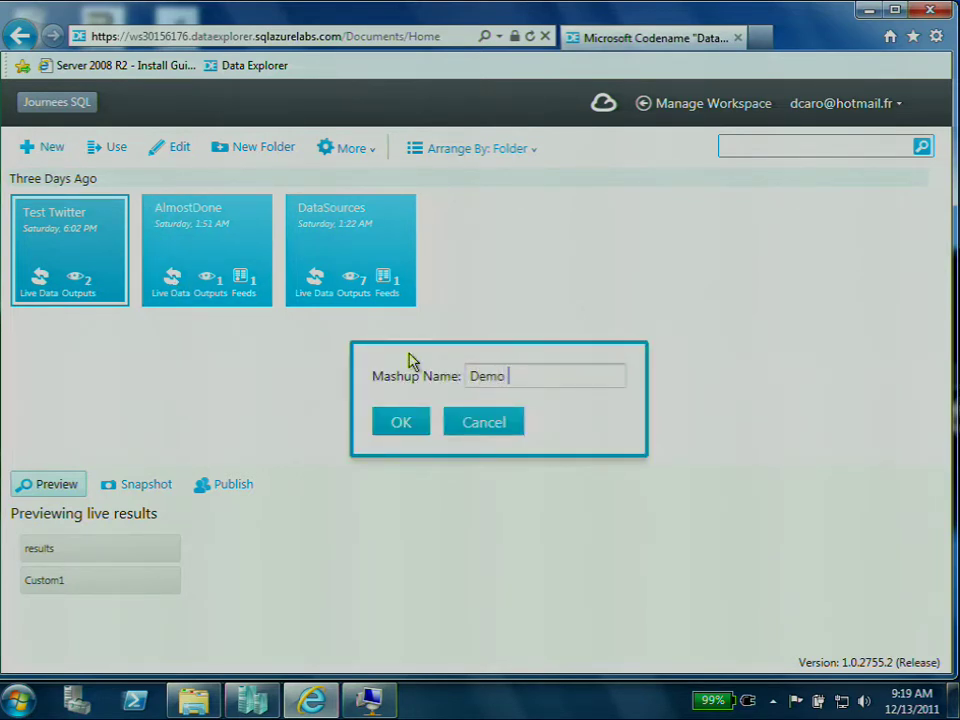
pyautogui.write('Keynote')
pyautogui.click(393, 422)
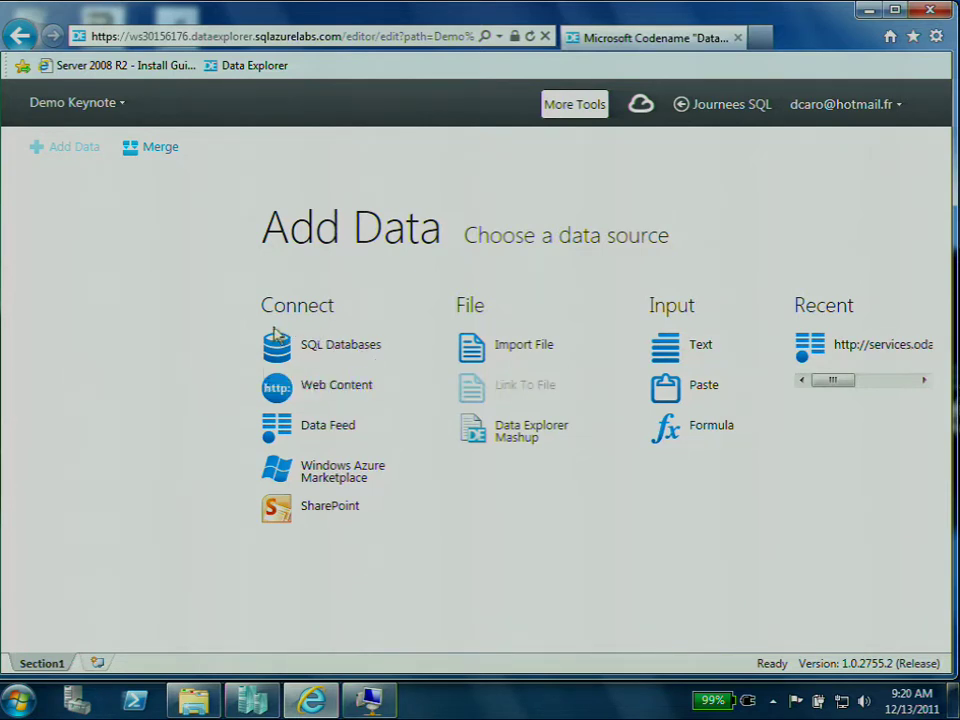
# - Add an Import File resource and browse to the Journees SQL folder in the file picker
pyautogui.click(499, 352)
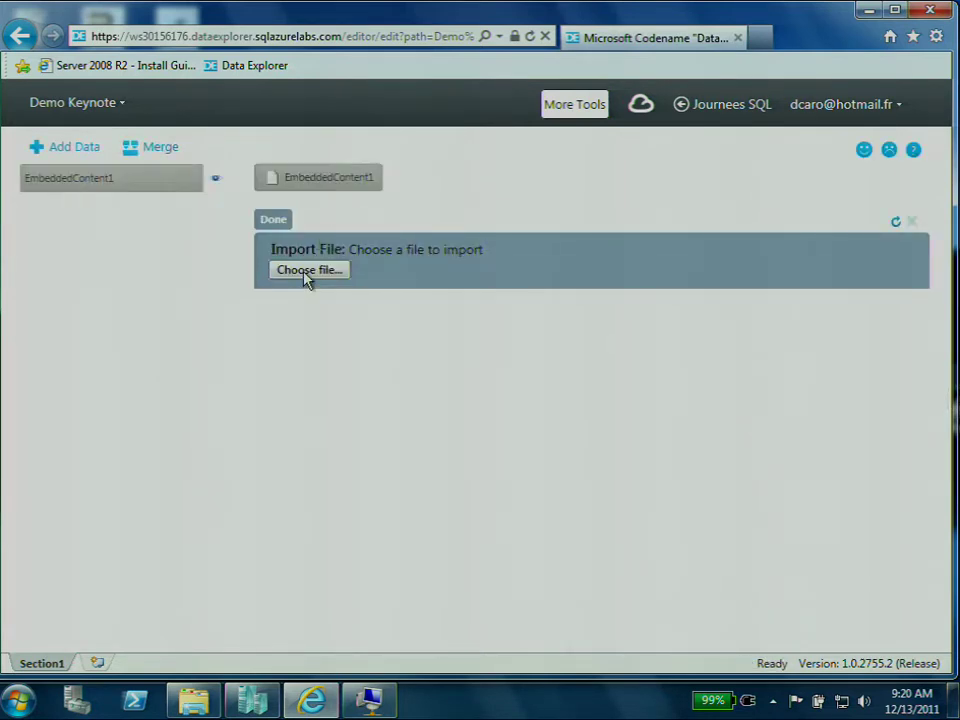
pyautogui.click(304, 272)
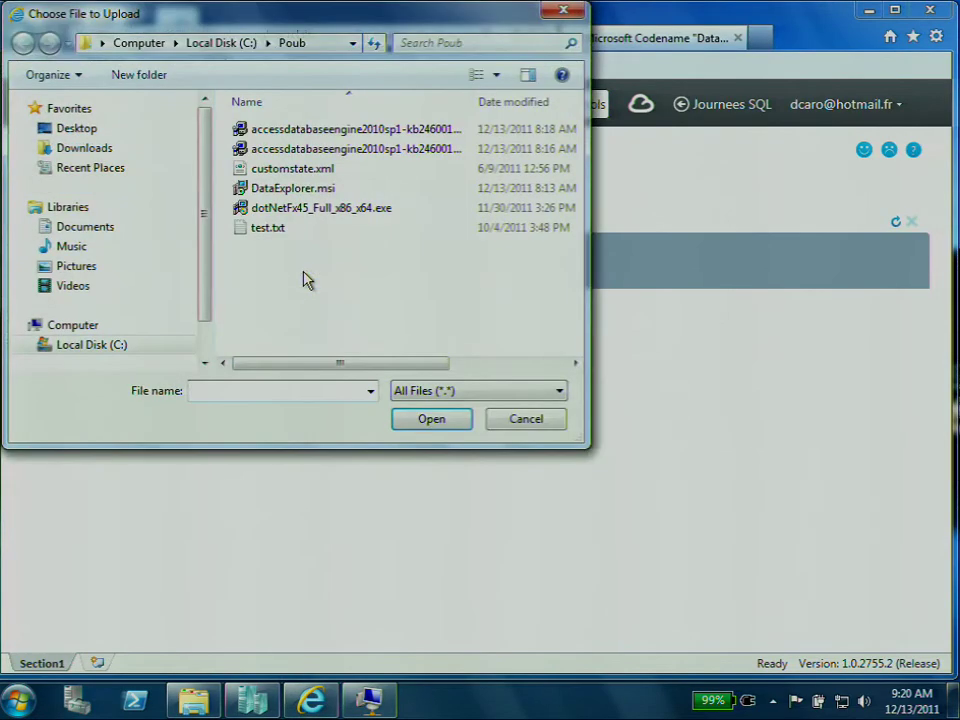
pyautogui.click(221, 42)
pyautogui.click(80, 228)
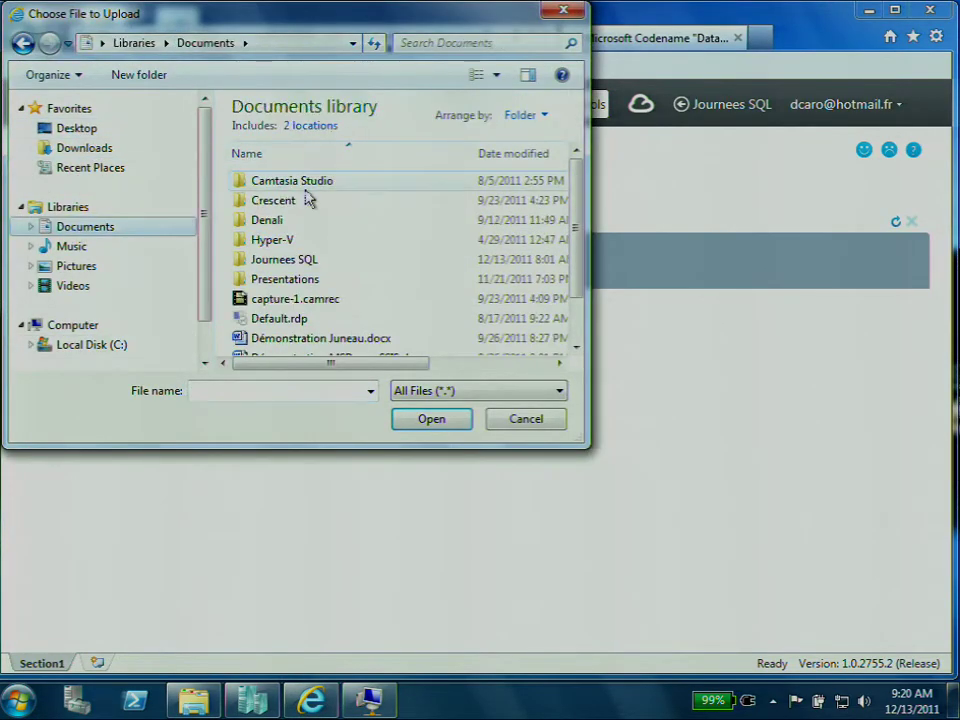
pyautogui.doubleClick(299, 260)
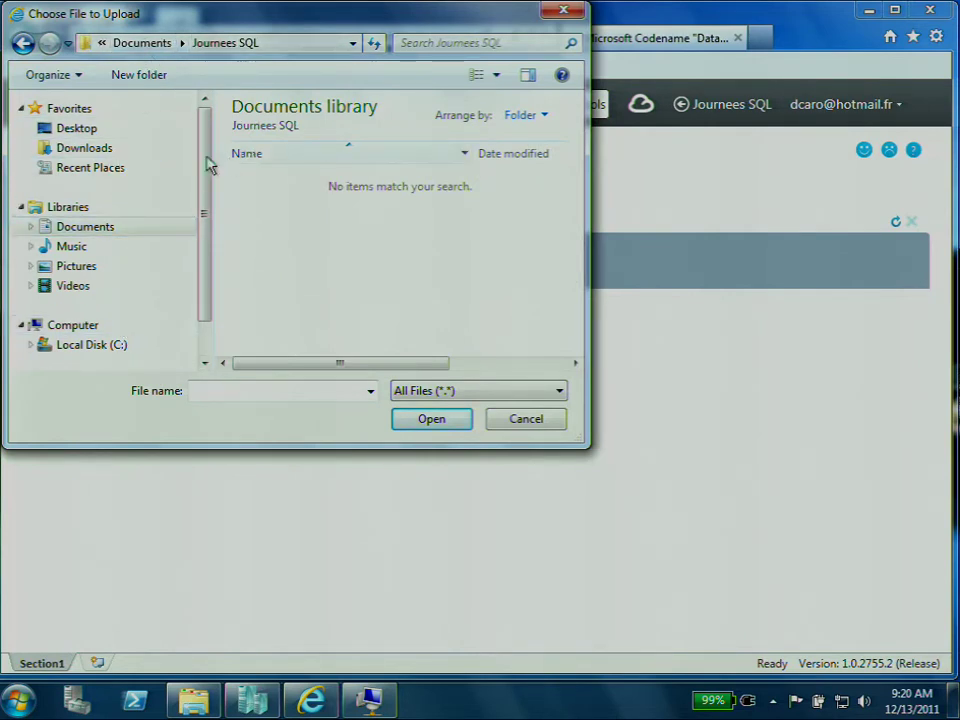
# - Browse the Denali, C: drive, My Documents and Desktop folders, then close the picker without choosing a file
pyautogui.click(31, 226)
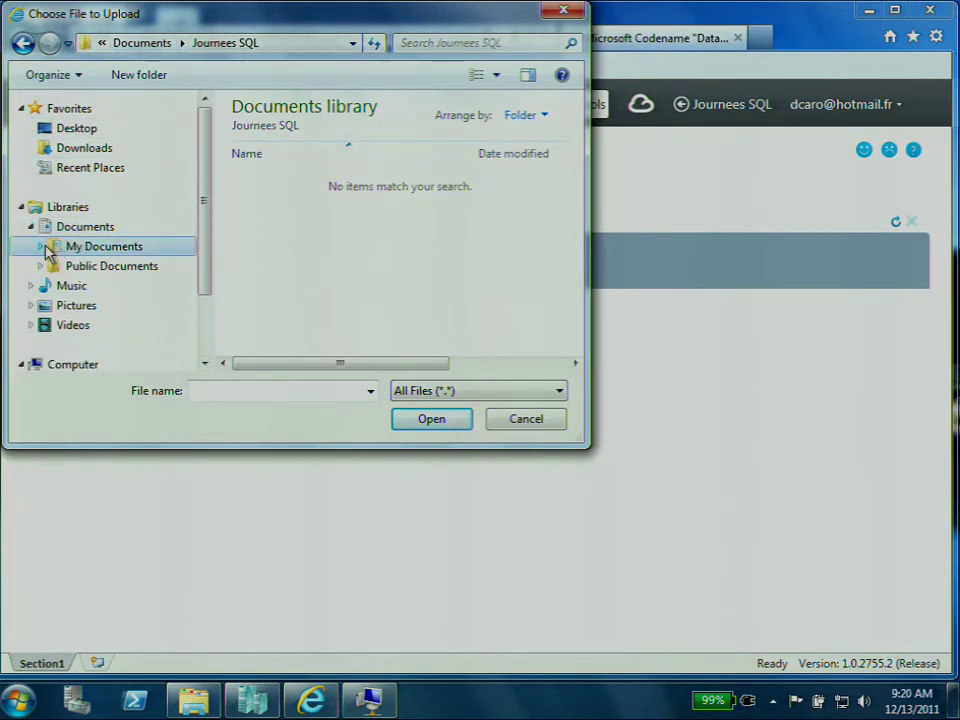
pyautogui.click(41, 246)
pyautogui.click(90, 305)
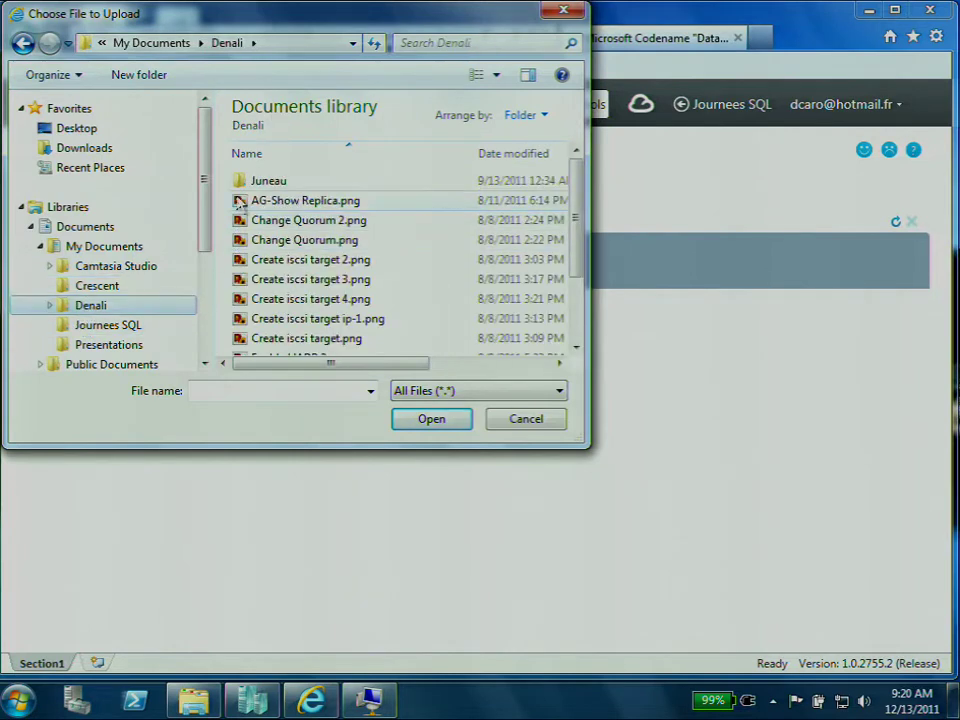
pyautogui.click(104, 299)
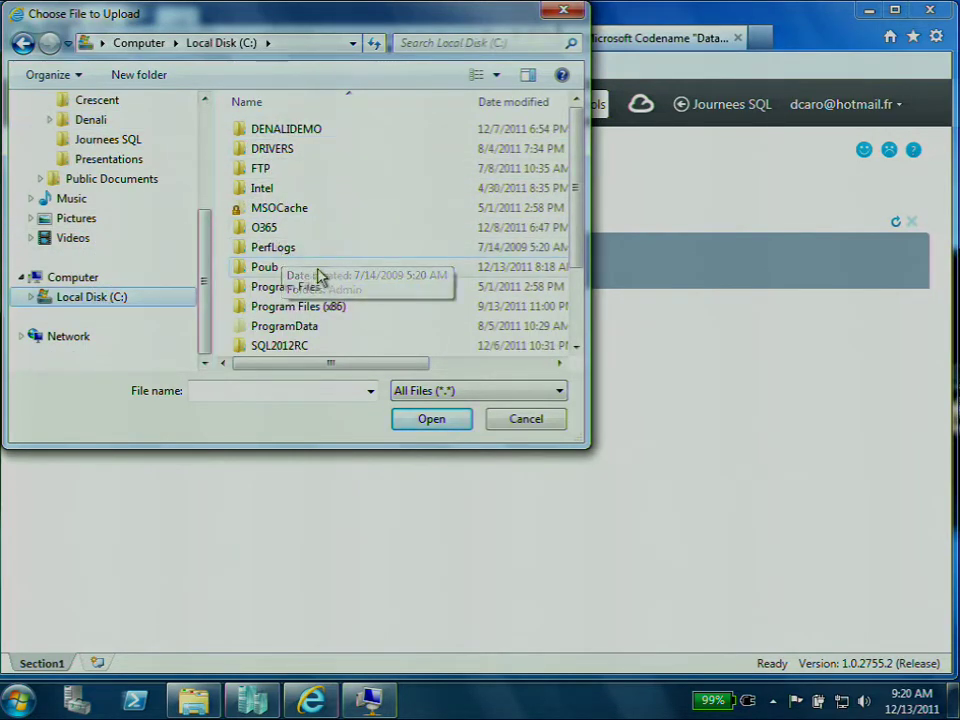
pyautogui.scroll(1, 270, 182)
pyautogui.click(98, 122)
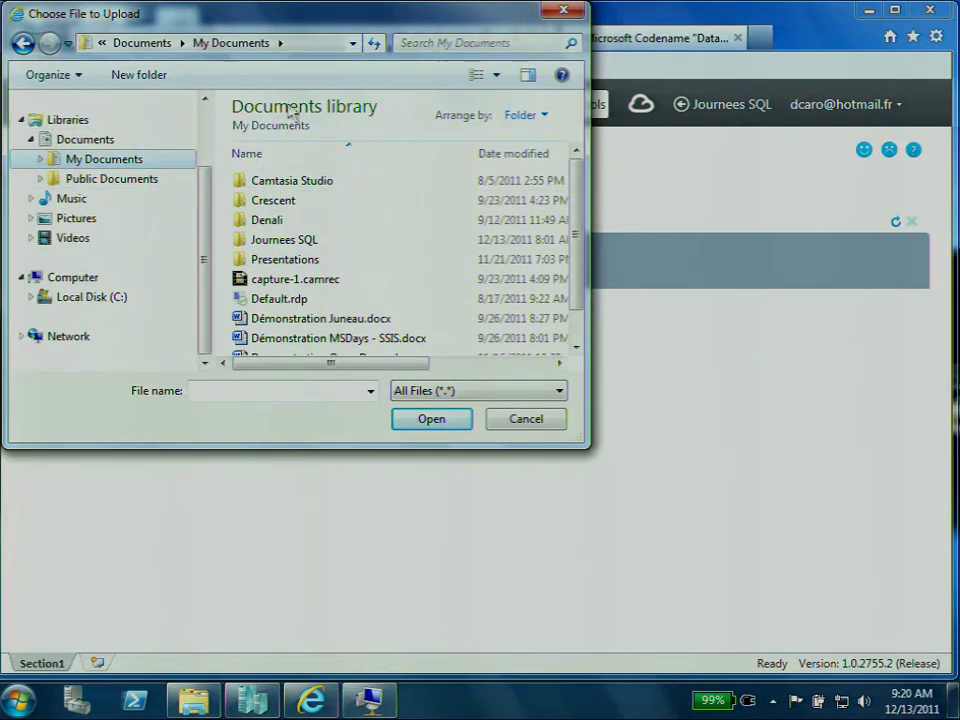
pyautogui.scroll(3, 75, 156)
pyautogui.click(74, 129)
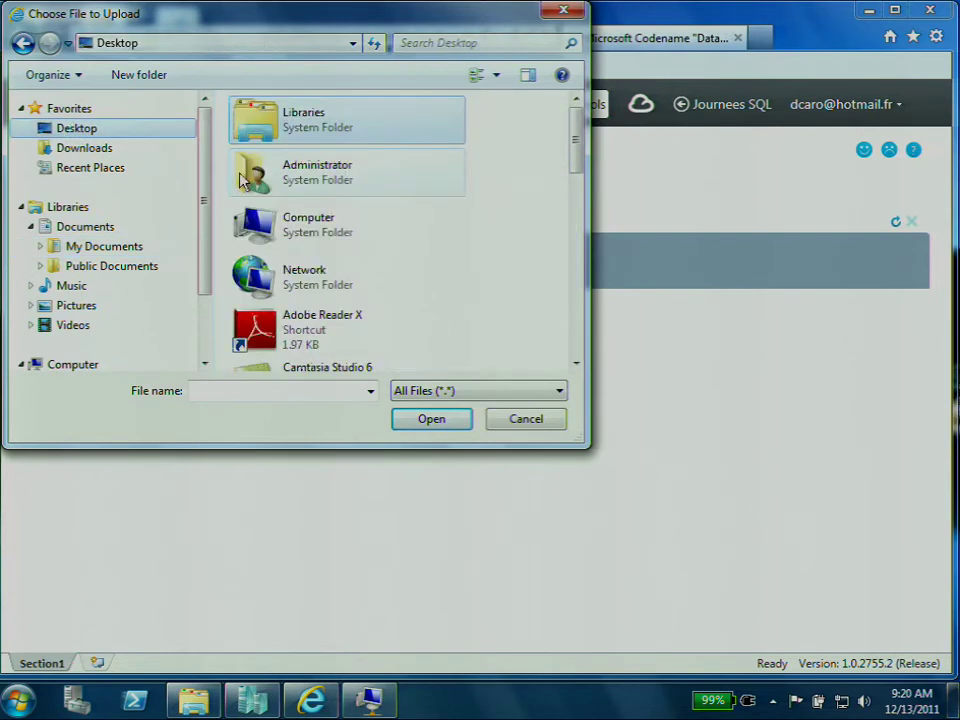
pyautogui.click(563, 11)
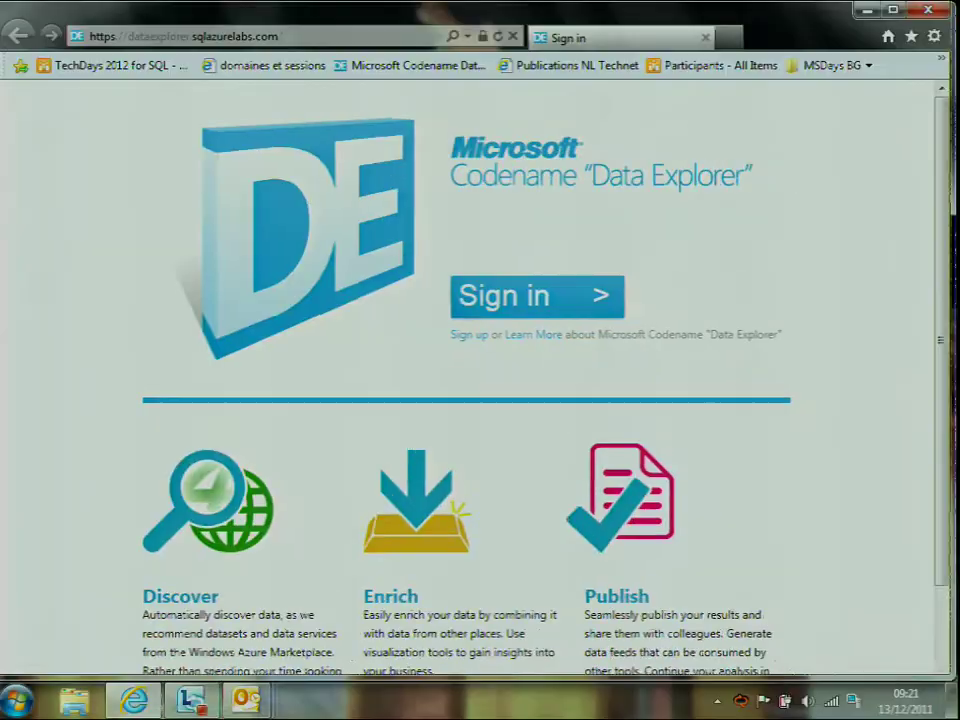
# - Sign in to Data Explorer with the saved Windows Live ID and the account password
pyautogui.click(505, 296)
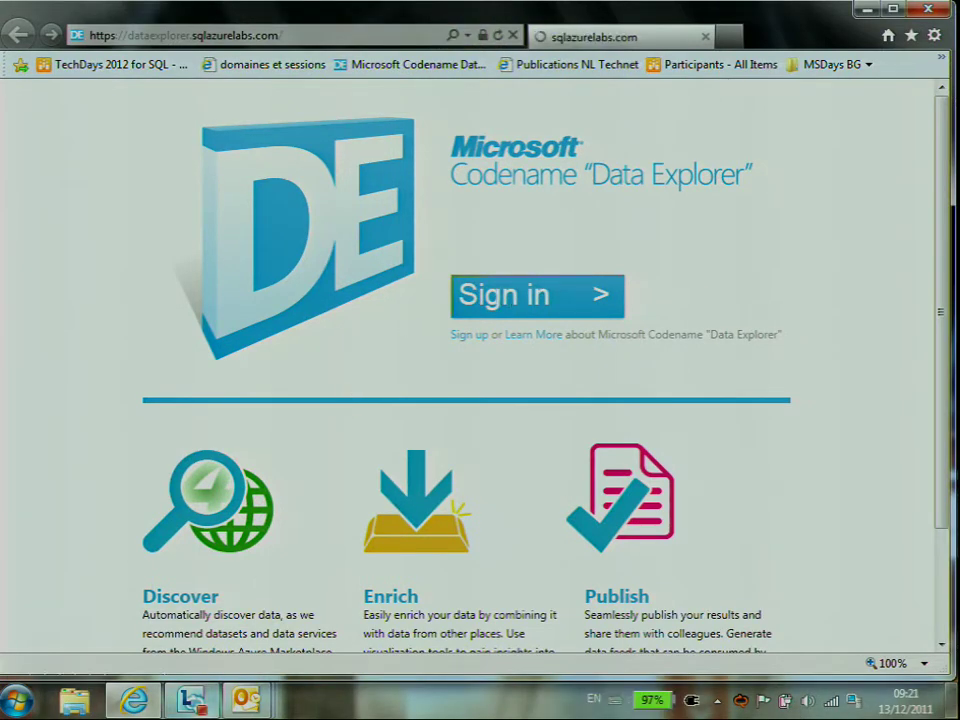
pyautogui.click(608, 298)
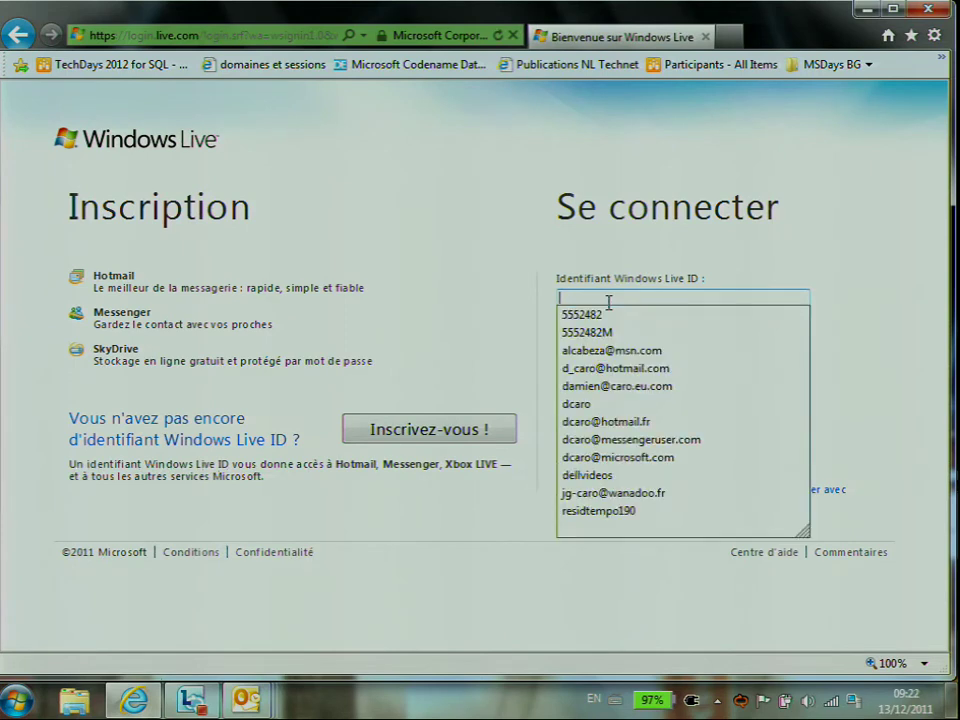
pyautogui.write('d')
pyautogui.press('Down')
pyautogui.press('Down')
pyautogui.press('Down')
pyautogui.press('Down')
pyautogui.press('Return')
pyautogui.press('Tab')
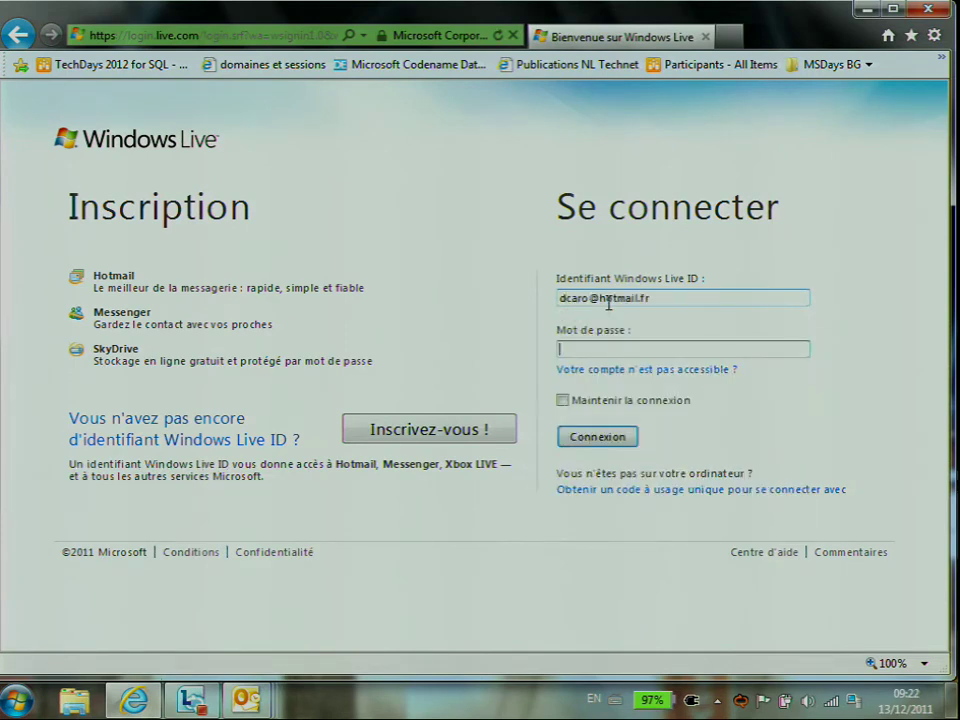
pyautogui.write('•••••••••')
pyautogui.press('Return')
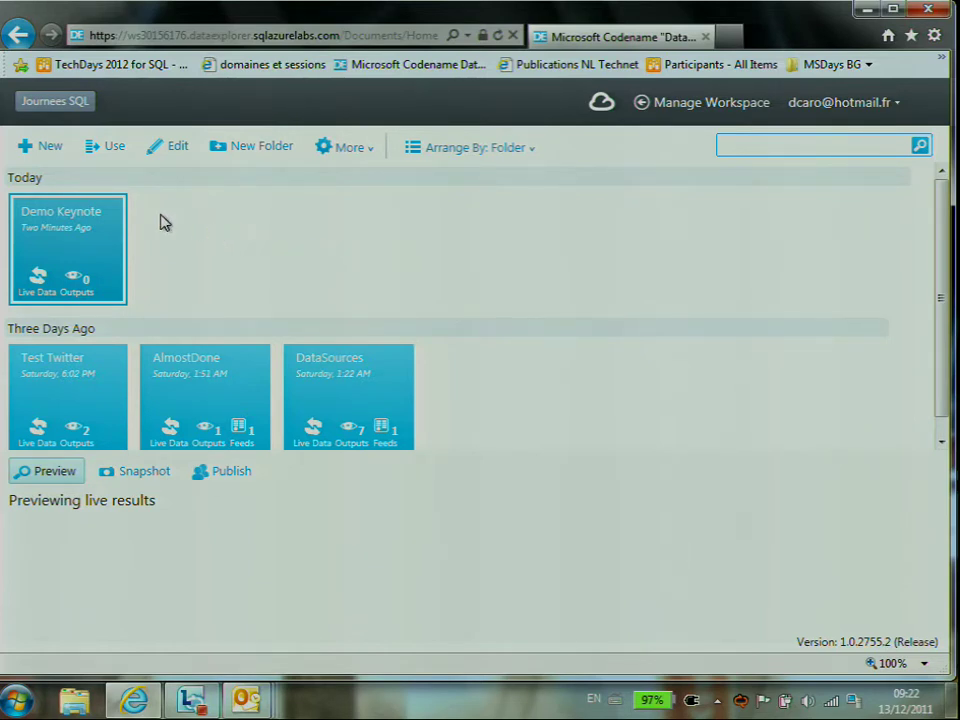
# - Maximize the browser, open the Demo Keynote mashup and start an Import File resource
pyautogui.click(893, 8)
pyautogui.doubleClick(58, 244)
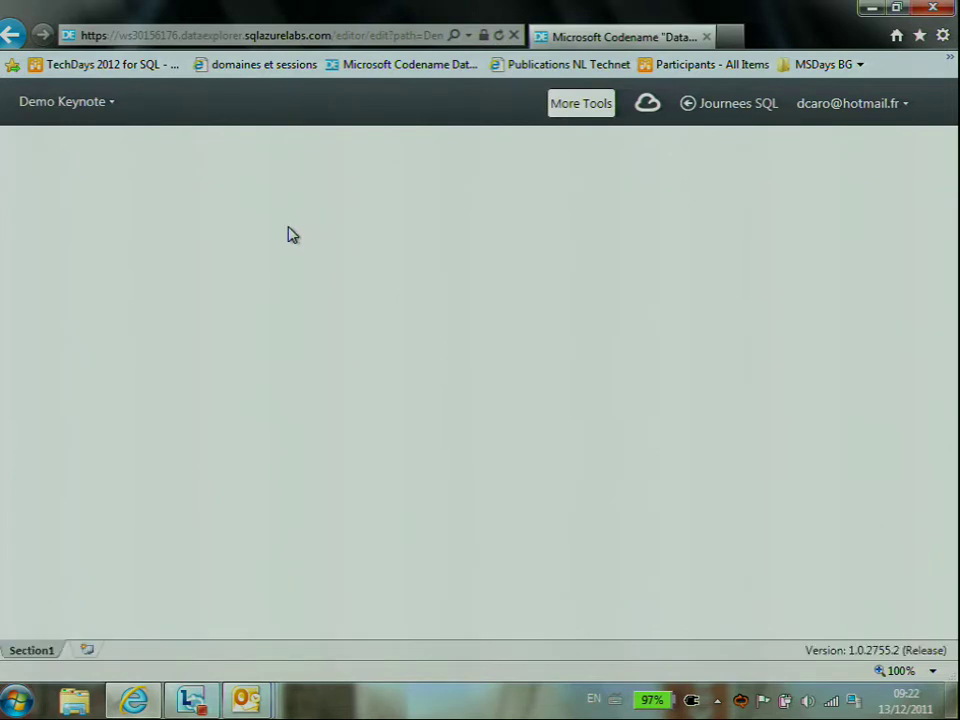
pyautogui.click(509, 356)
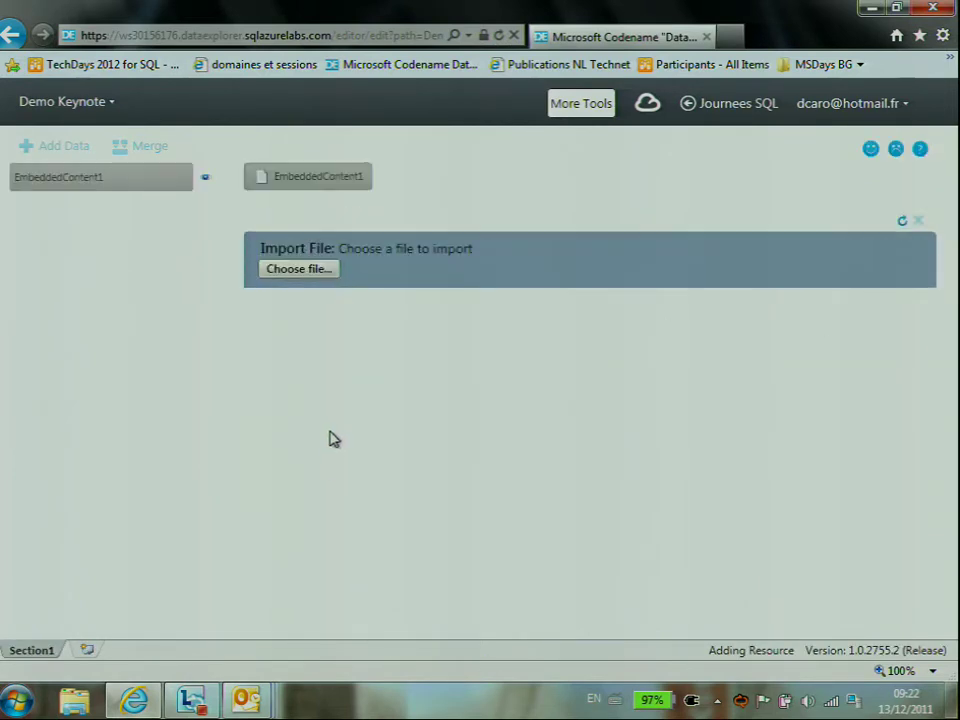
pyautogui.click(316, 271)
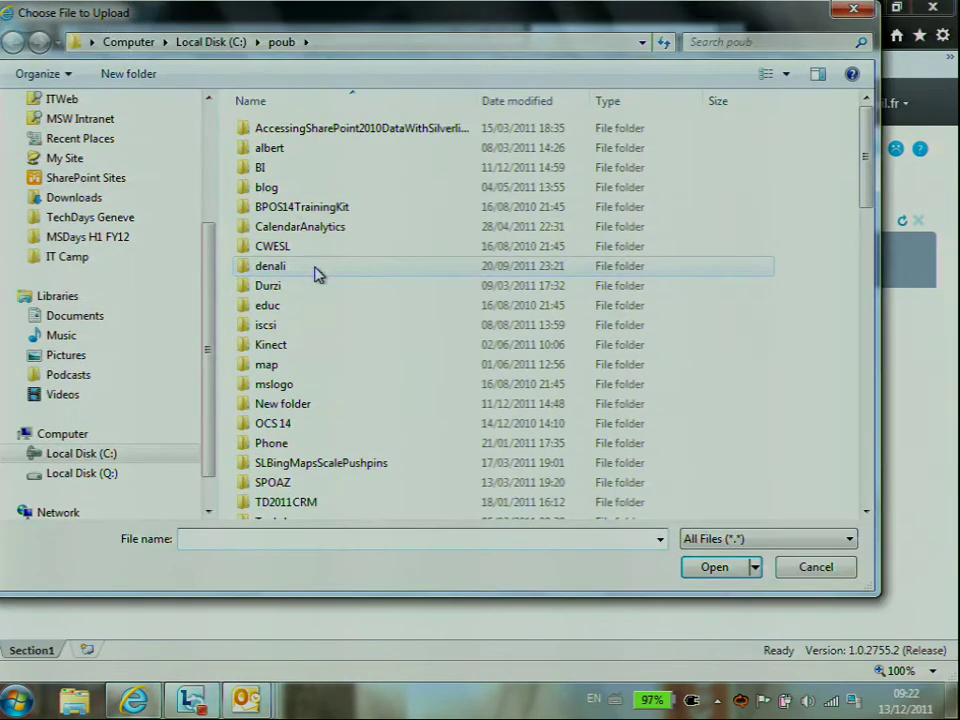
# - Upload Products Categories and Orders.xlsx from the Journées SQL > Key2 folder
pyautogui.click(57, 326)
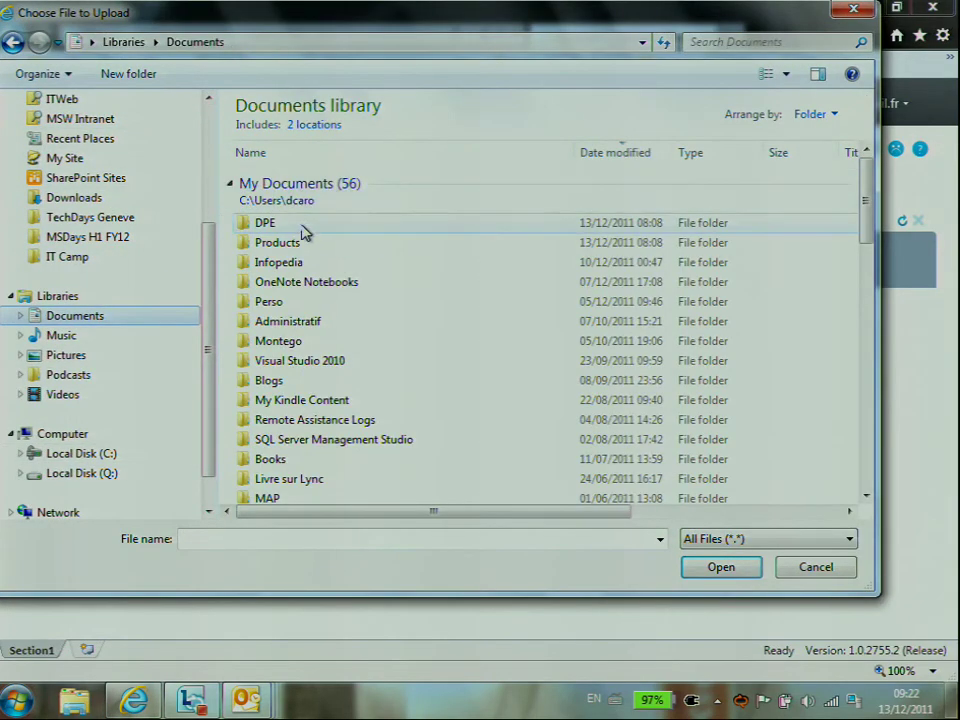
pyautogui.doubleClick(266, 224)
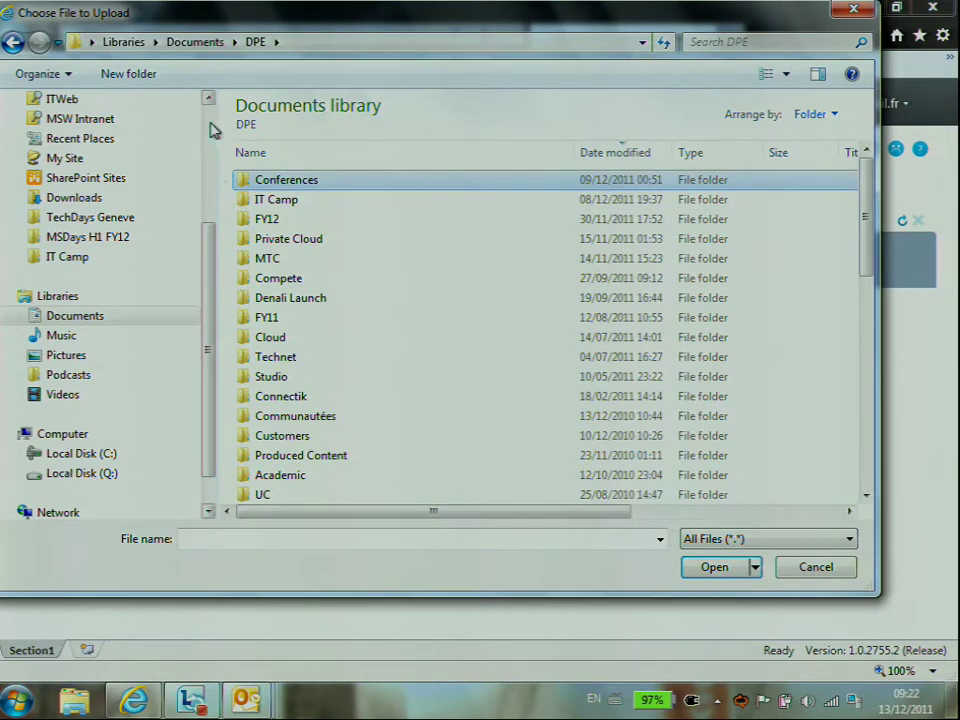
pyautogui.scroll(3, 60, 129)
pyautogui.click(60, 129)
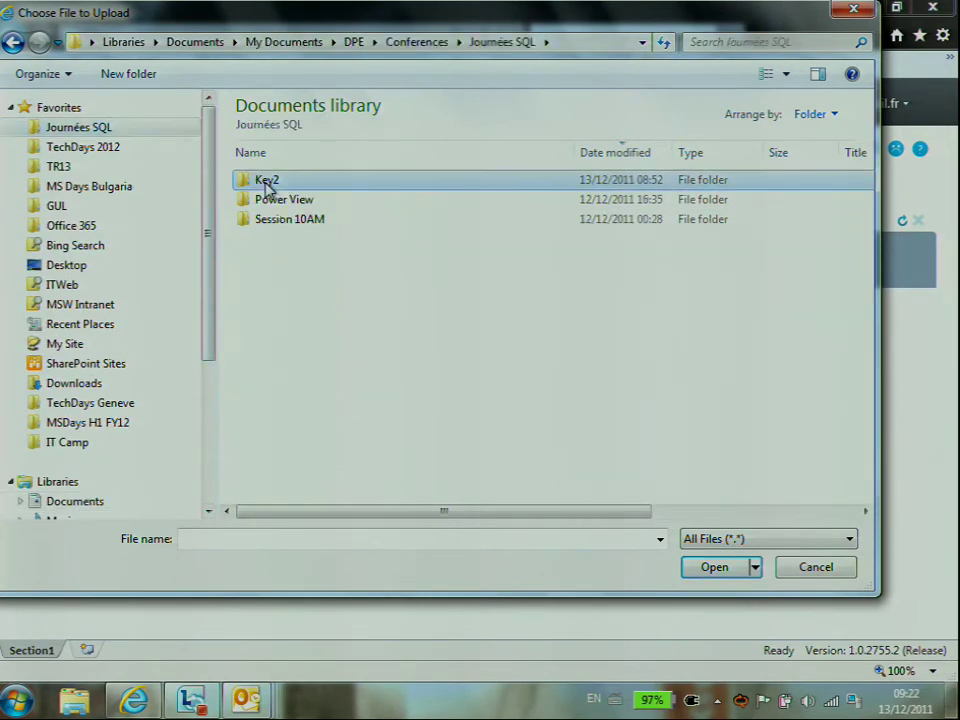
pyautogui.doubleClick(268, 181)
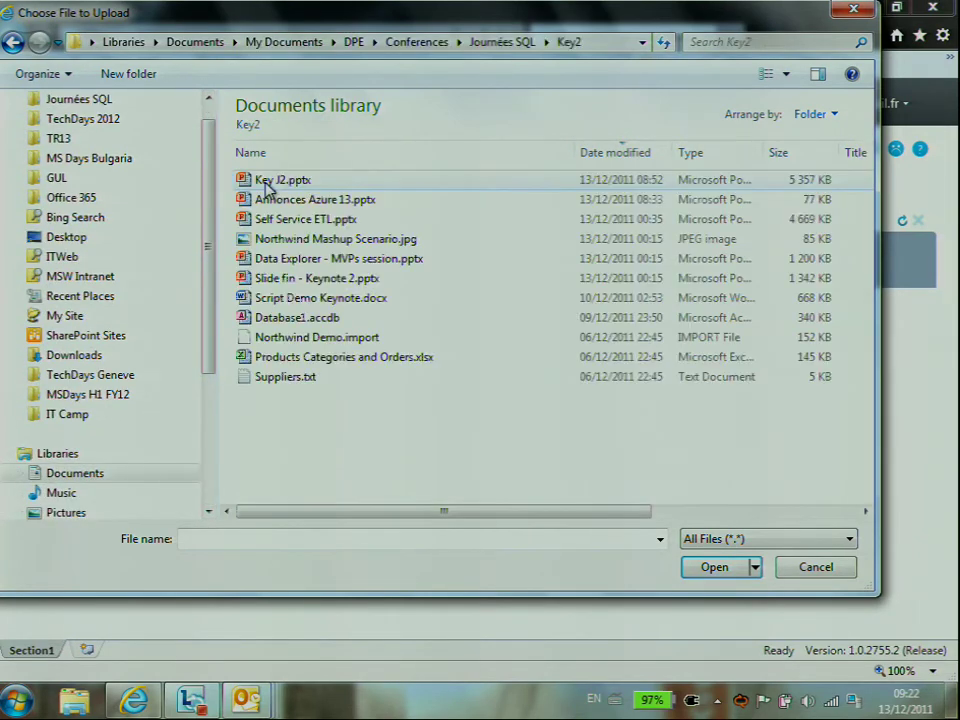
pyautogui.doubleClick(312, 358)
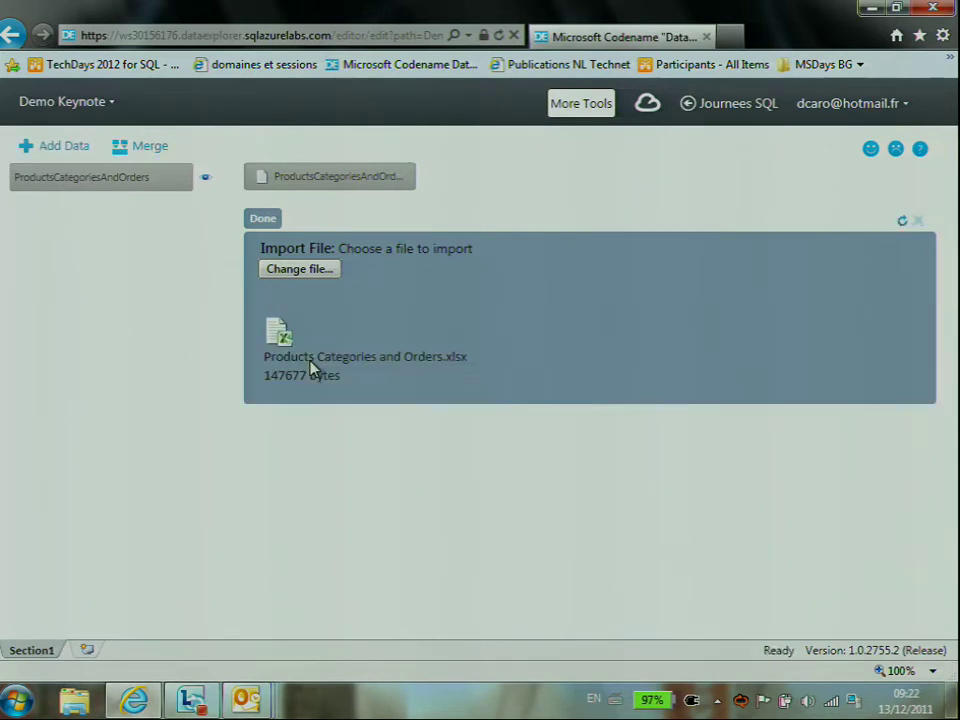
# - Read the file as an Excel workbook with first-row headers and add its Categories sheet as a resource
pyautogui.click(292, 343)
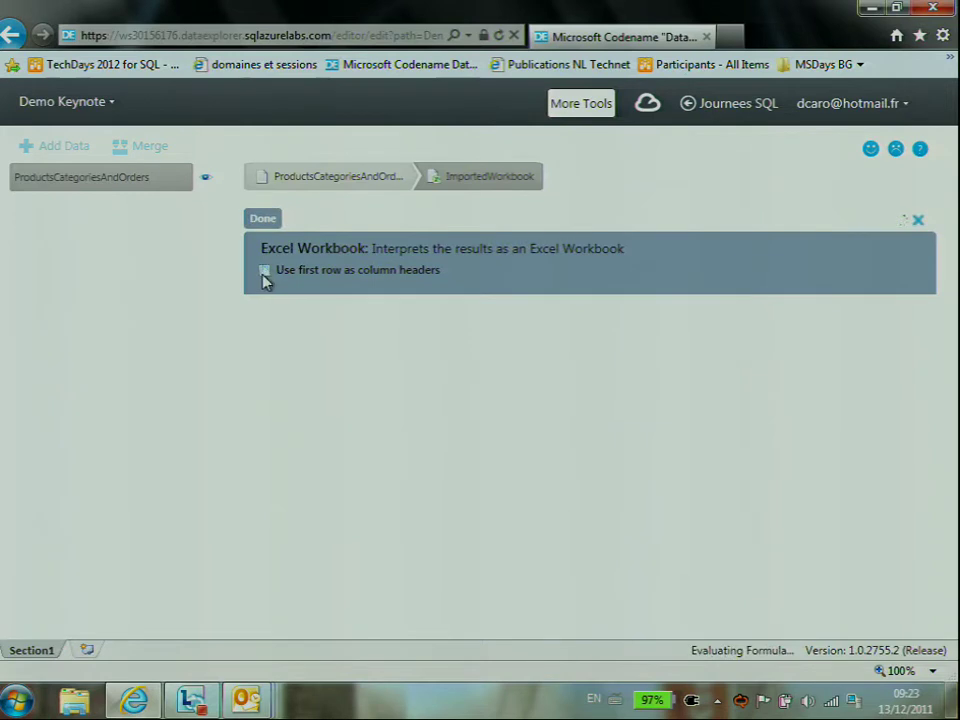
pyautogui.click(264, 271)
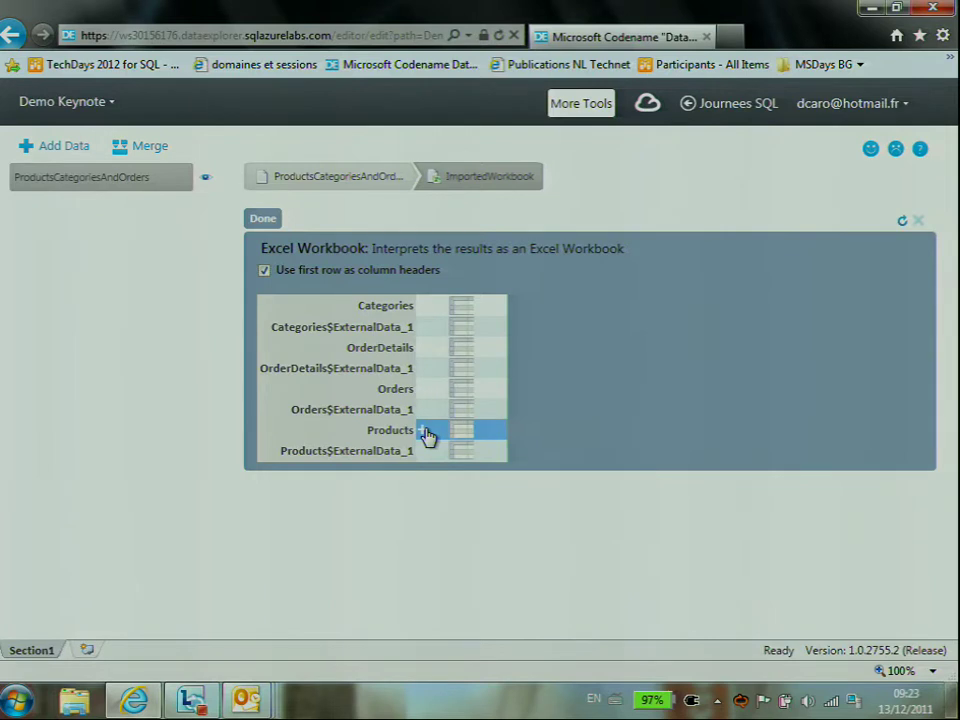
pyautogui.click(423, 309)
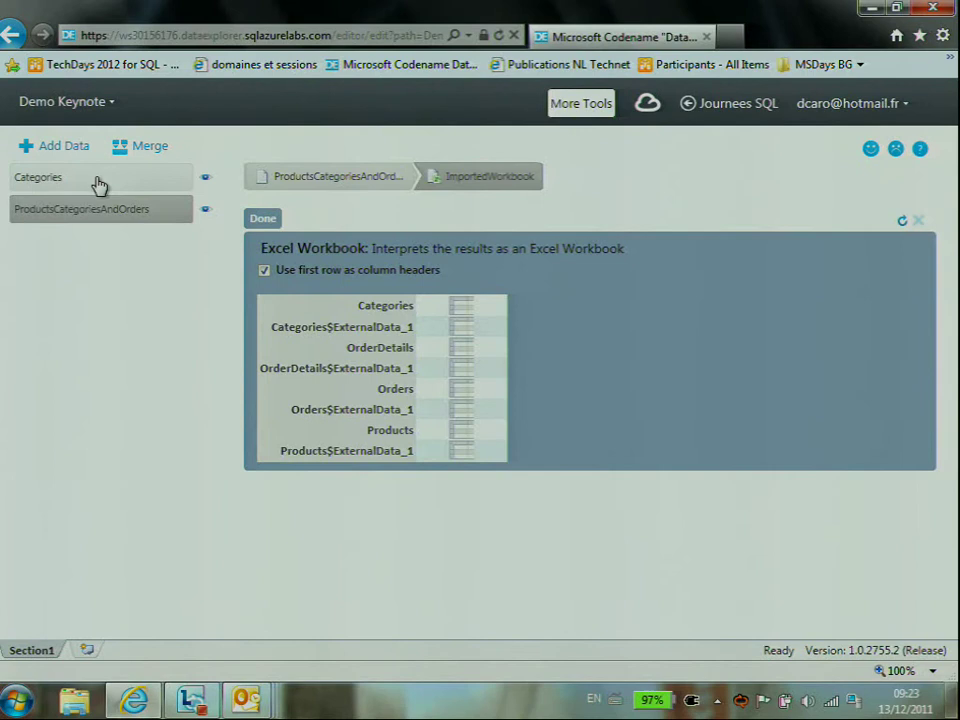
pyautogui.click(190, 355)
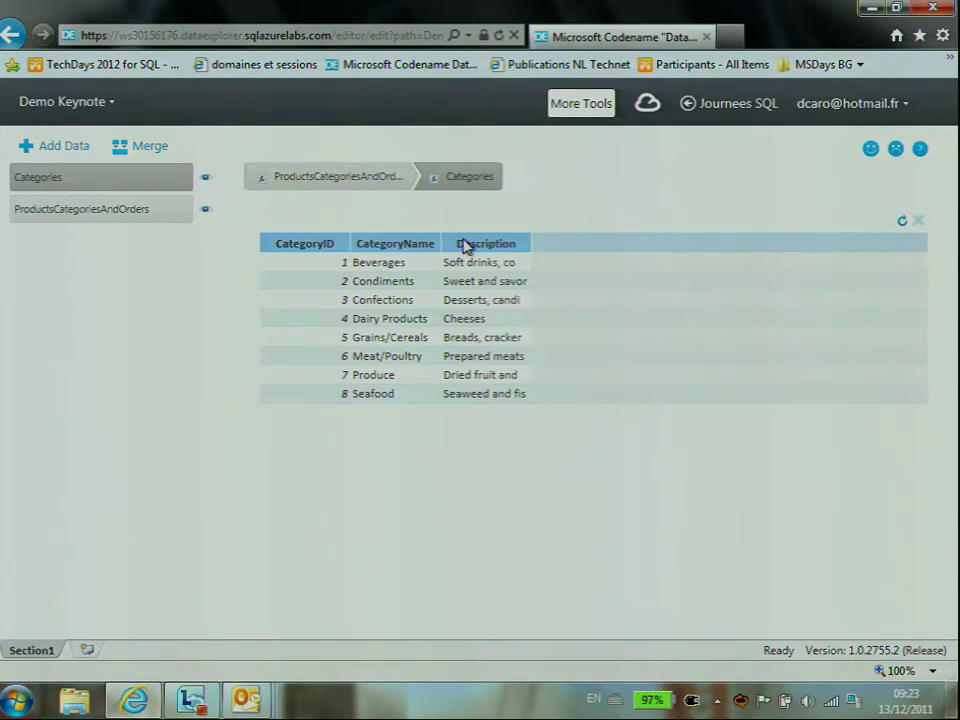
pyautogui.click(39, 254)
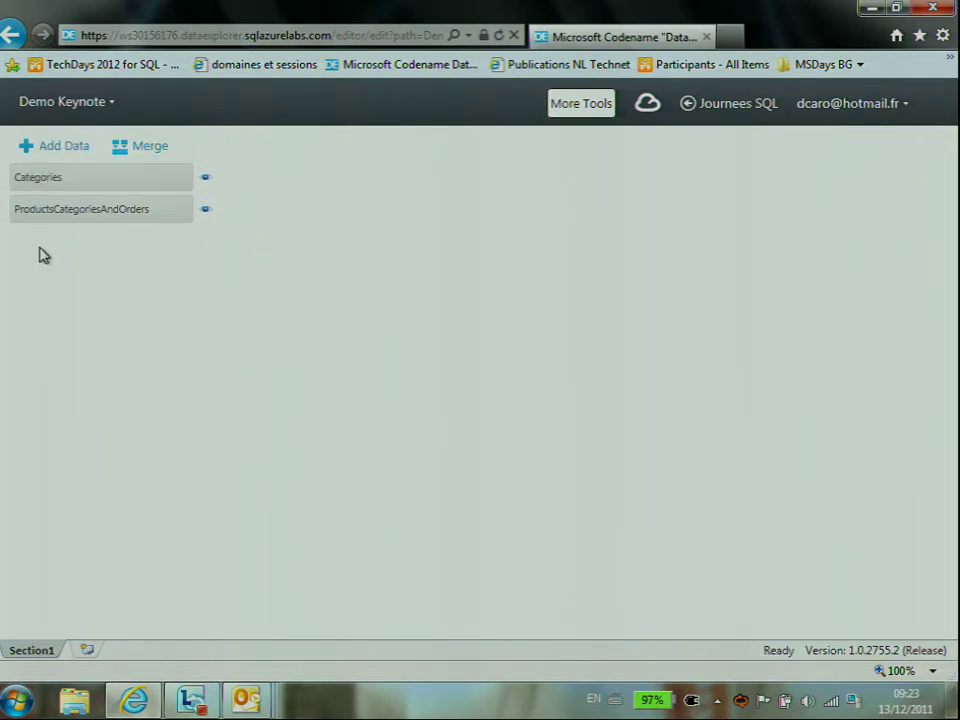
# - Add an Import File resource that loads Suppliers.txt from the Key2 folder as text
pyautogui.click(60, 150)
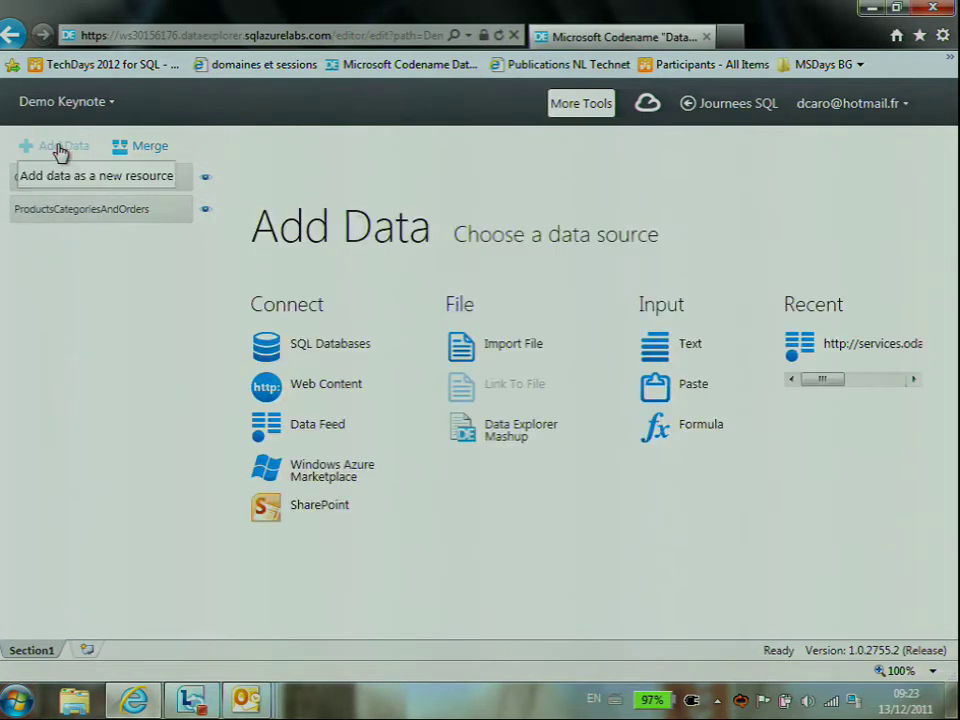
pyautogui.click(514, 346)
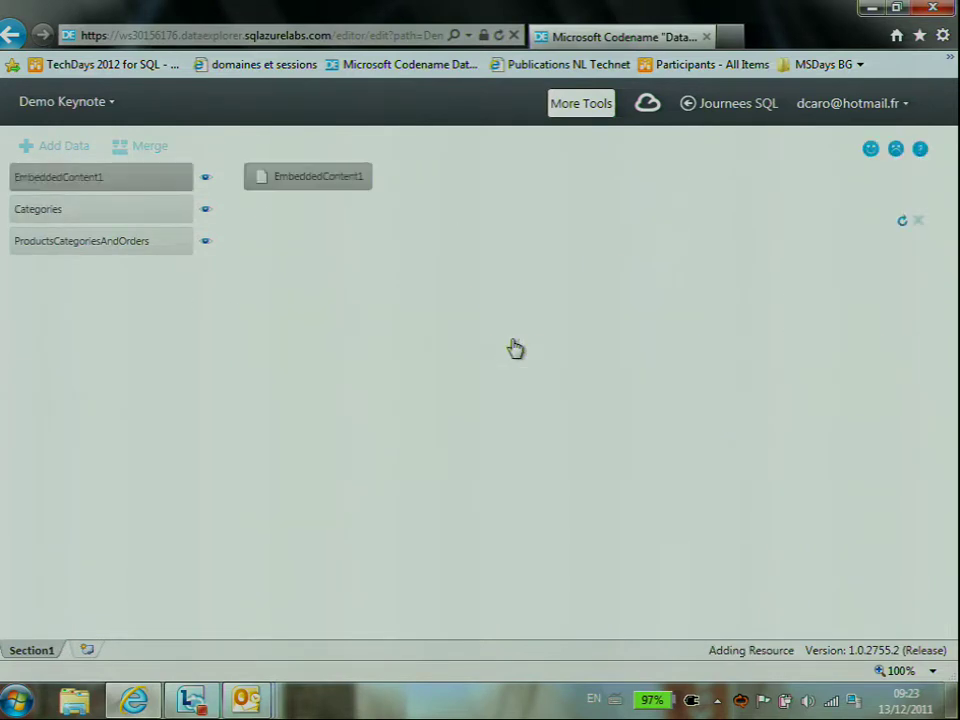
pyautogui.click(298, 272)
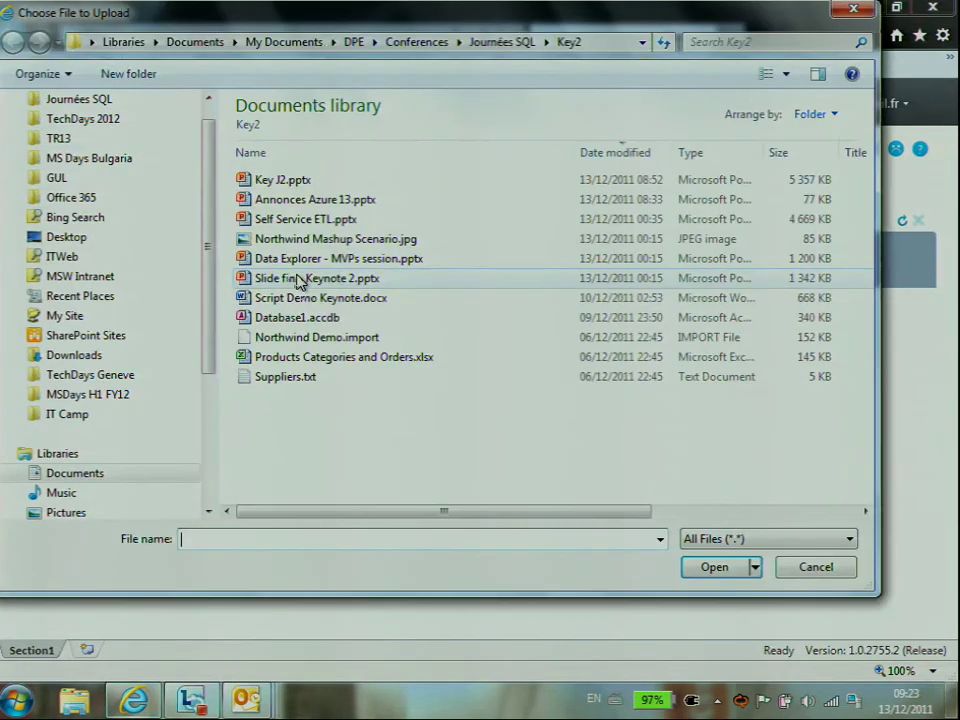
pyautogui.click(283, 383)
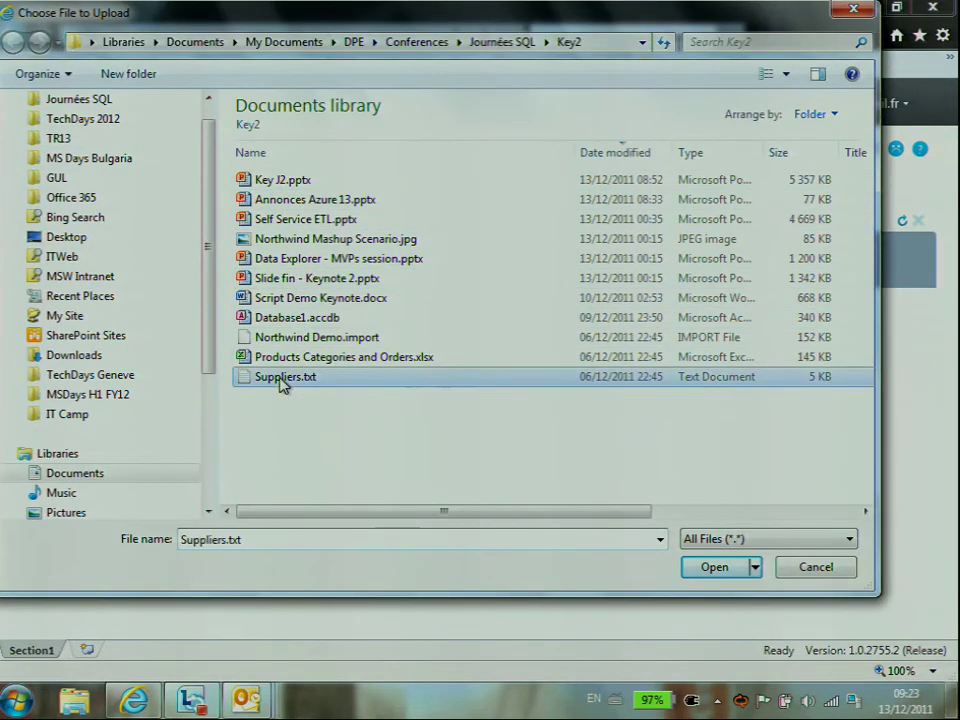
pyautogui.doubleClick(283, 385)
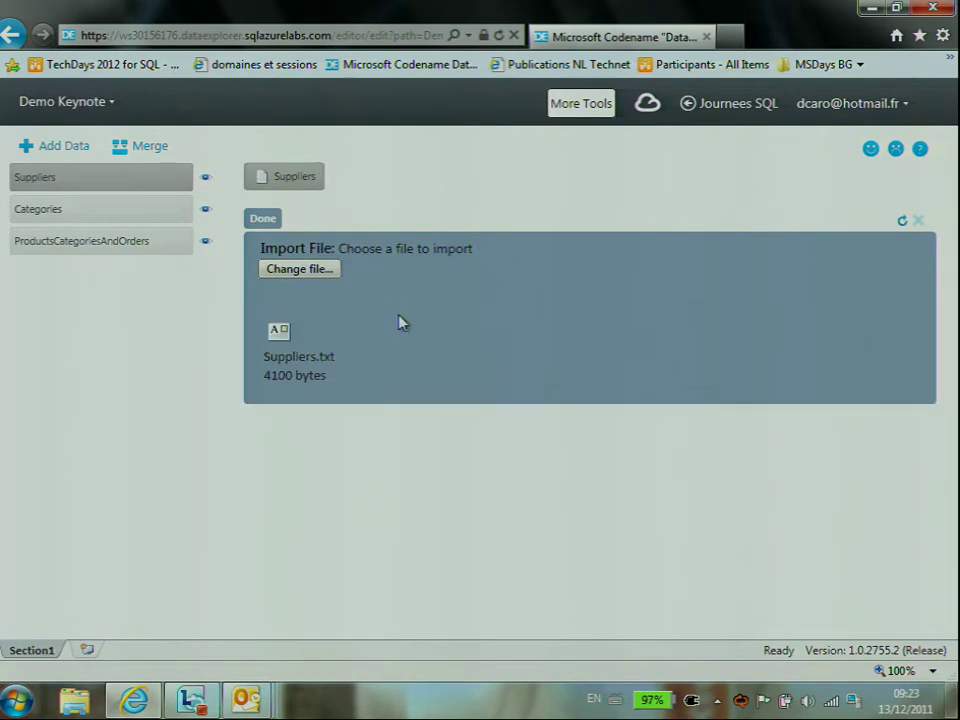
pyautogui.doubleClick(285, 343)
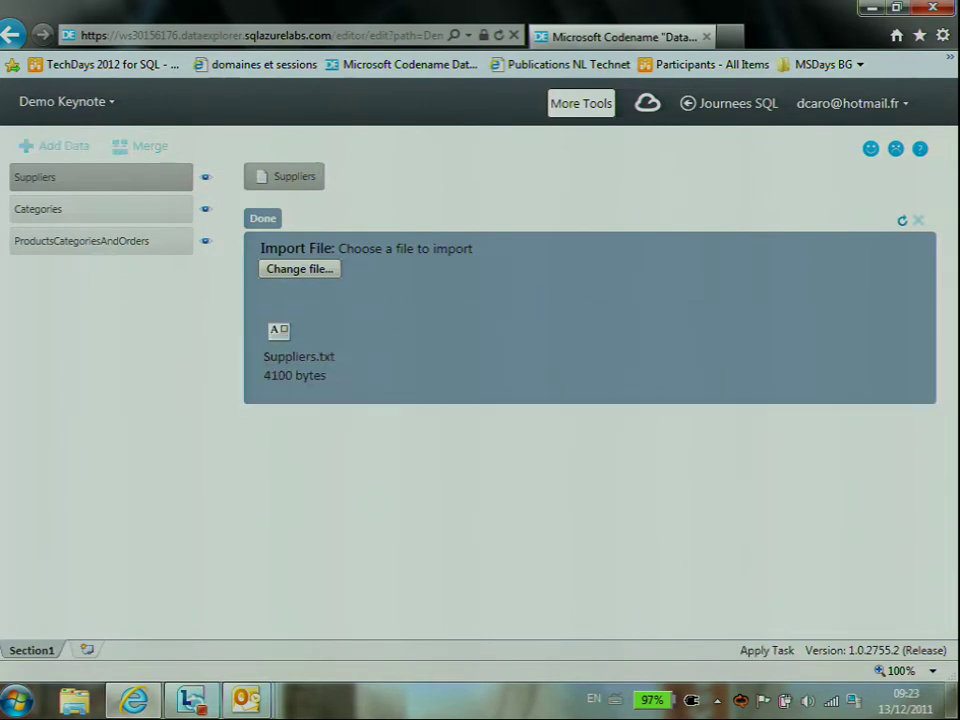
# - Inspect the raw text of Key2\Suppliers.txt in Notepad, then close Notepad
pyautogui.click(75, 700)
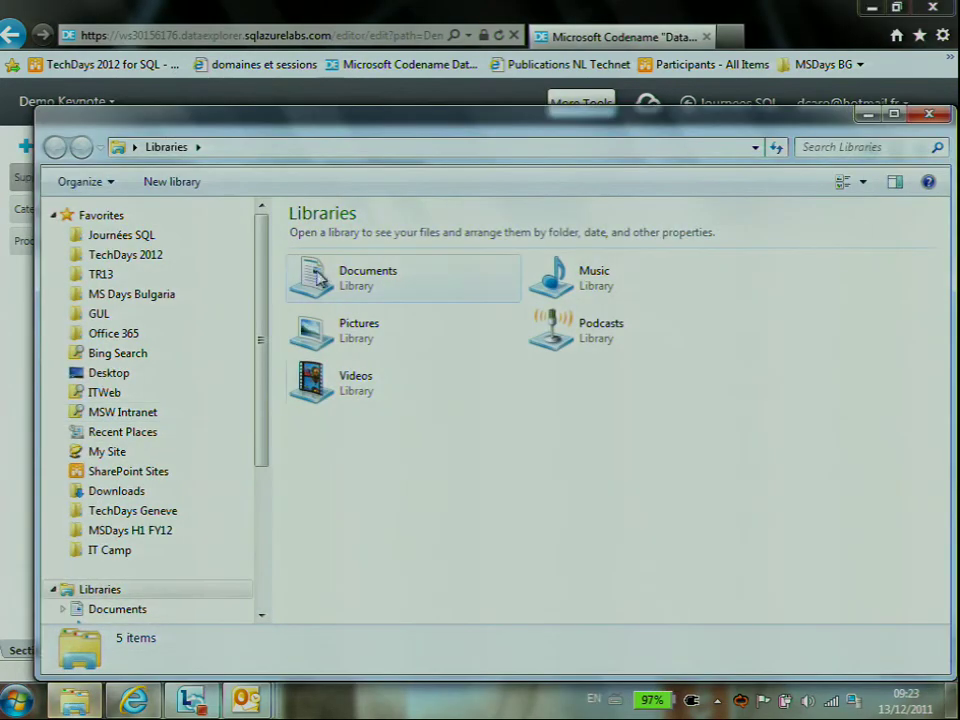
pyautogui.doubleClick(302, 286)
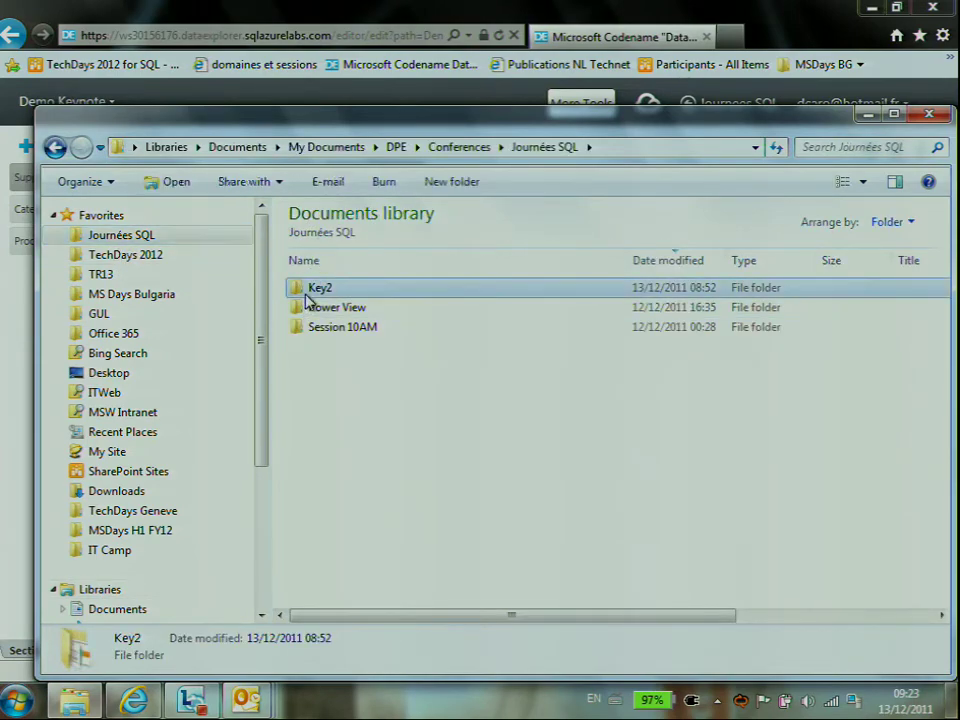
pyautogui.doubleClick(360, 490)
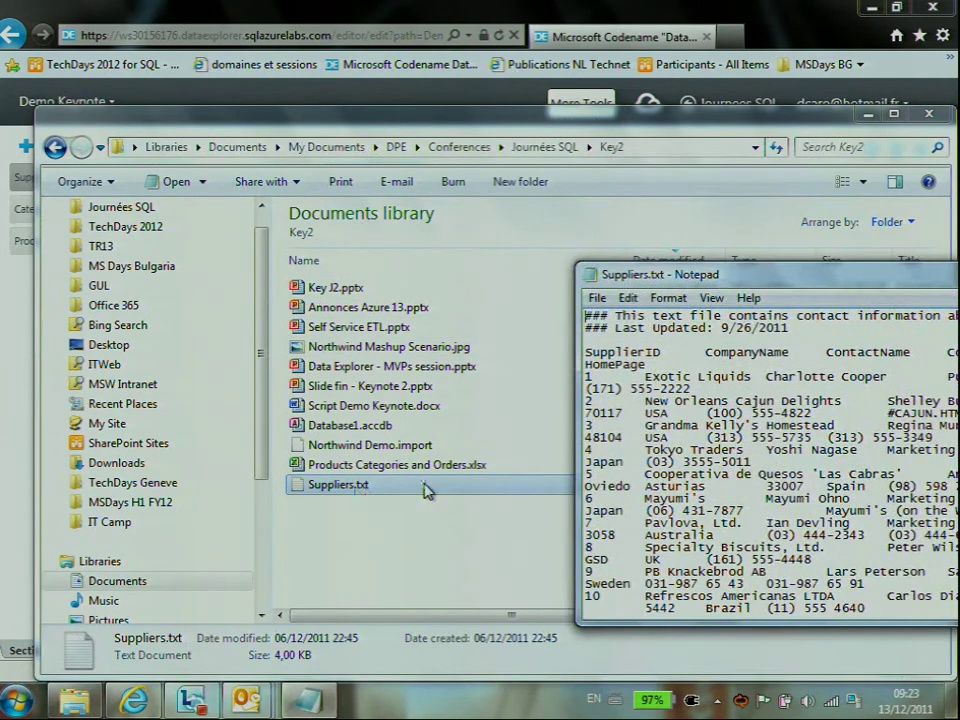
pyautogui.moveTo(868, 276); pyautogui.dragTo(326, 170)
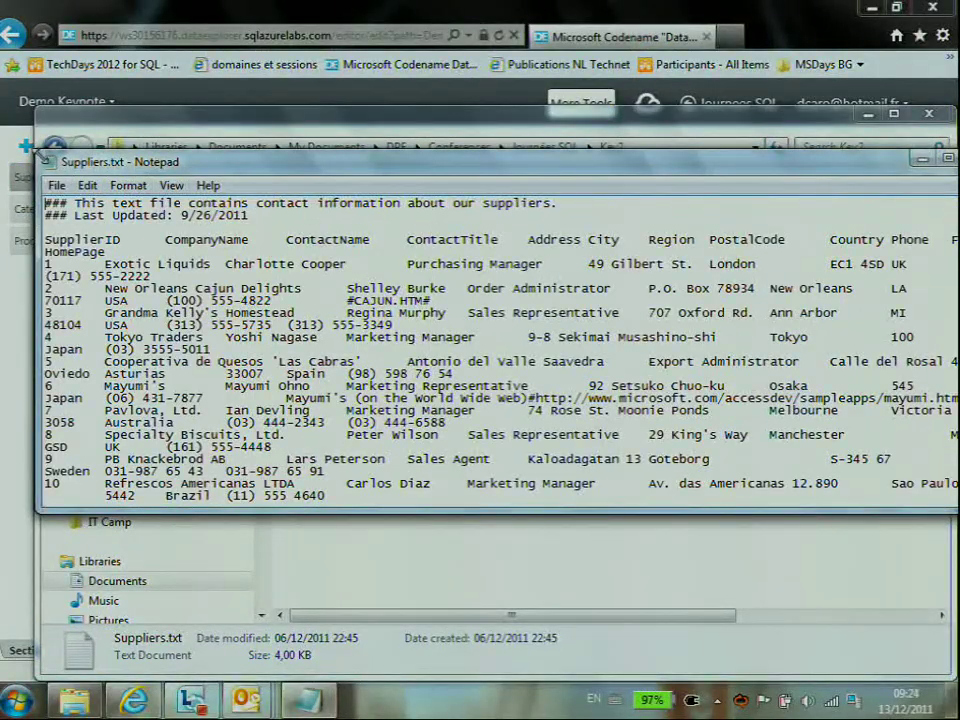
pyautogui.hotkey('alt', 'F4')
pyautogui.hotkey('alt', 'F4')
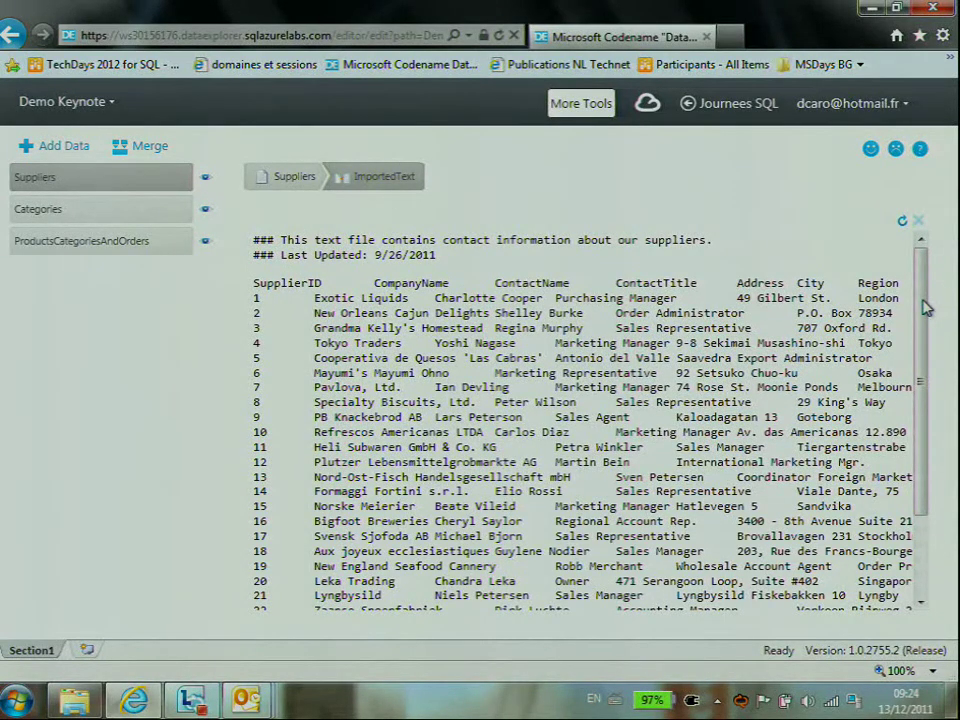
# - Convert the Suppliers text to a table using Tab delimiter, skipping 3 lines and keeping headers
pyautogui.click(581, 103)
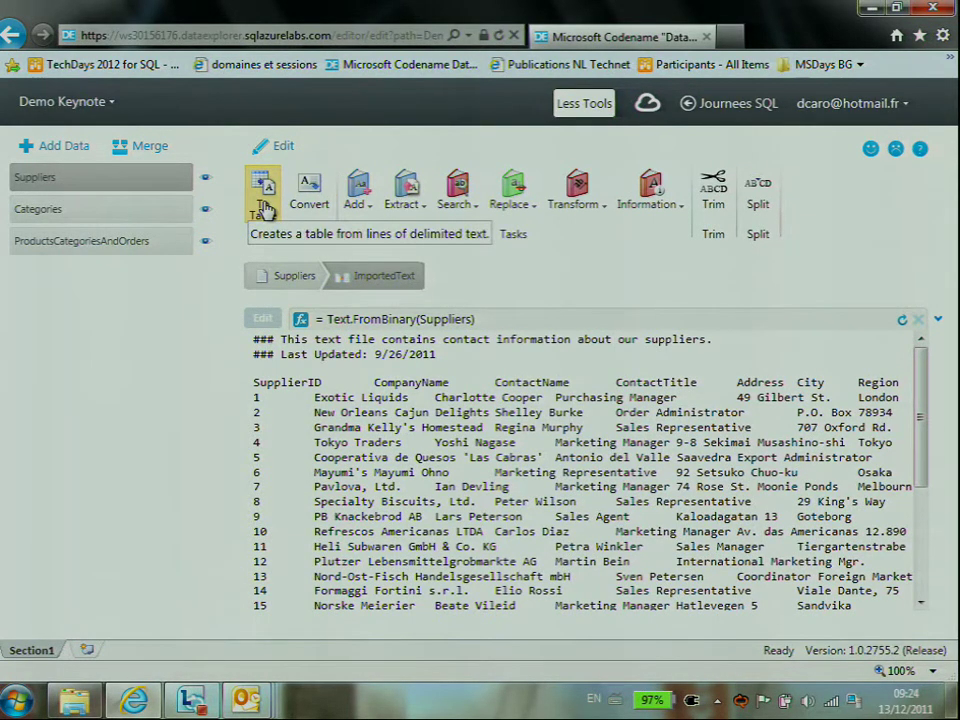
pyautogui.click(264, 200)
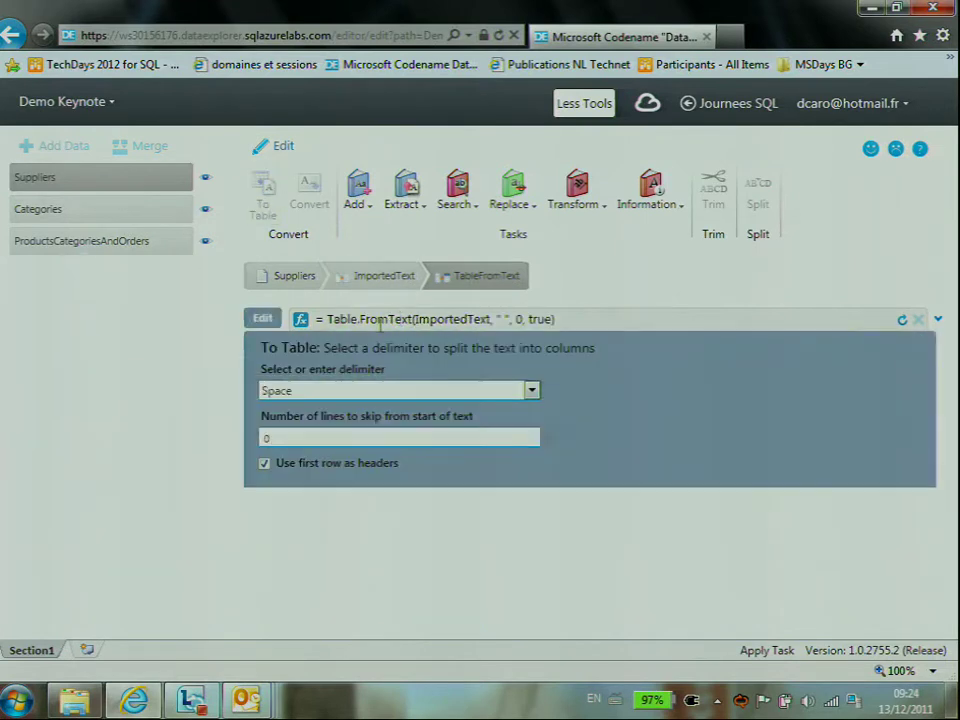
pyautogui.click(310, 400)
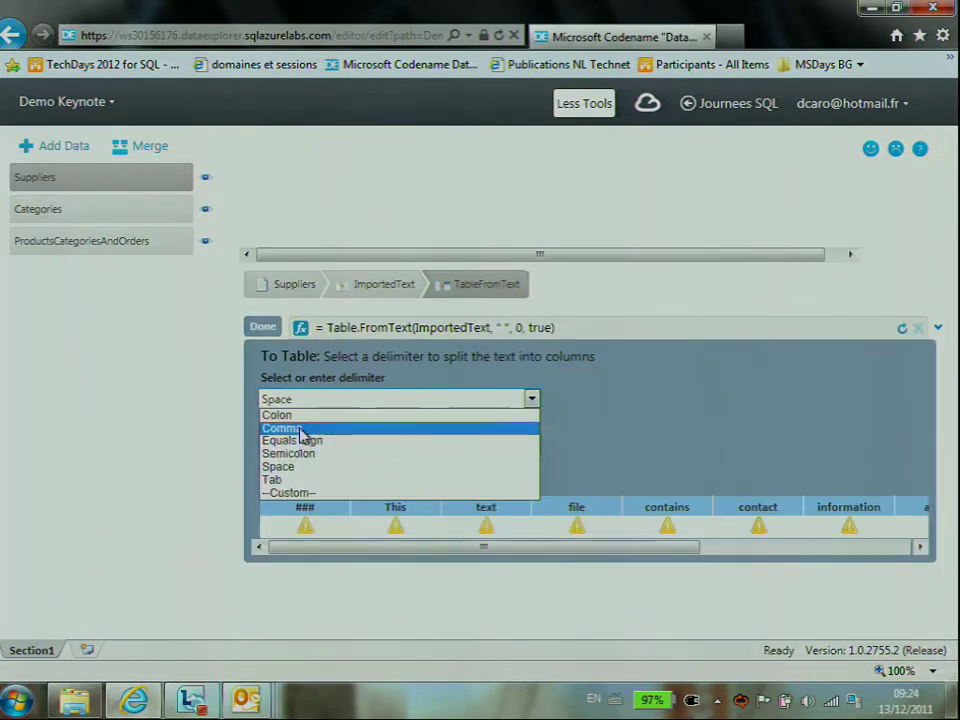
pyautogui.click(294, 481)
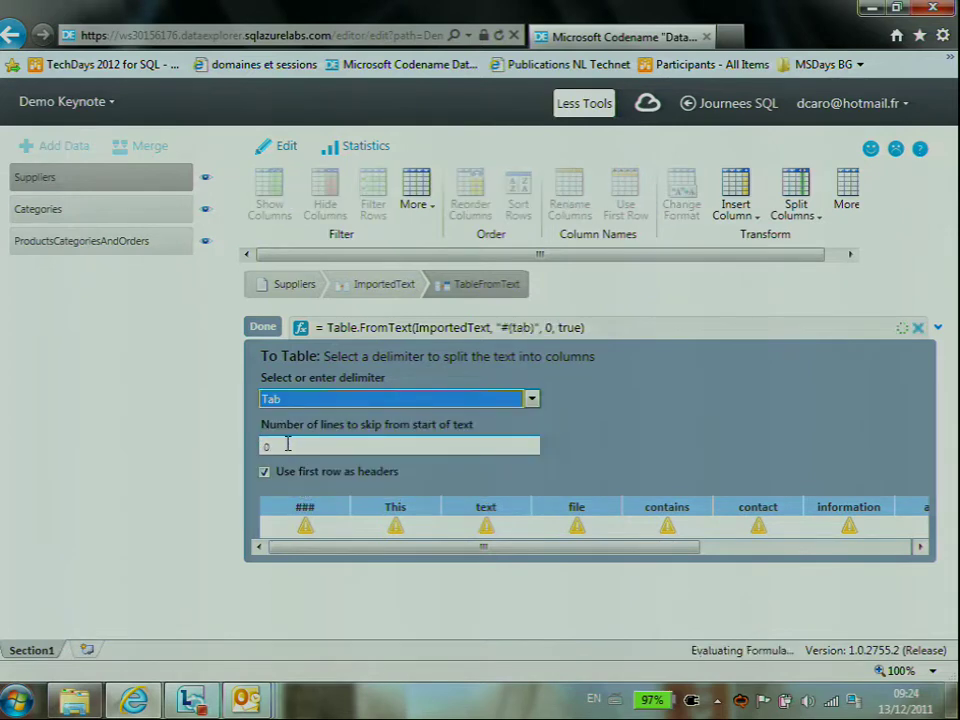
pyautogui.write('3')
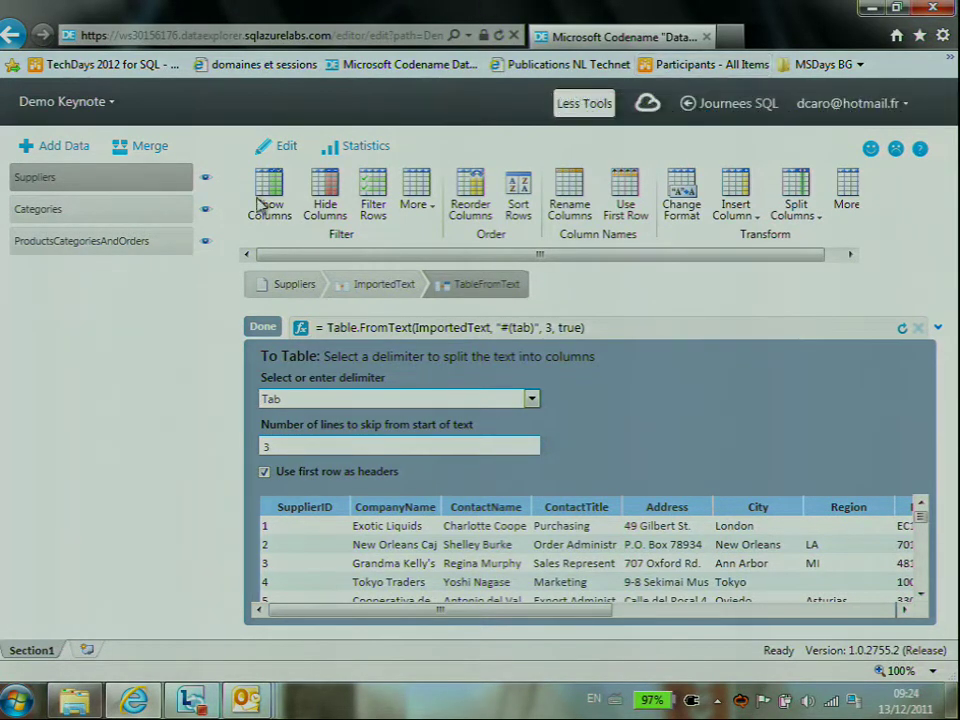
pyautogui.click(262, 328)
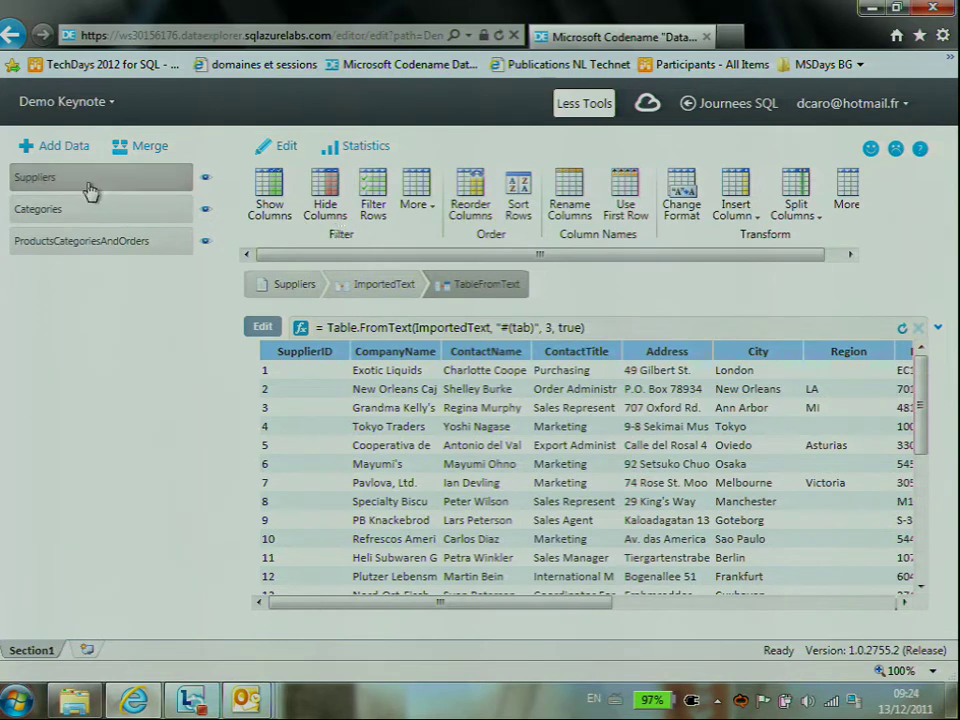
pyautogui.click(90, 190)
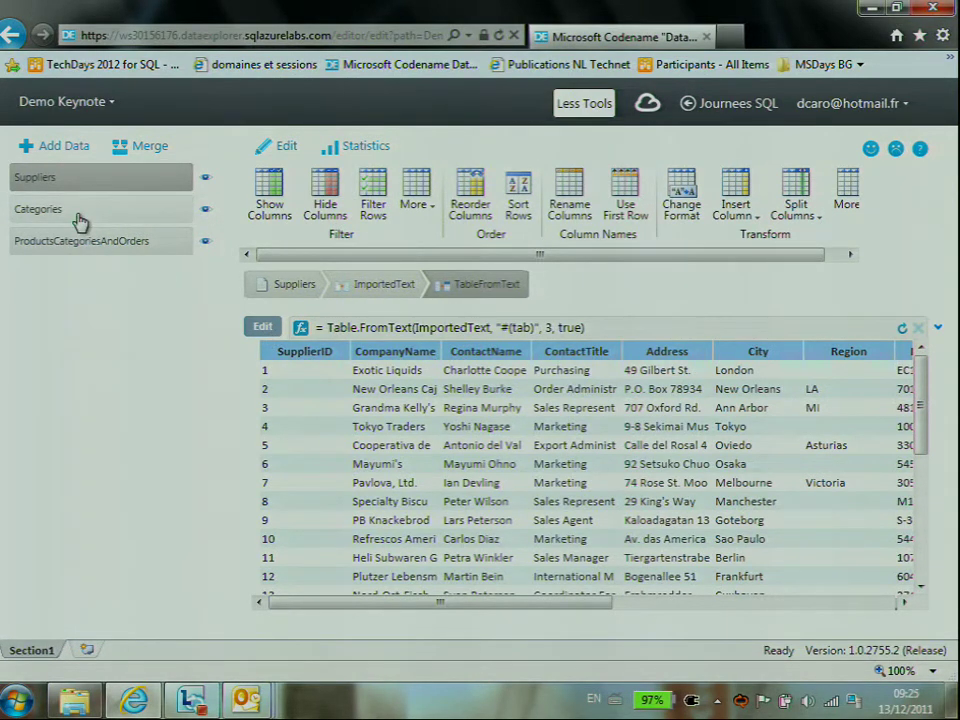
pyautogui.click(58, 148)
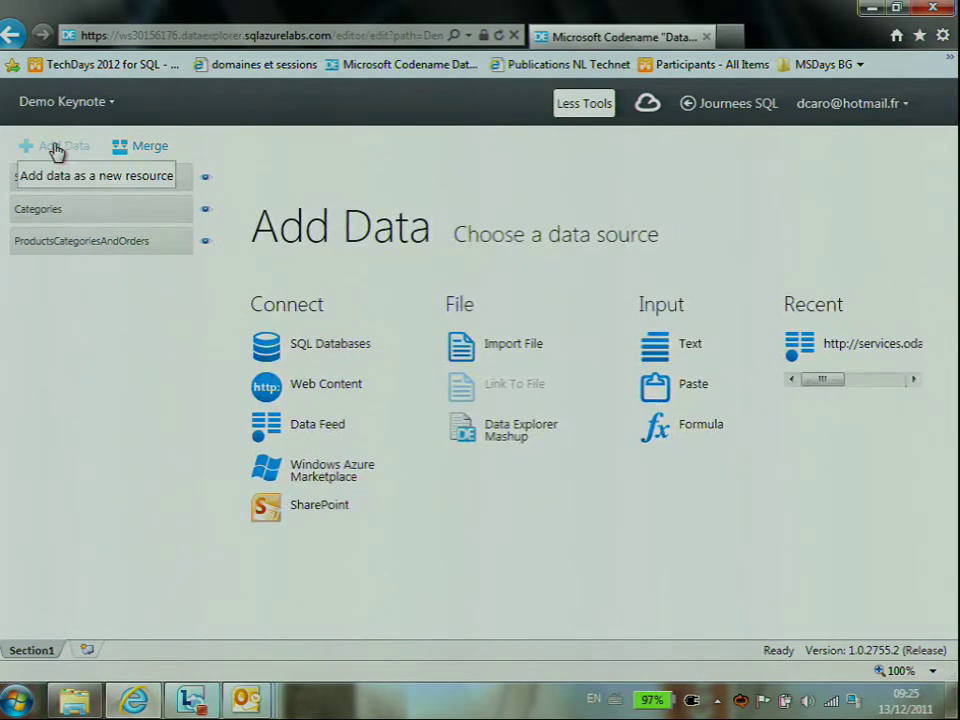
# - Add a SQL Databases source pointing to server efwz51r10l.database.windows.net
pyautogui.click(338, 348)
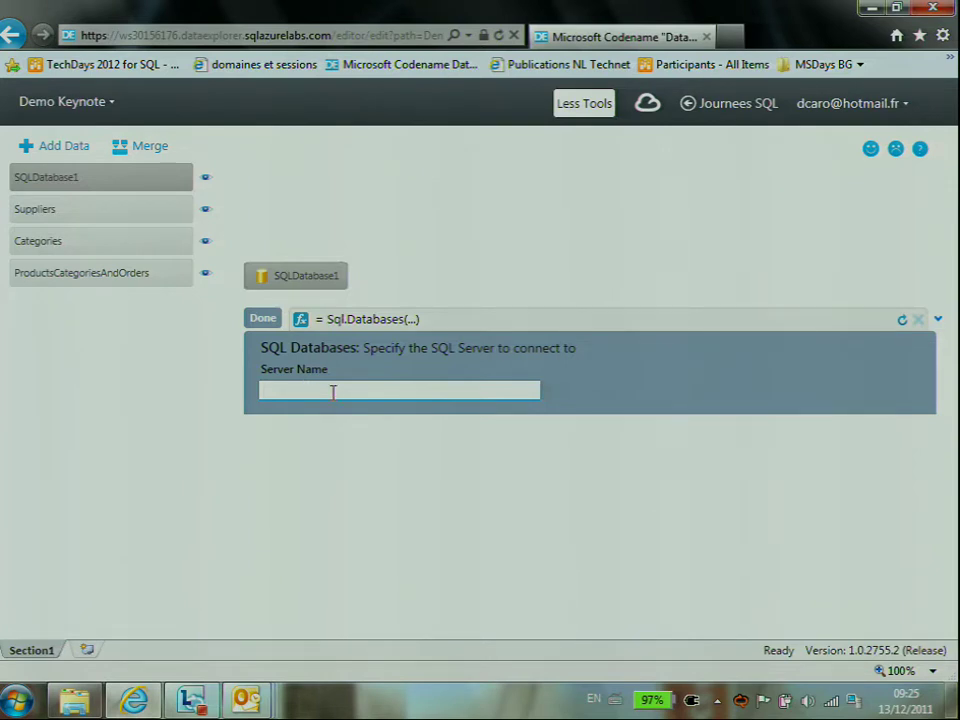
pyautogui.write('efwz51r10l.database.win')
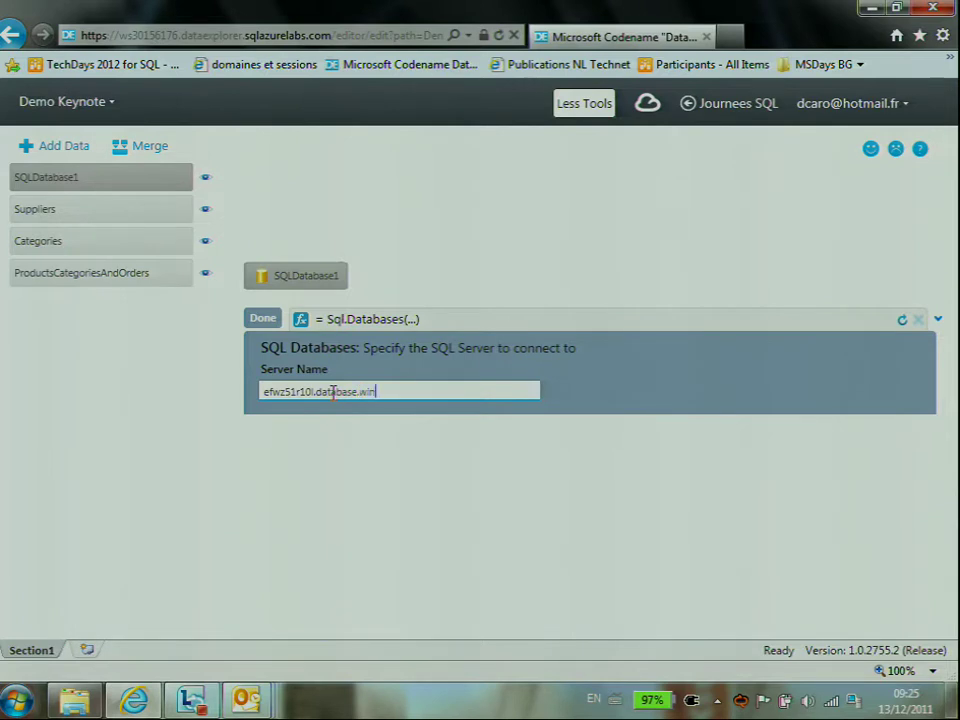
pyautogui.write('dows')
pyautogui.write('.net')
pyautogui.click(265, 319)
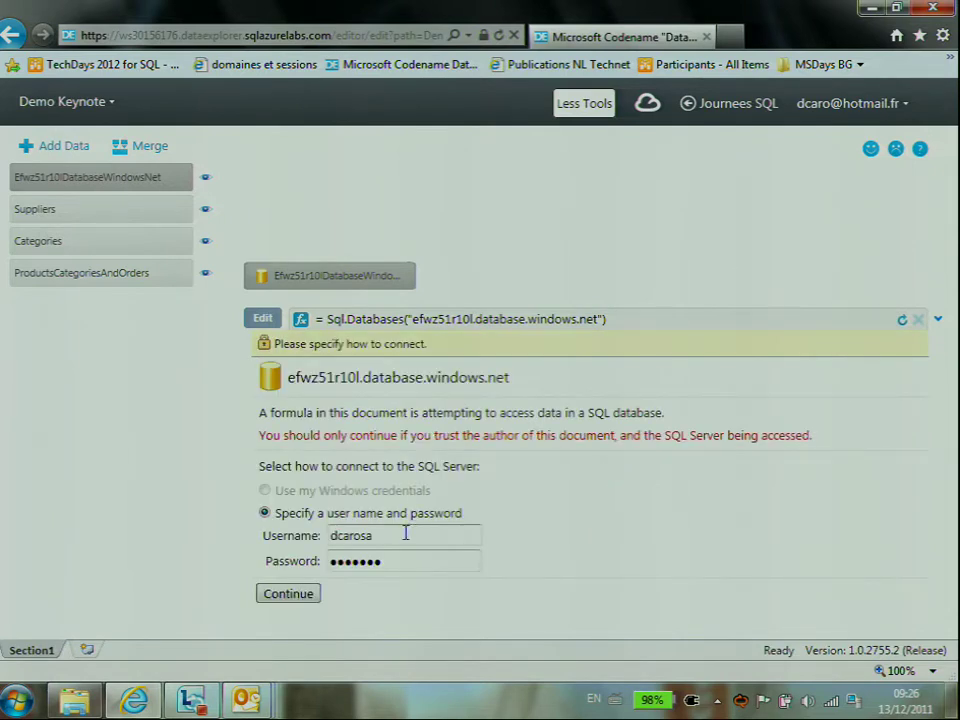
# - Connect, then add the NorthWind-AZ Products table as a new resource and preview it
pyautogui.click(285, 596)
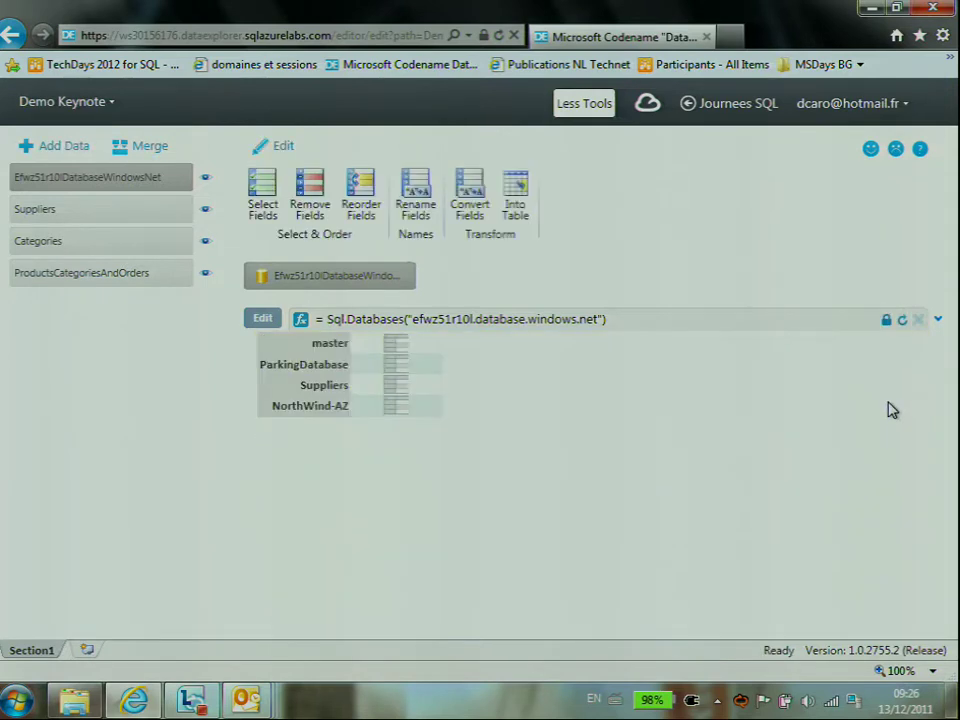
pyautogui.click(400, 412)
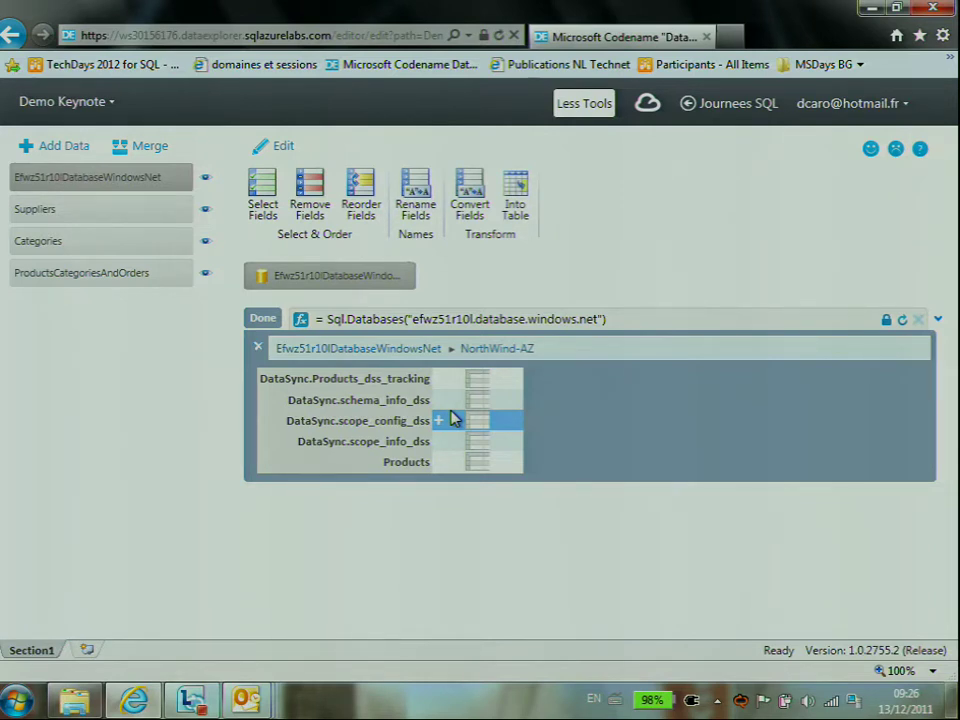
pyautogui.click(439, 464)
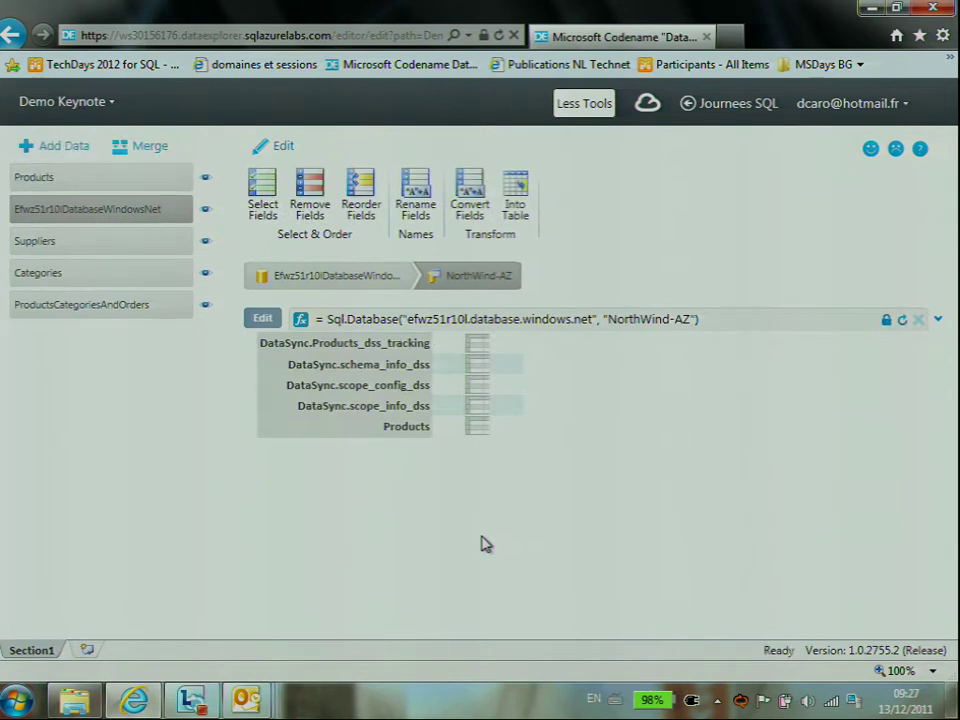
pyautogui.click(105, 180)
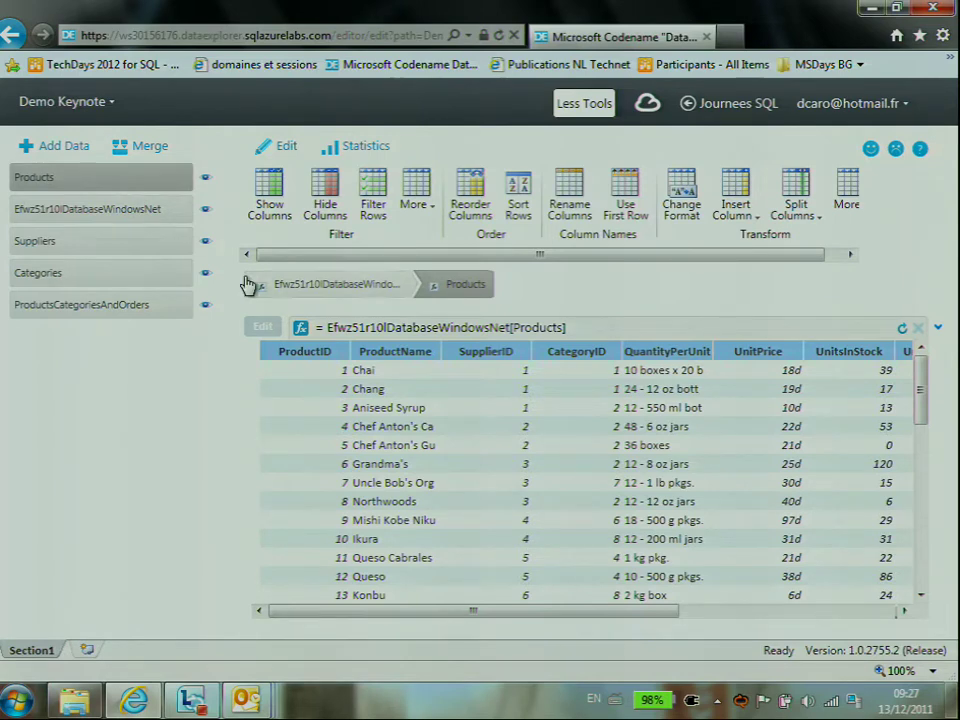
# - With Show Columns, keep only ProductID, ProductName, SupplierID and CategoryID in Products
pyautogui.moveTo(512, 616); pyautogui.dragTo(465, 613)
pyautogui.click(425, 558)
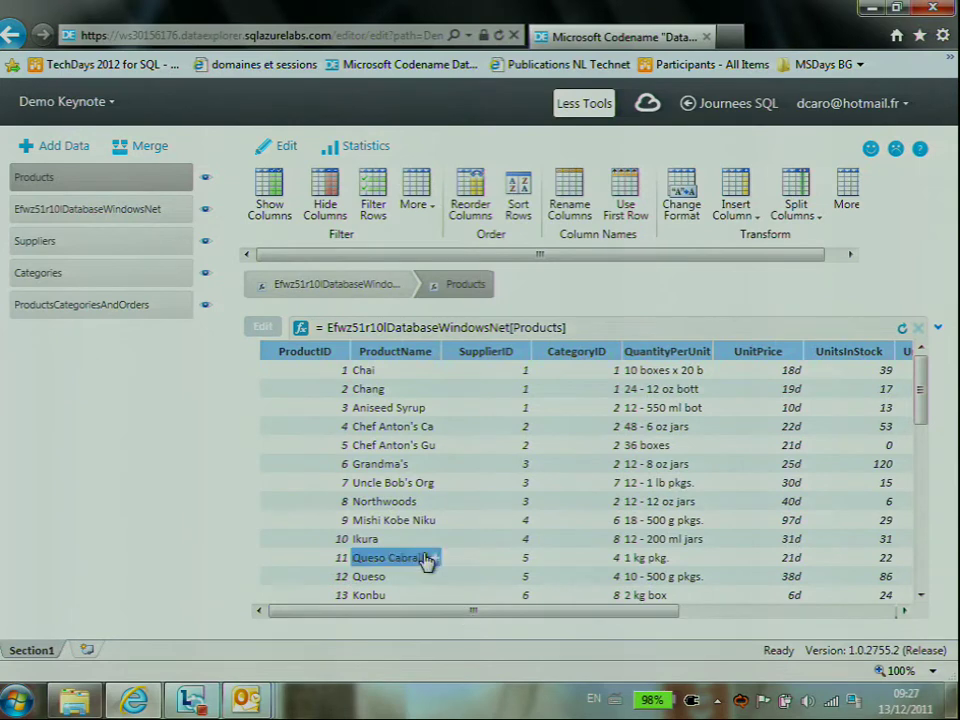
pyautogui.click(266, 205)
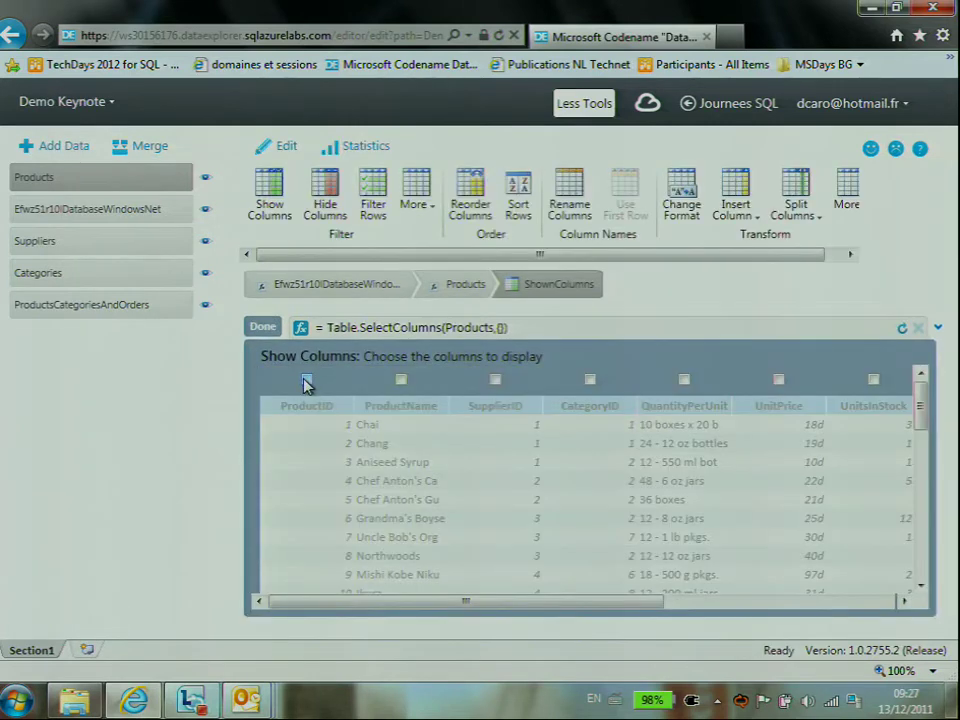
pyautogui.click(494, 380)
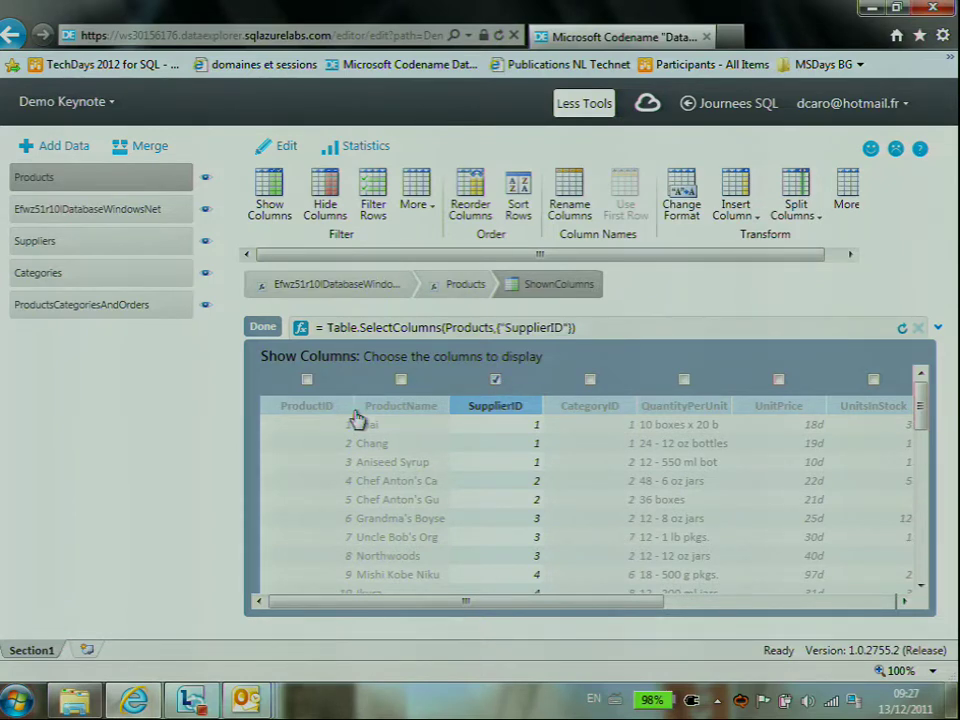
pyautogui.click(307, 381)
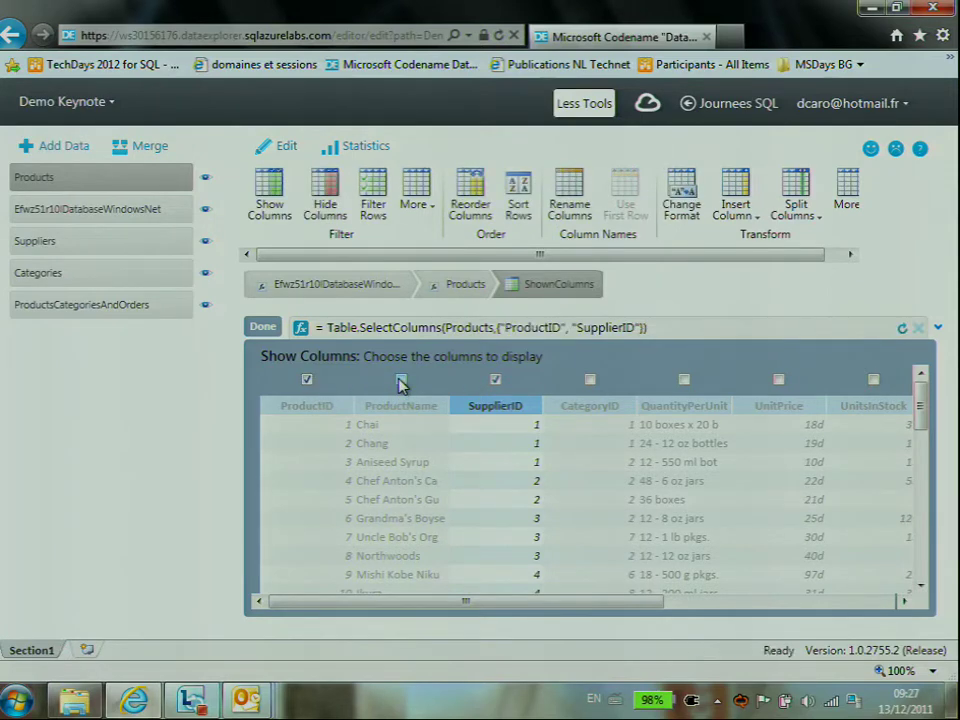
pyautogui.click(400, 381)
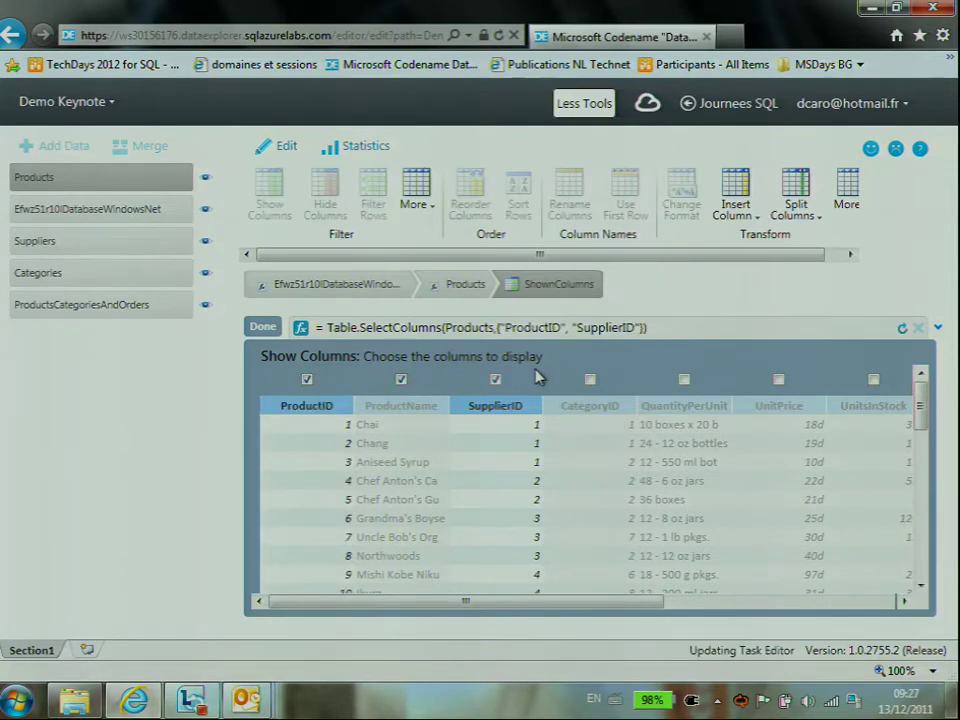
pyautogui.click(590, 381)
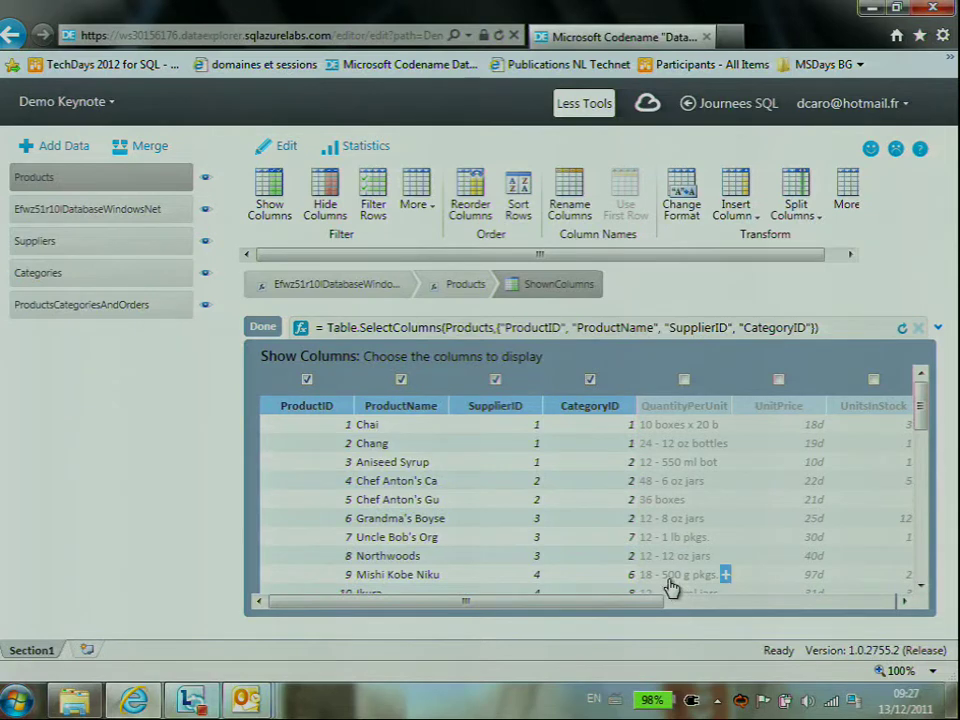
pyautogui.moveTo(602, 604); pyautogui.dragTo(467, 590)
pyautogui.click(262, 327)
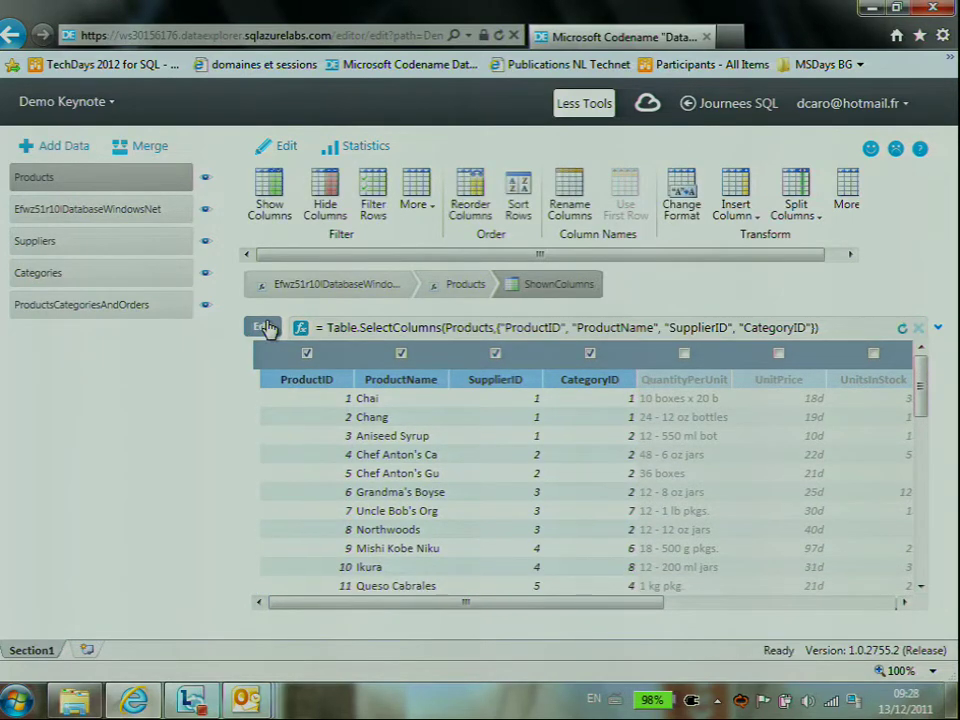
# - Trim Suppliers to SupplierID, CompanyName and ContactName, then view the Categories table
pyautogui.click(88, 250)
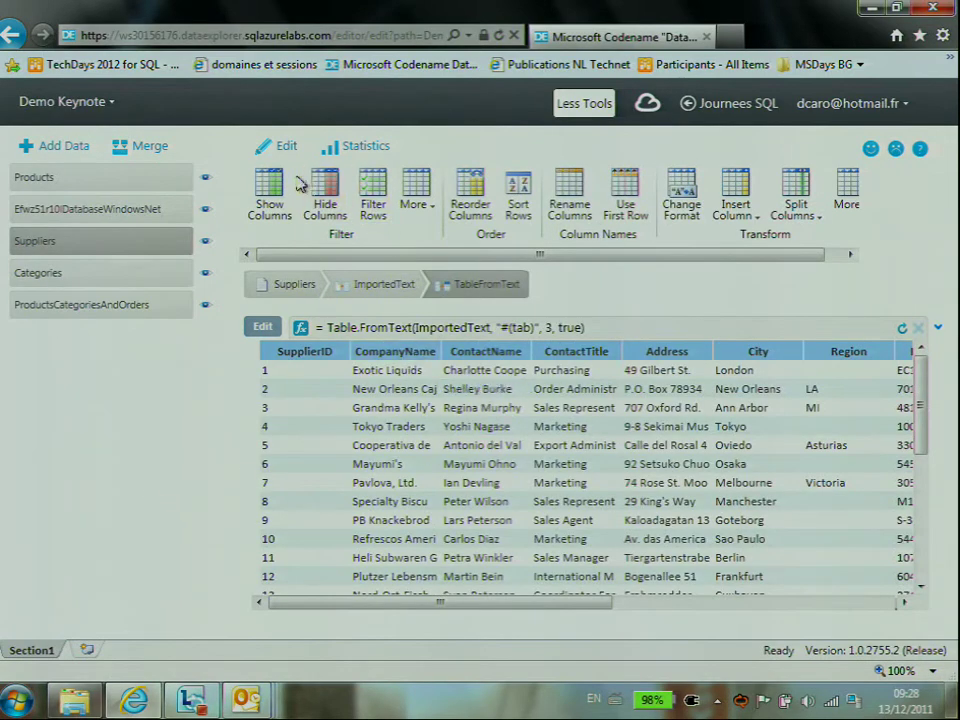
pyautogui.click(275, 193)
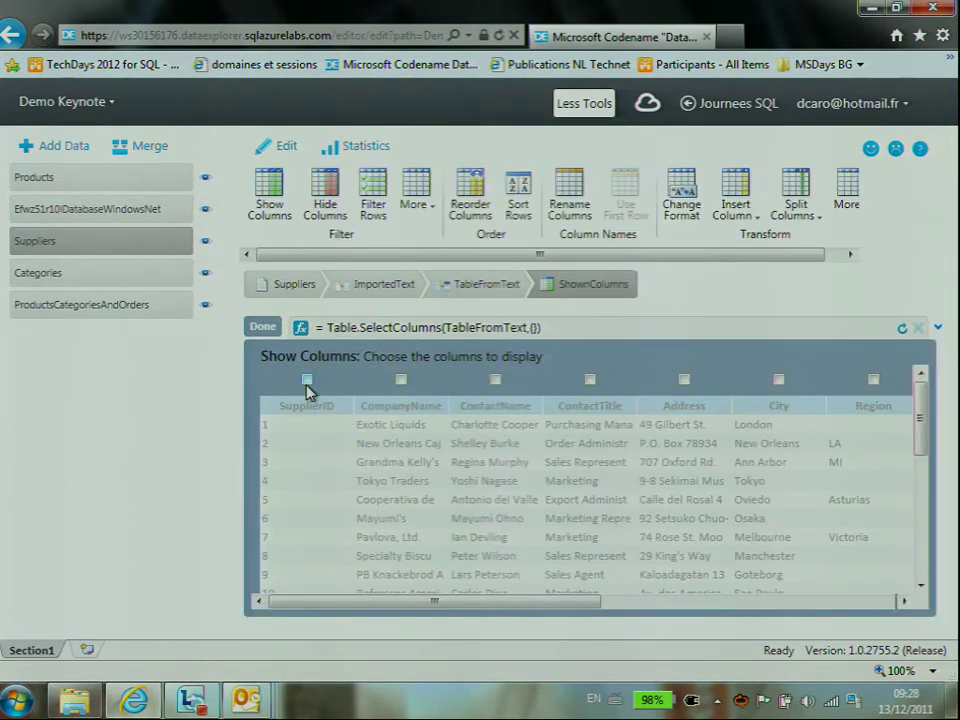
pyautogui.click(307, 379)
pyautogui.click(400, 380)
pyautogui.click(495, 380)
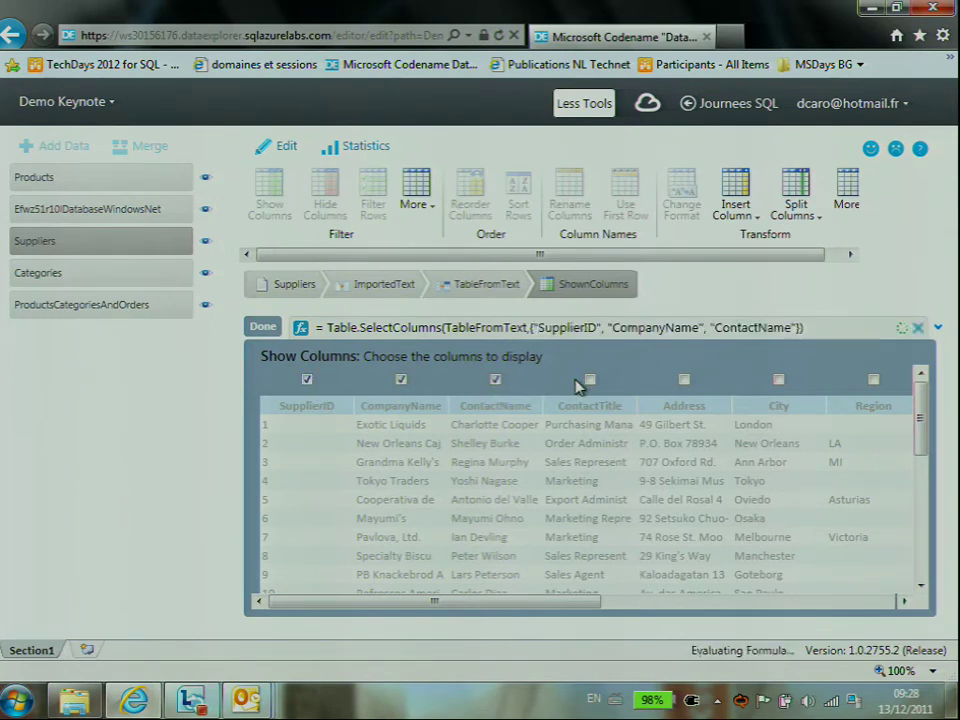
pyautogui.click(263, 331)
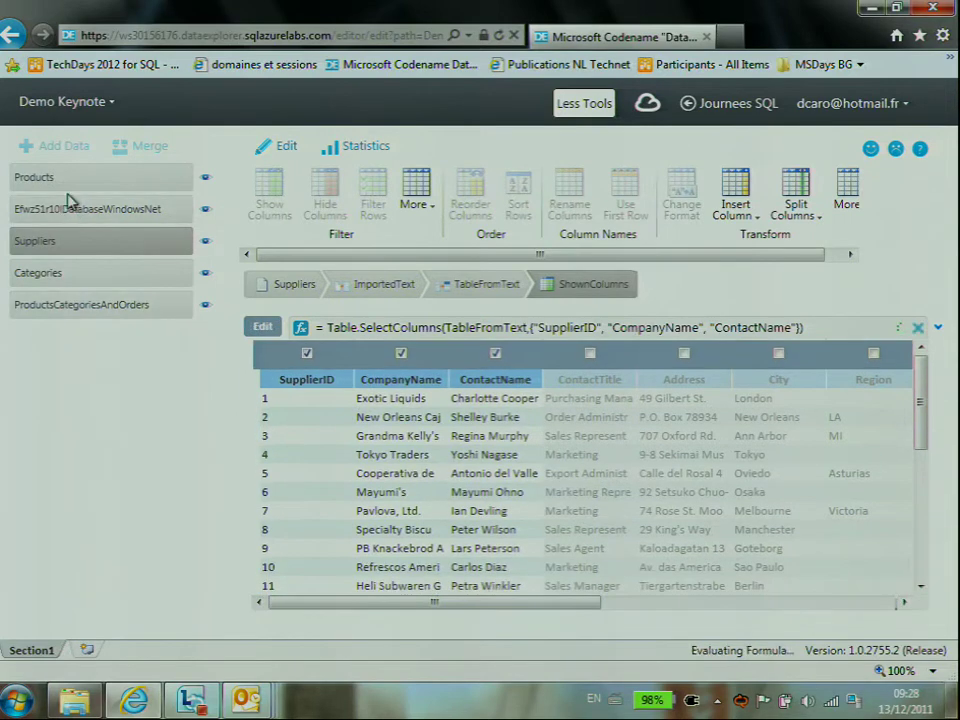
pyautogui.click(40, 273)
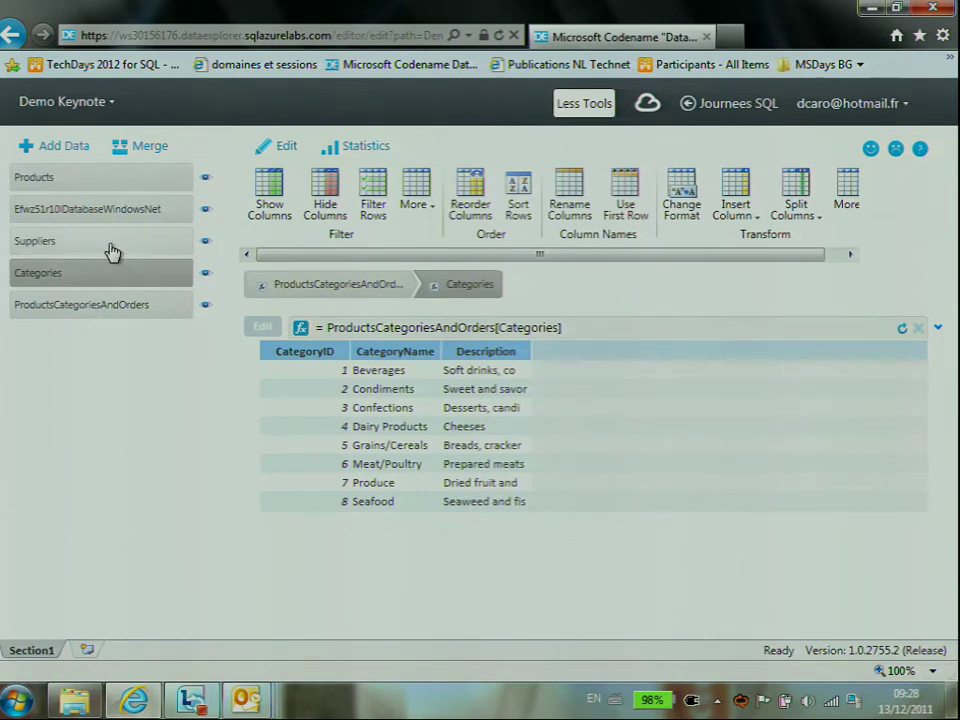
# - Select the Products query and insert a new lookup column
pyautogui.click(111, 251)
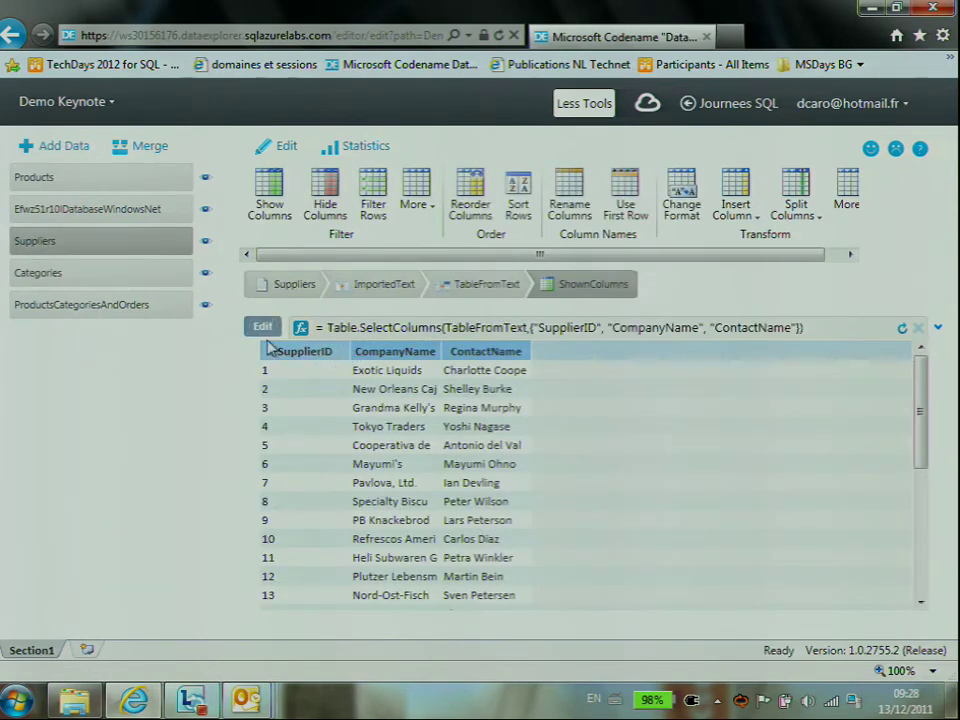
pyautogui.click(71, 186)
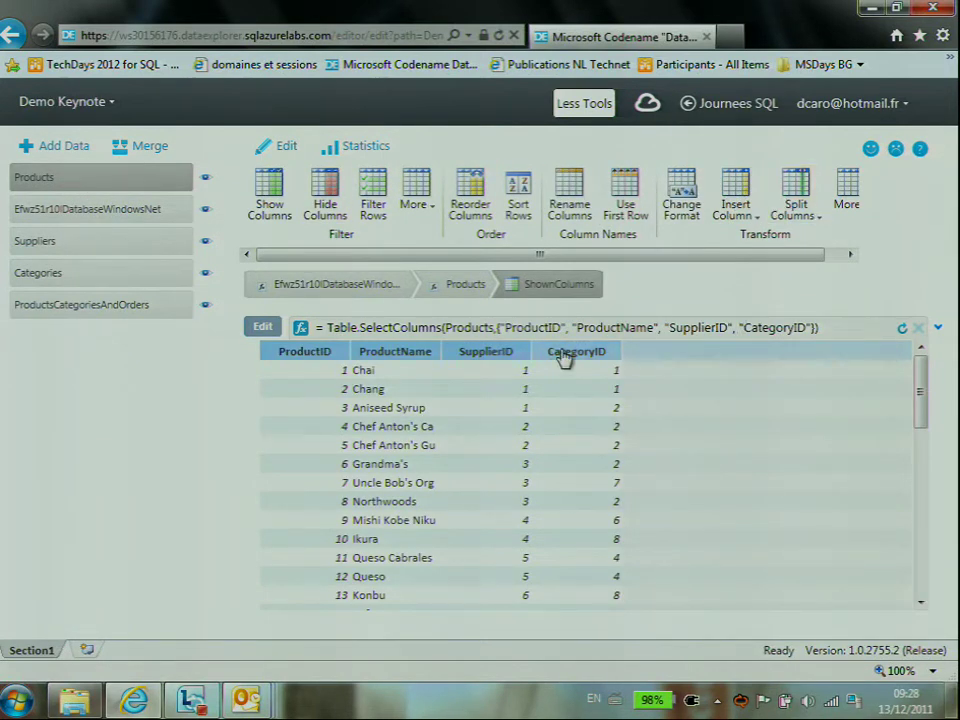
pyautogui.click(733, 213)
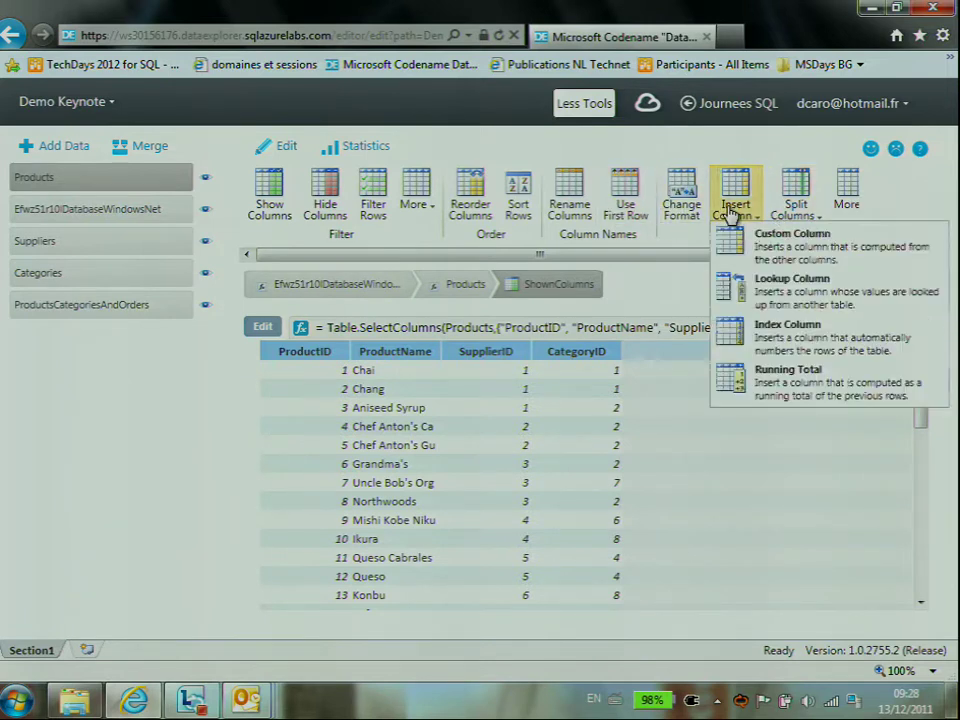
pyautogui.click(762, 293)
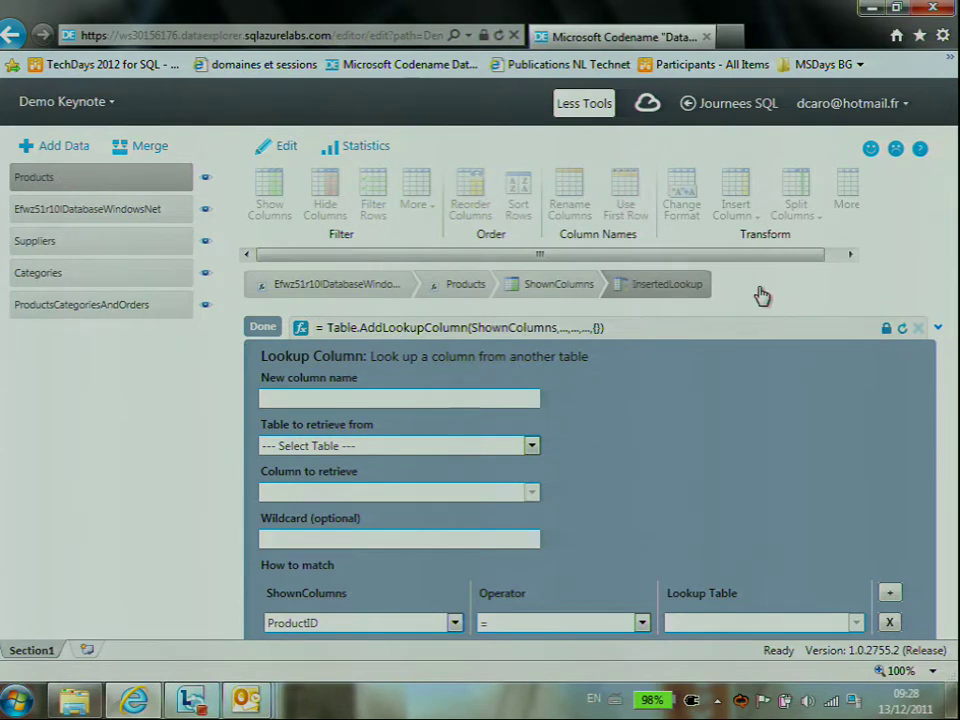
# - Name the lookup column CategoryName, retrieving Categories' CategoryName matched on CategoryID
pyautogui.click(456, 397)
pyautogui.write('CategoryName')
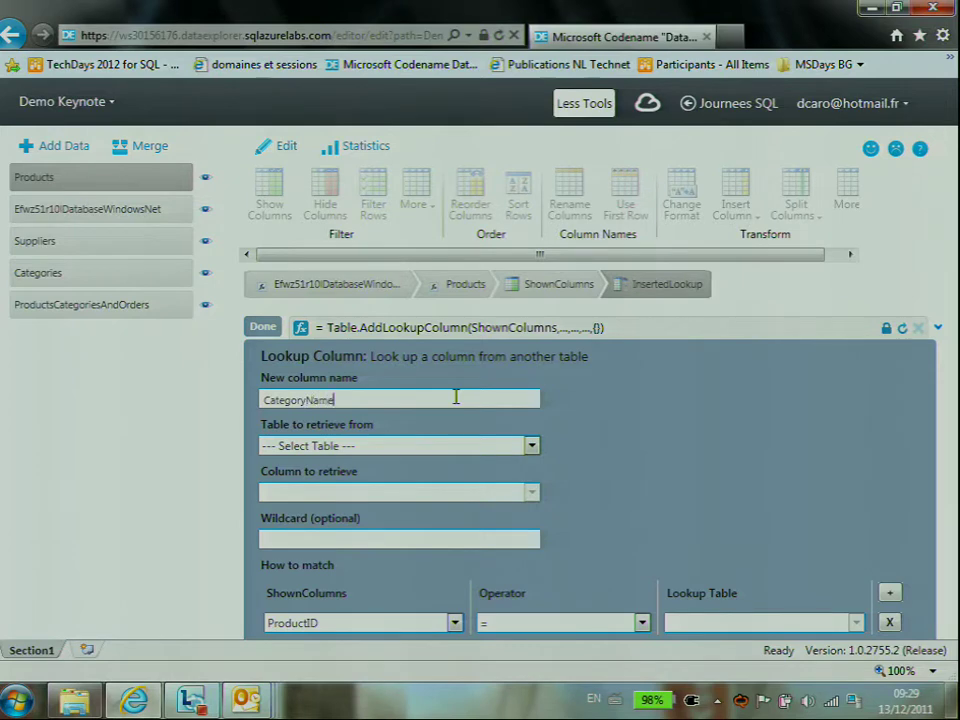
pyautogui.click(386, 450)
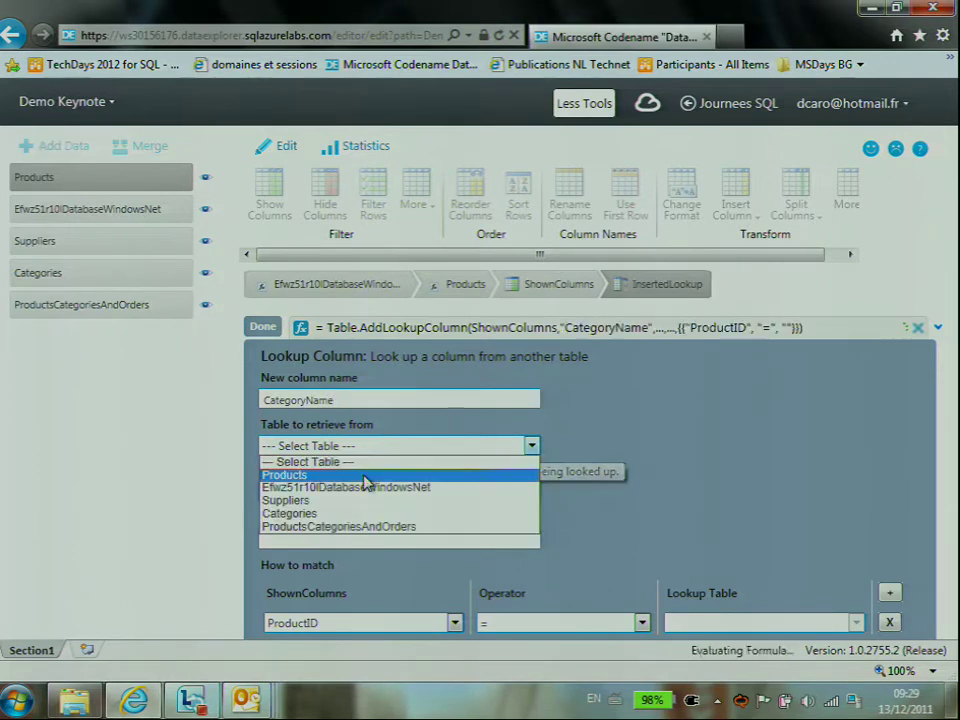
pyautogui.click(346, 519)
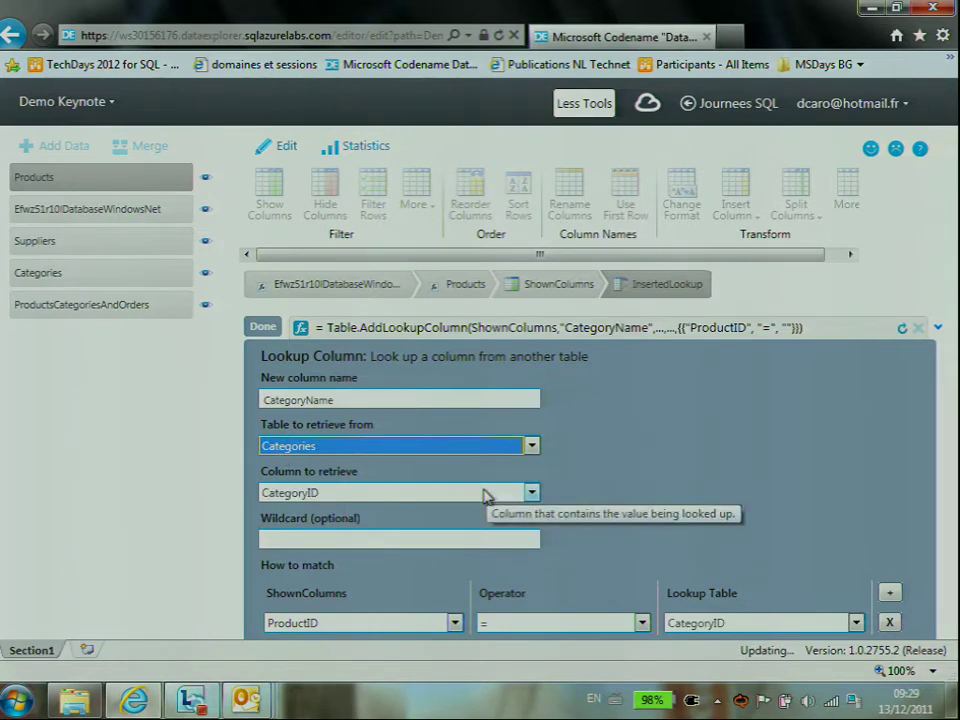
pyautogui.click(484, 496)
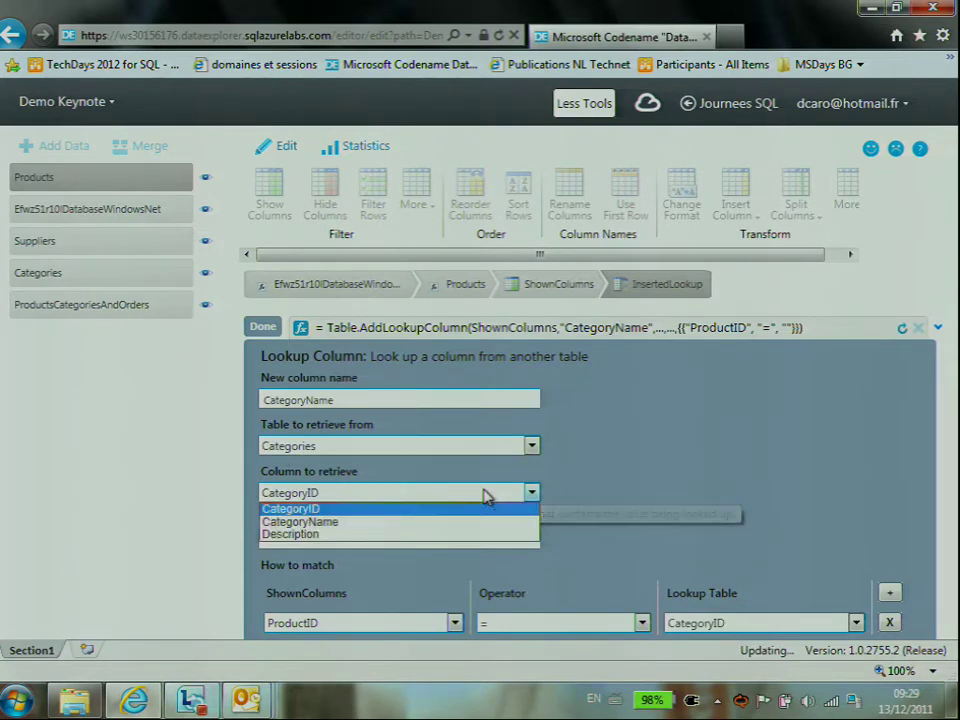
pyautogui.click(320, 519)
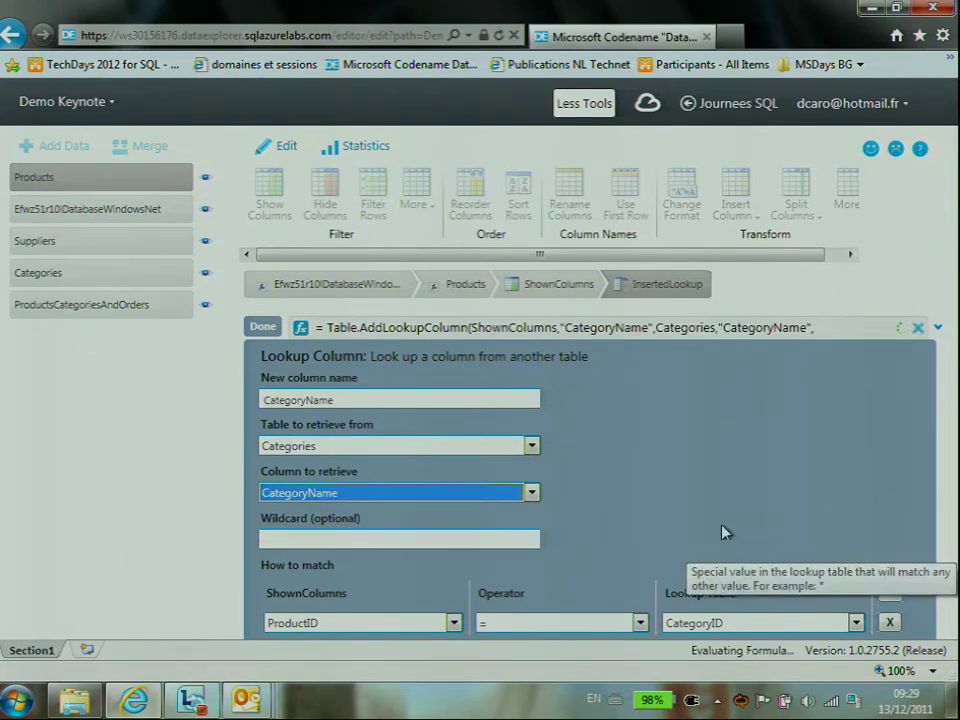
pyautogui.click(453, 623)
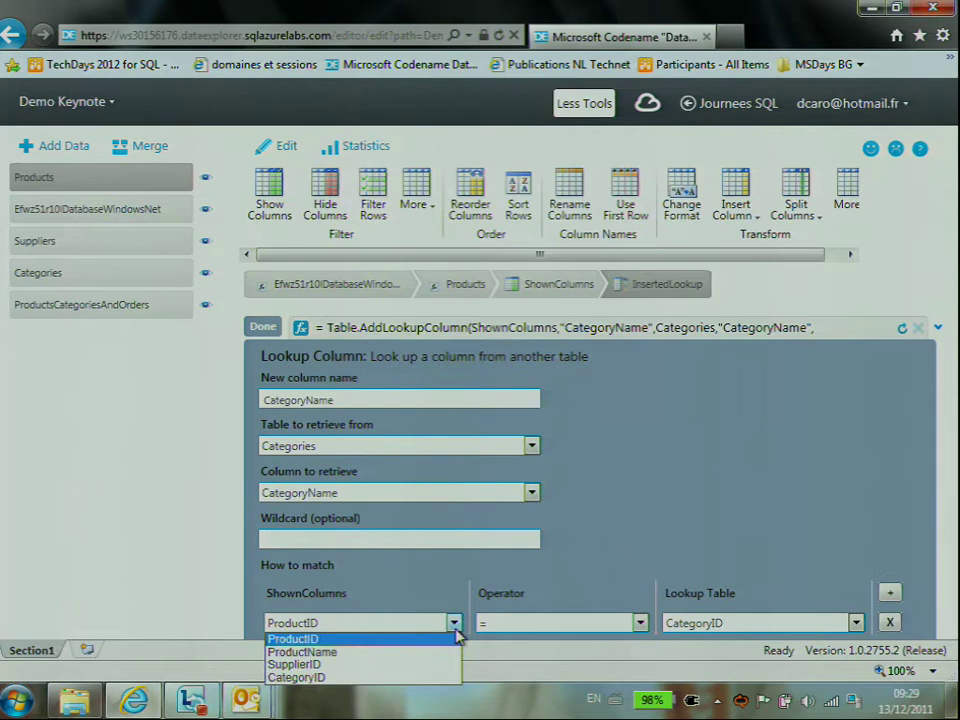
pyautogui.click(349, 678)
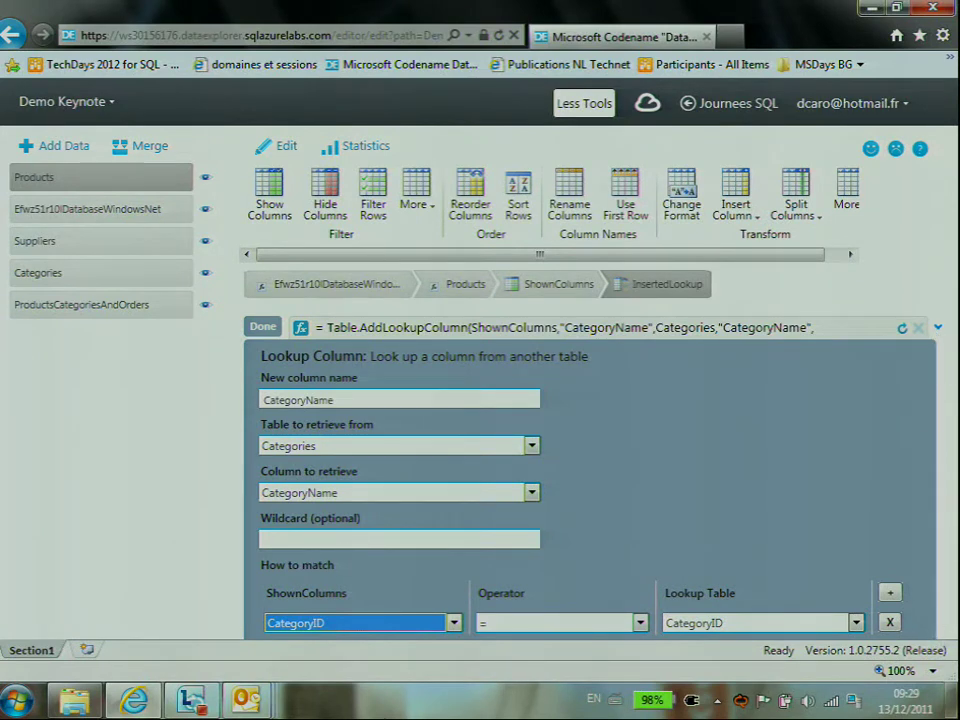
pyautogui.doubleClick(169, 388)
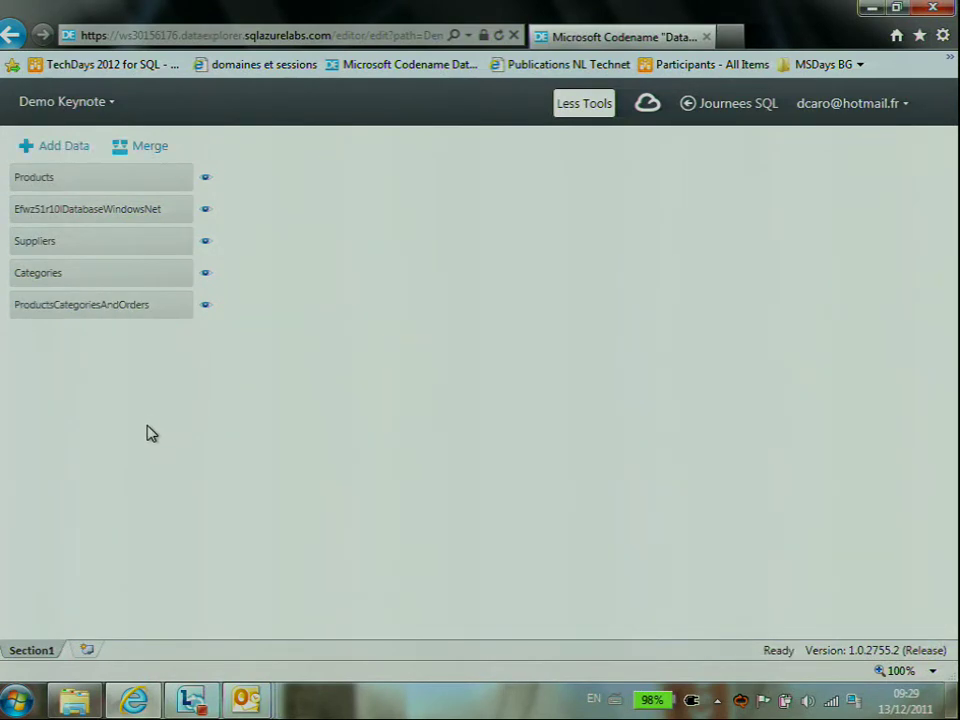
# - Hide the CategoryID column in the Products query
pyautogui.click(79, 180)
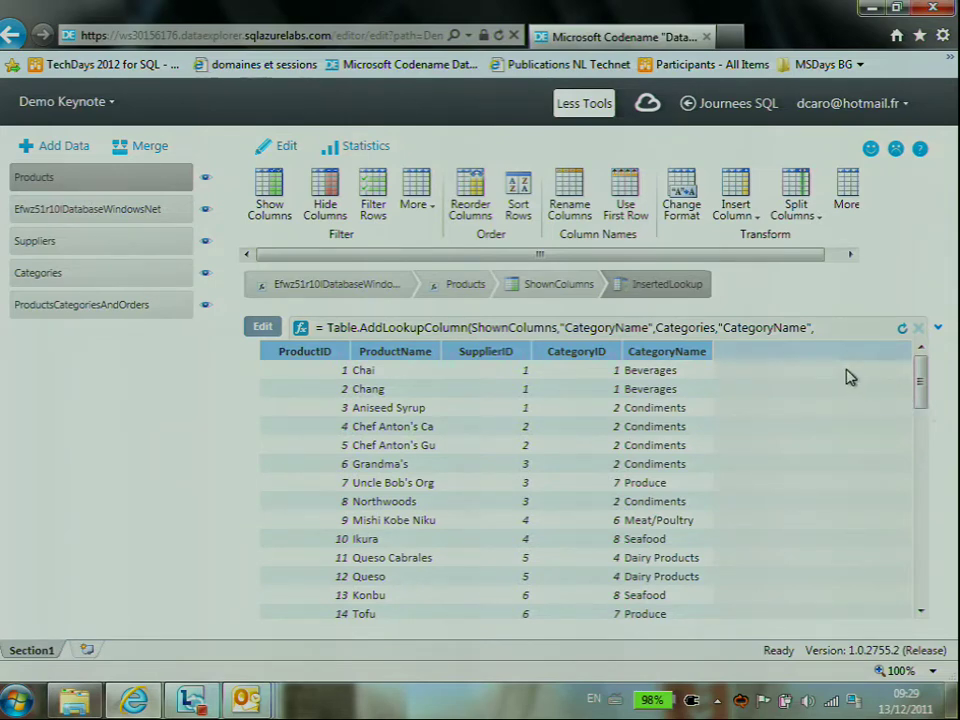
pyautogui.click(323, 190)
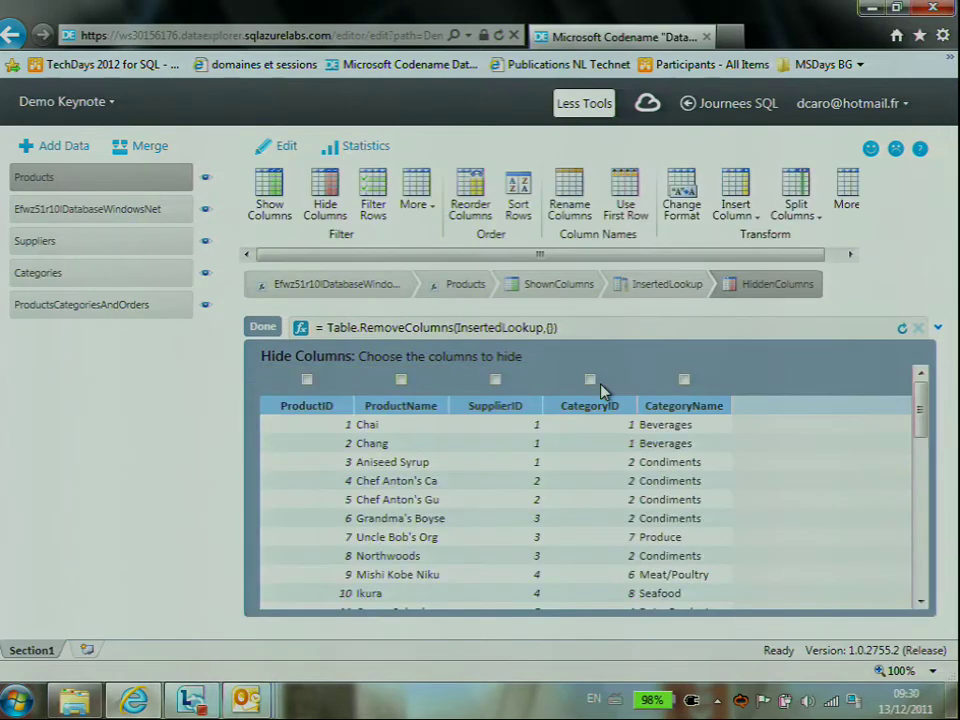
pyautogui.click(590, 380)
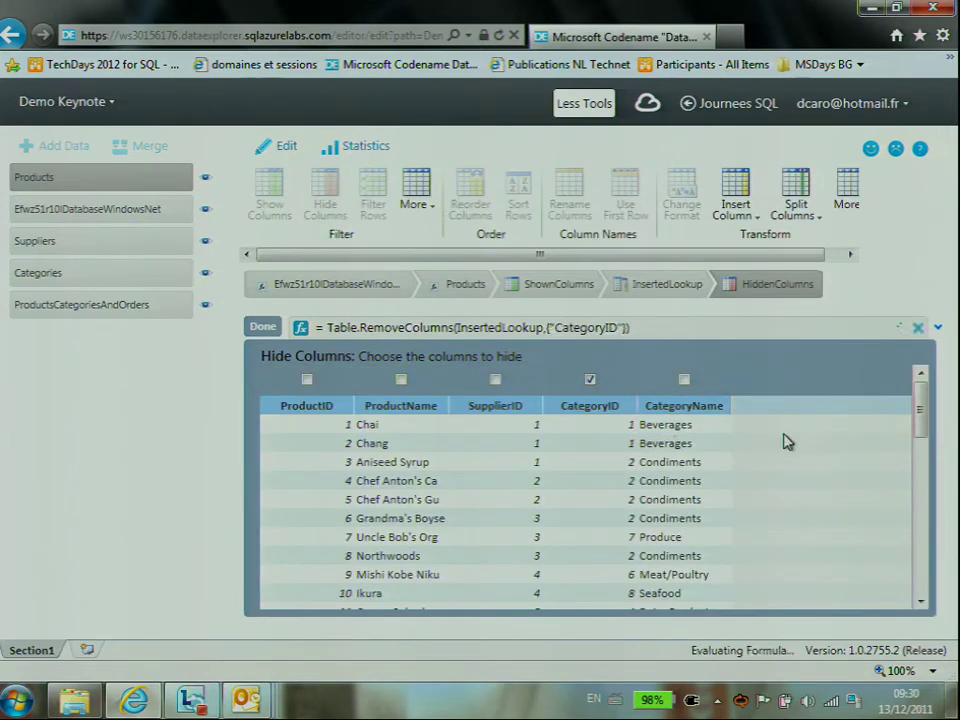
pyautogui.click(259, 327)
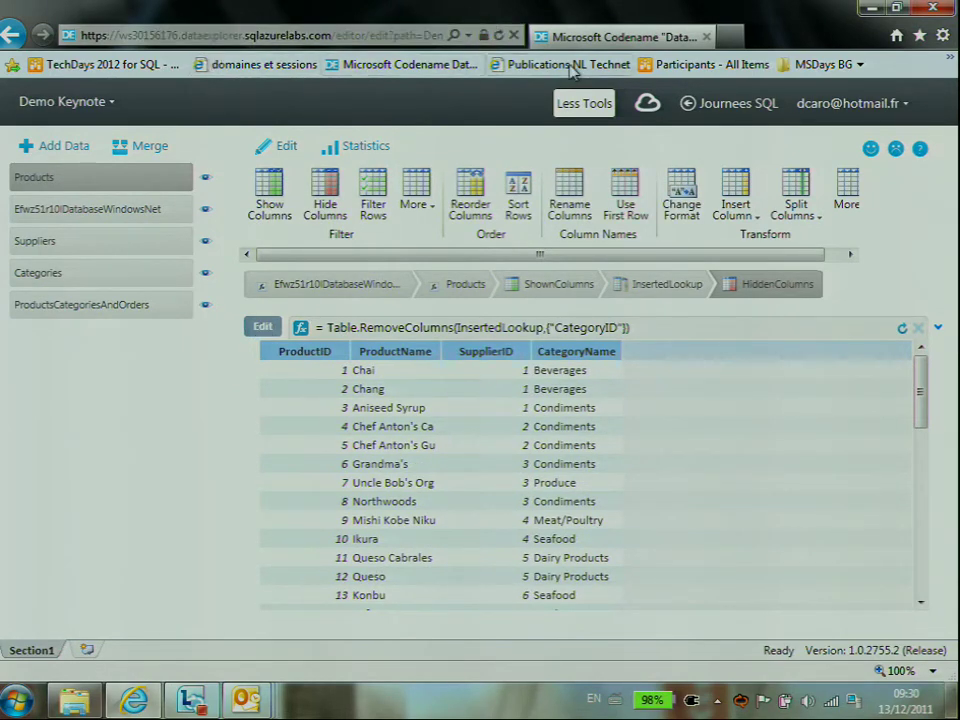
# - Add a new Data Feed source, ODataFeed1, leaving its URL field blank
pyautogui.click(63, 150)
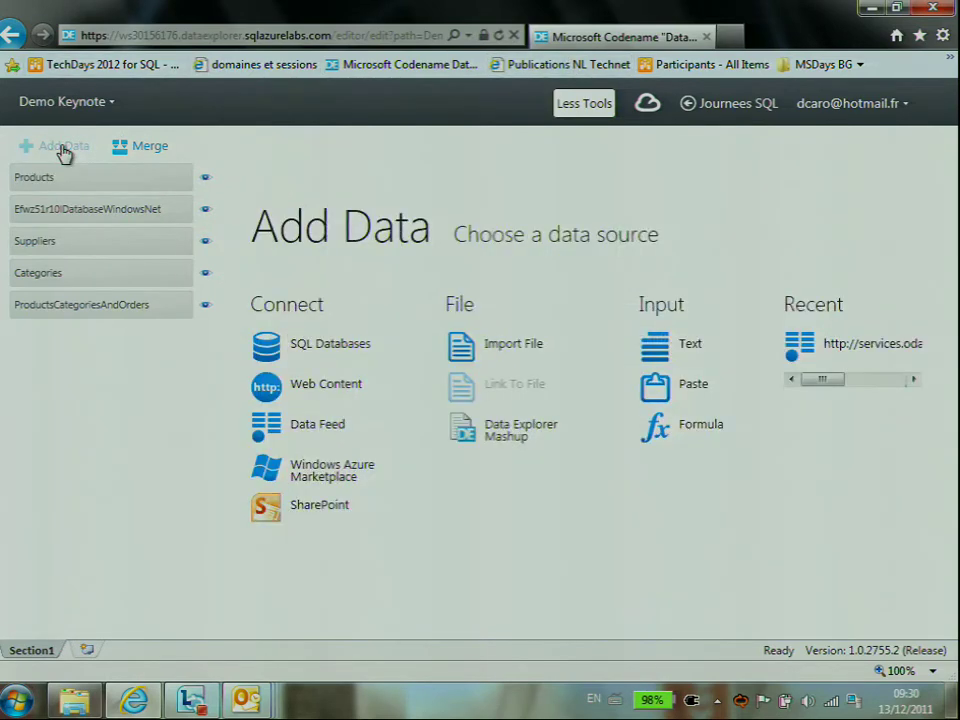
pyautogui.click(302, 426)
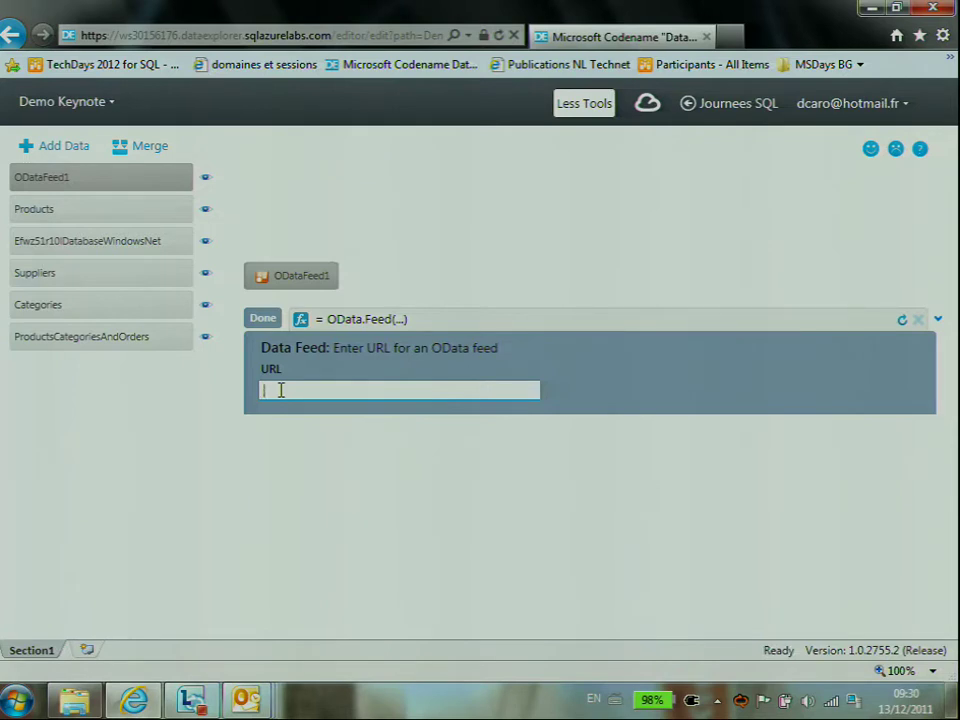
pyautogui.write('ht')
pyautogui.press('BackSpace')
pyautogui.press('BackSpace')
pyautogui.write('dd')
pyautogui.press('BackSpace')
pyautogui.press('BackSpace')
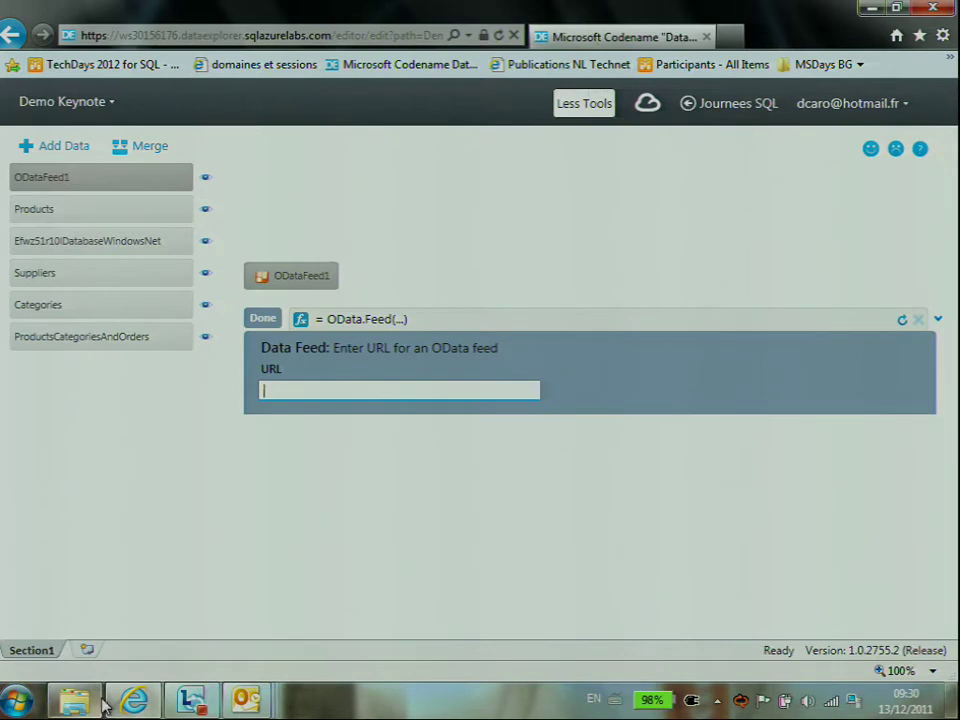
pyautogui.moveTo(84, 690)
pyautogui.moveTo(64, 656)
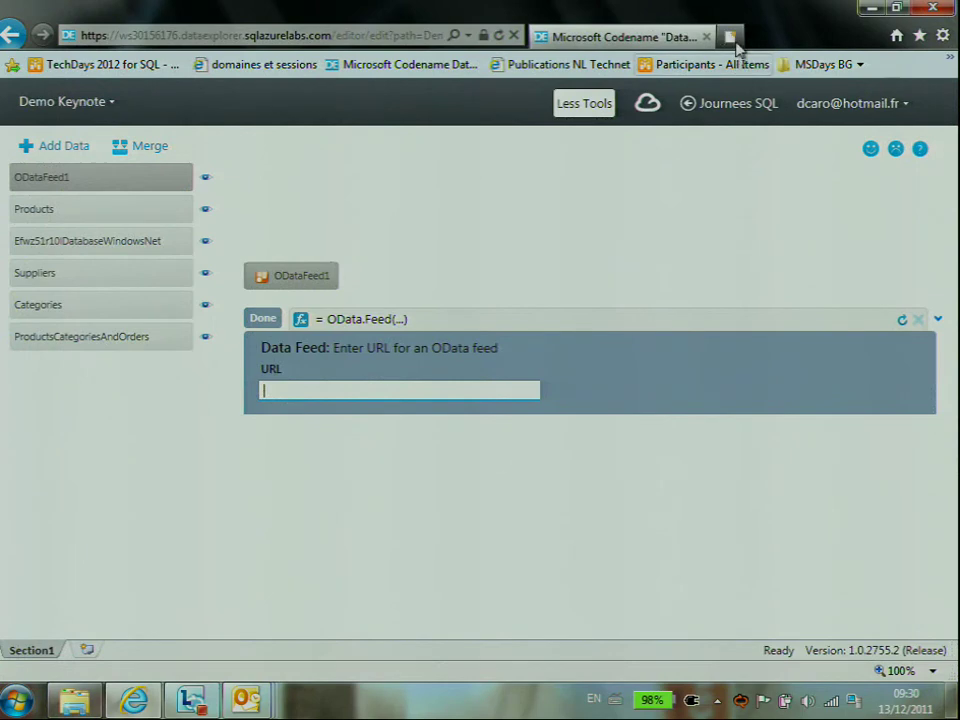
# - Search Bing for 'odata northwind' in a new browser tab
pyautogui.click(731, 38)
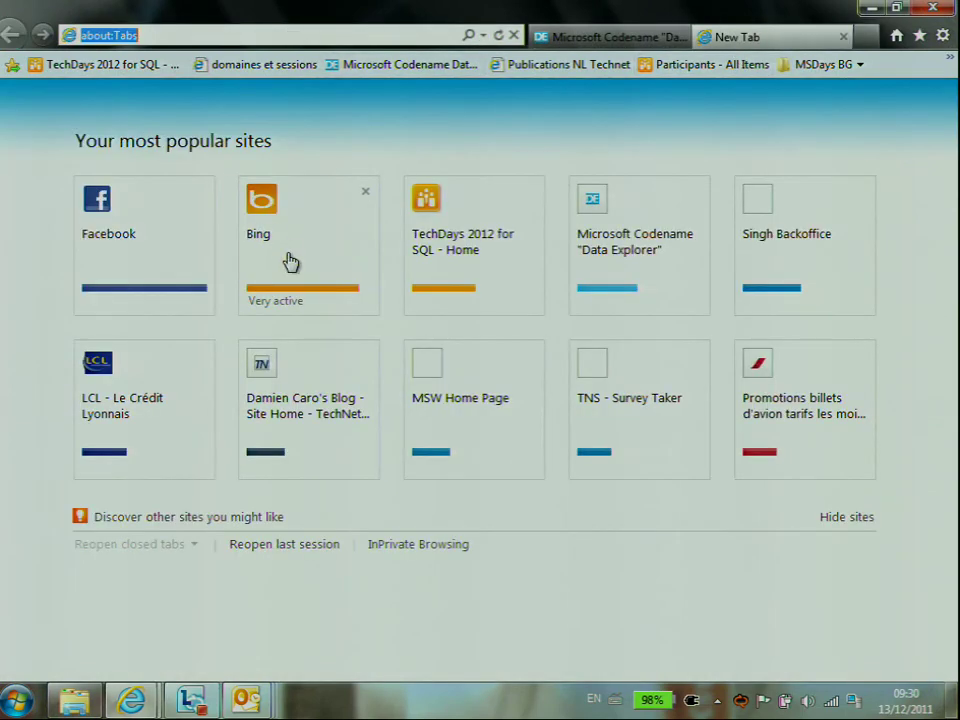
pyautogui.click(289, 261)
pyautogui.write('oda')
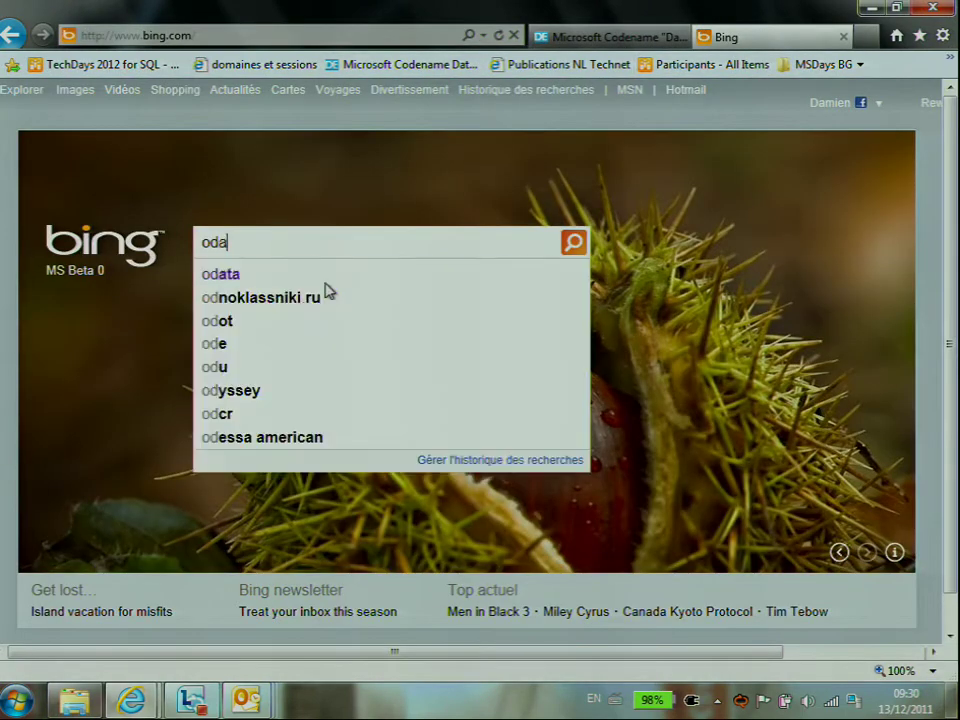
pyautogui.write('ta north')
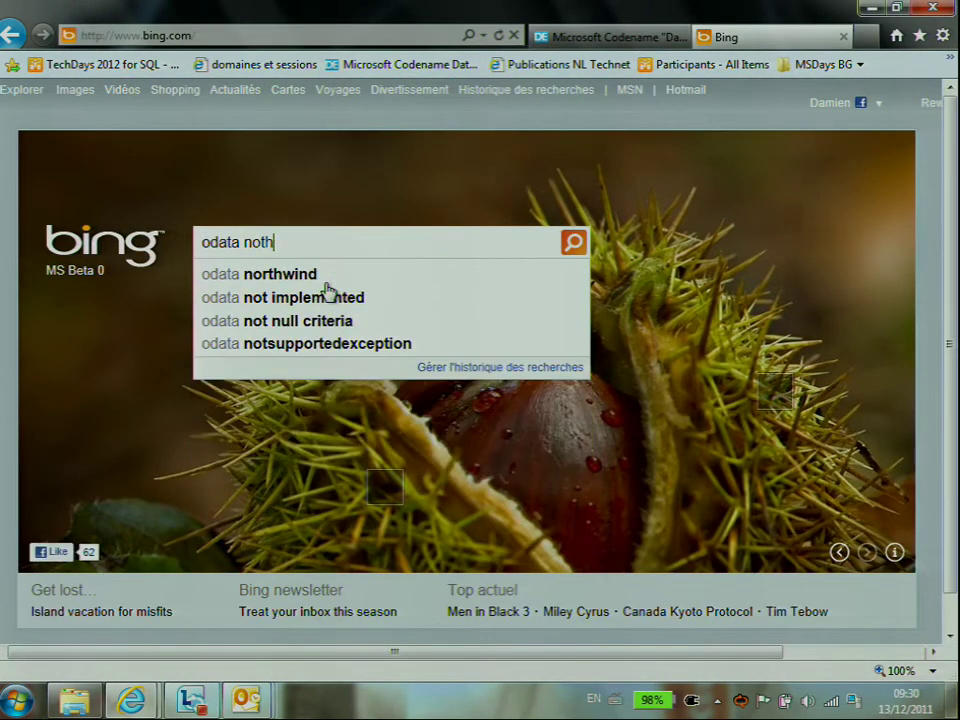
pyautogui.press('Down')
pyautogui.click(326, 285)
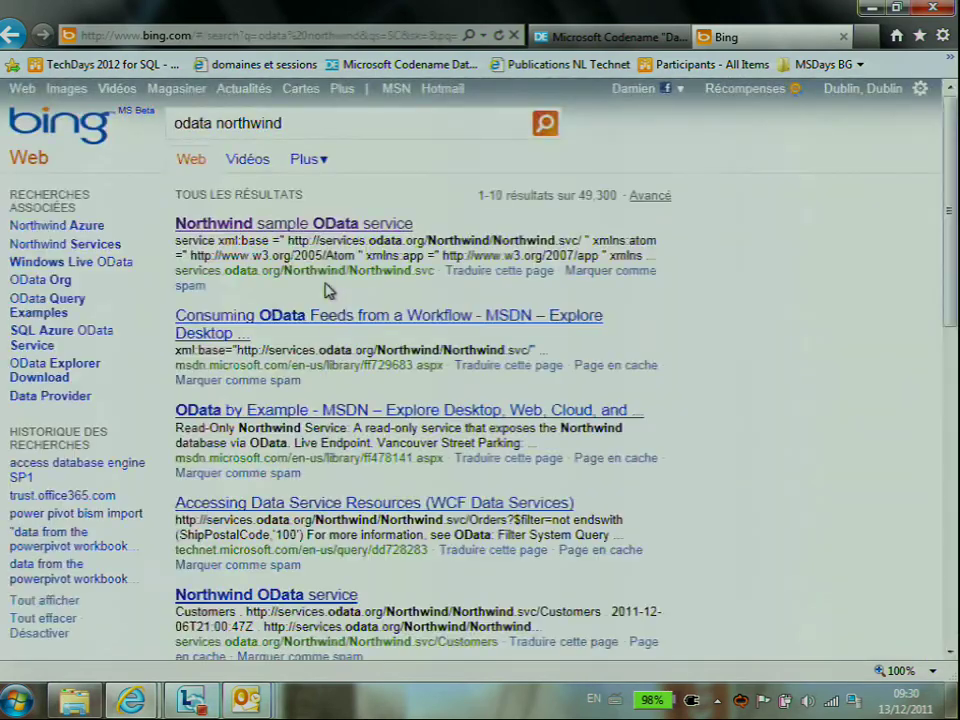
# - Open the Northwind sample OData service and copy its address
pyautogui.click(293, 226)
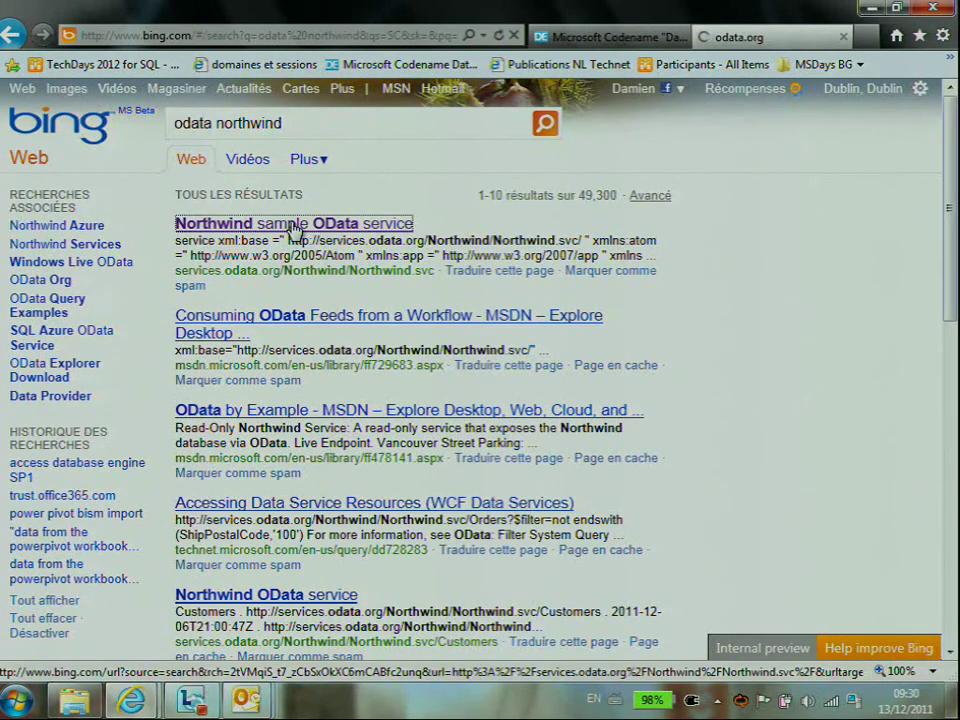
pyautogui.click(214, 35)
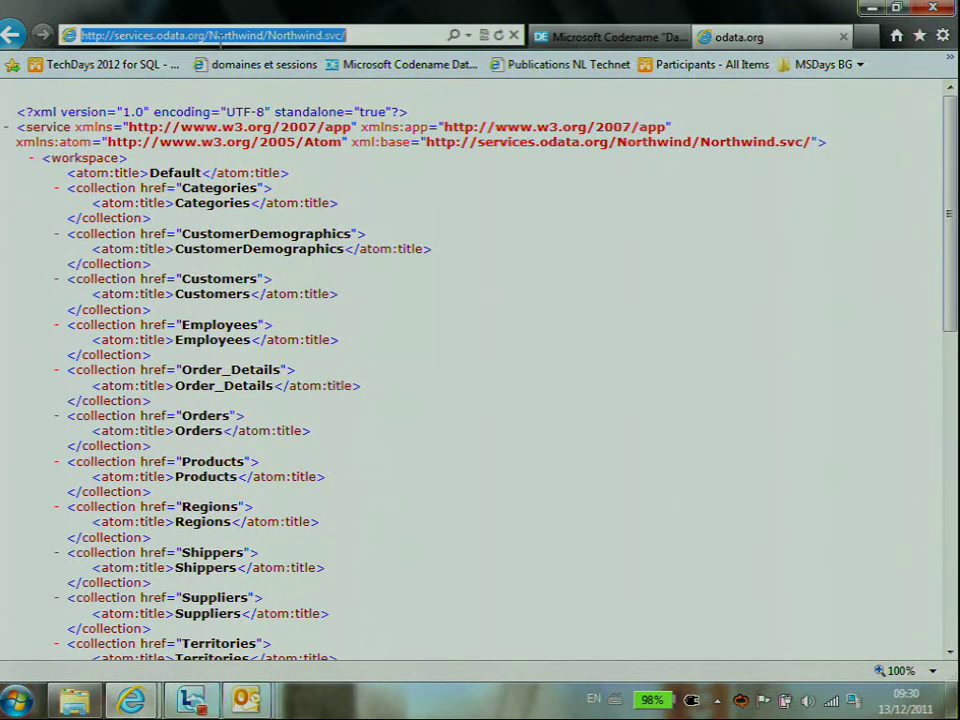
pyautogui.rightClick(232, 36)
pyautogui.click(283, 104)
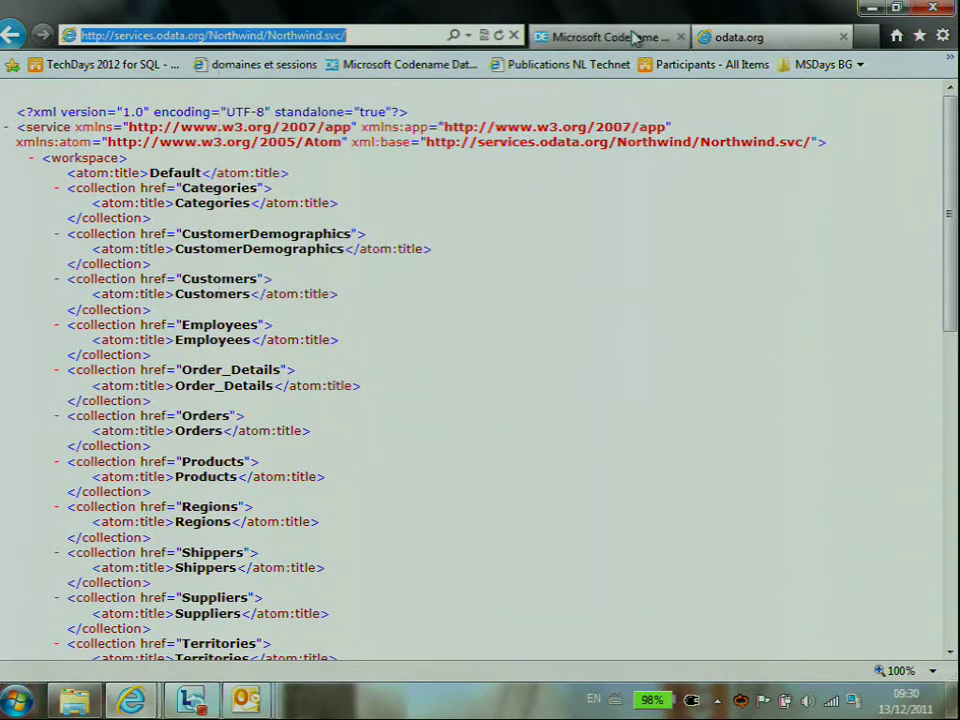
# - Paste the Northwind service URL as the feed address and connect anonymously
pyautogui.click(636, 36)
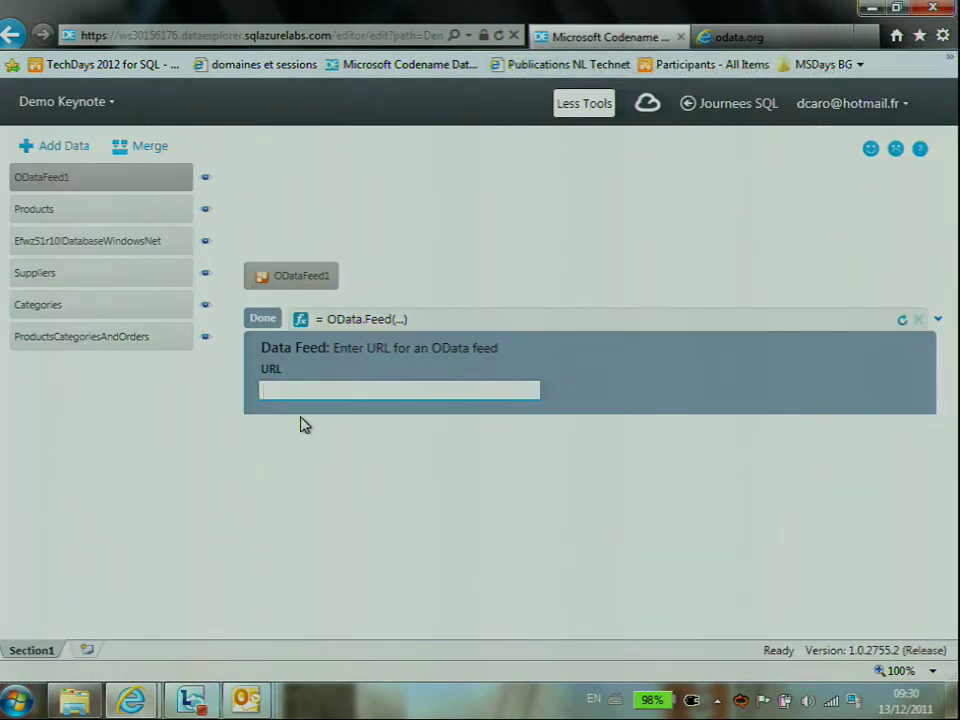
pyautogui.hotkey('ctrl', 'v')
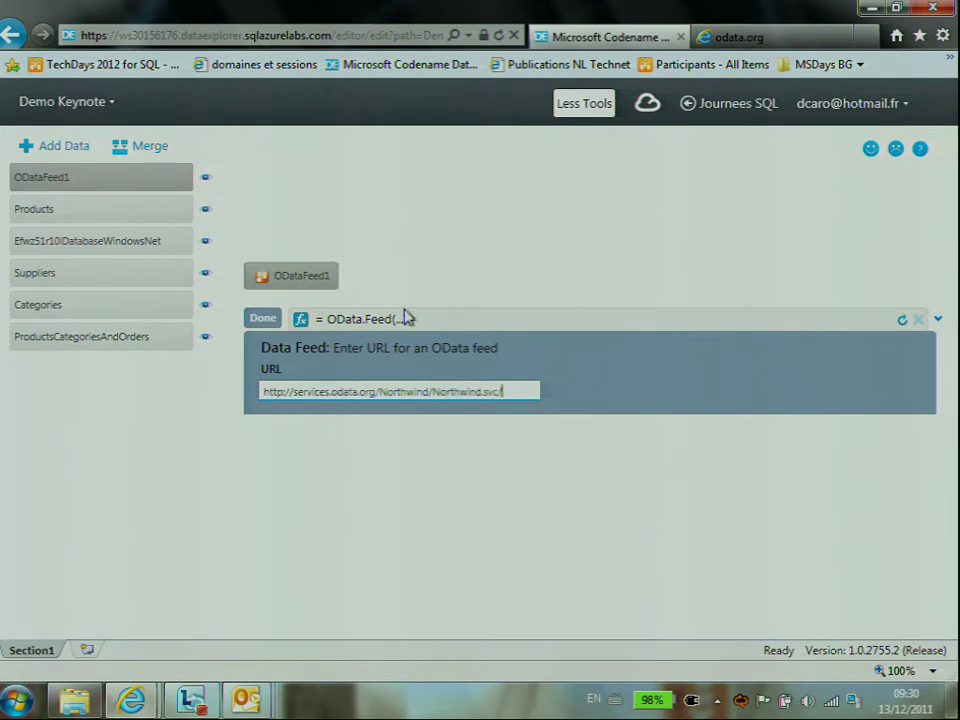
pyautogui.click(262, 319)
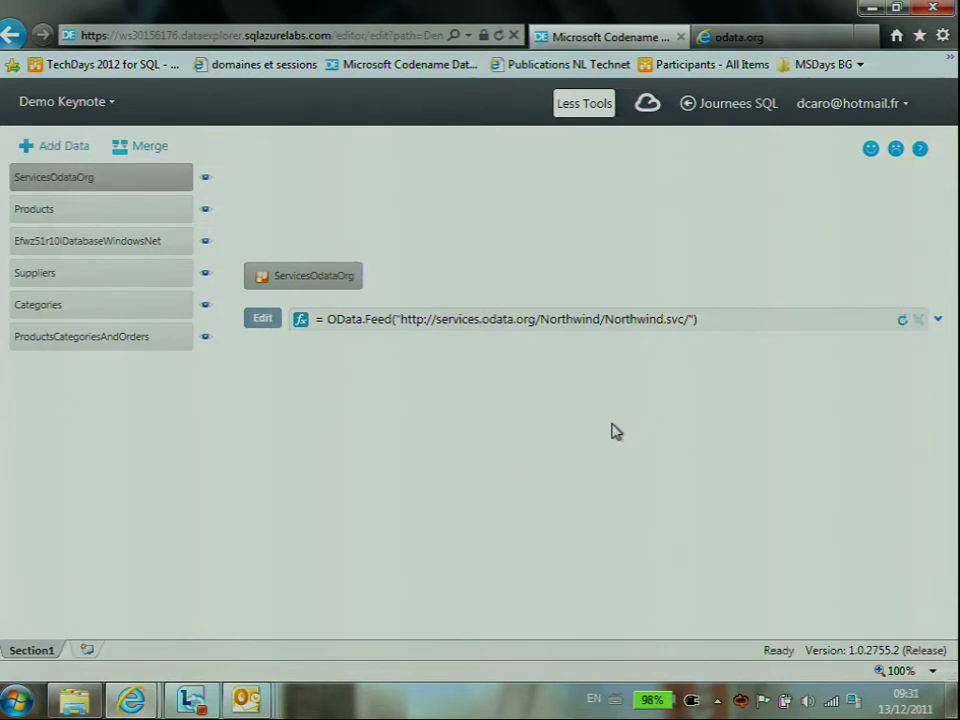
pyautogui.moveTo(922, 481); pyautogui.dragTo(921, 594)
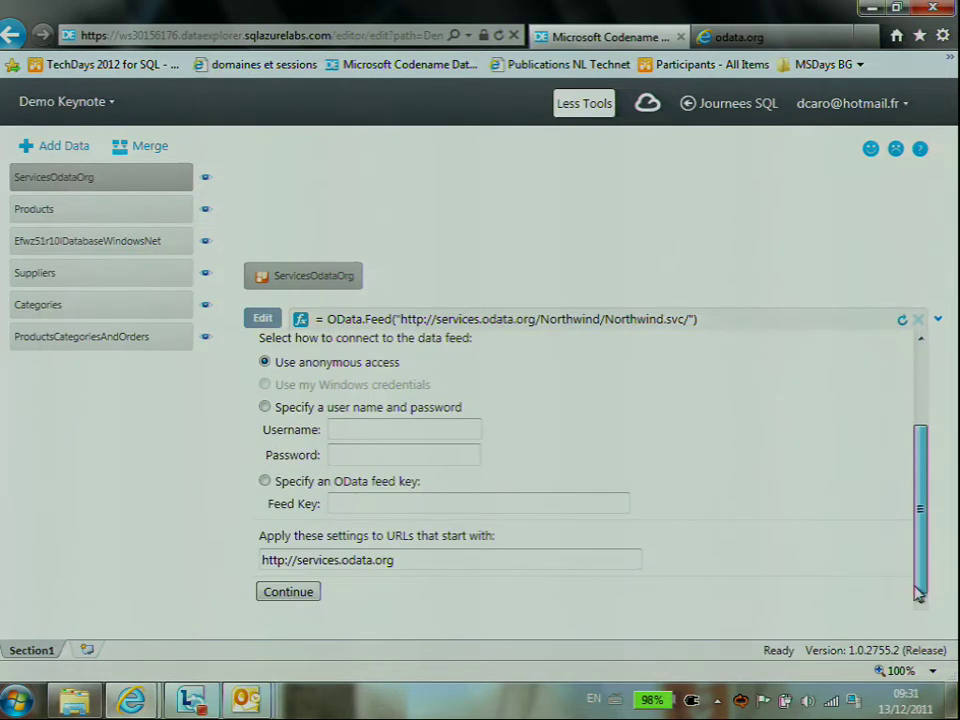
pyautogui.click(299, 596)
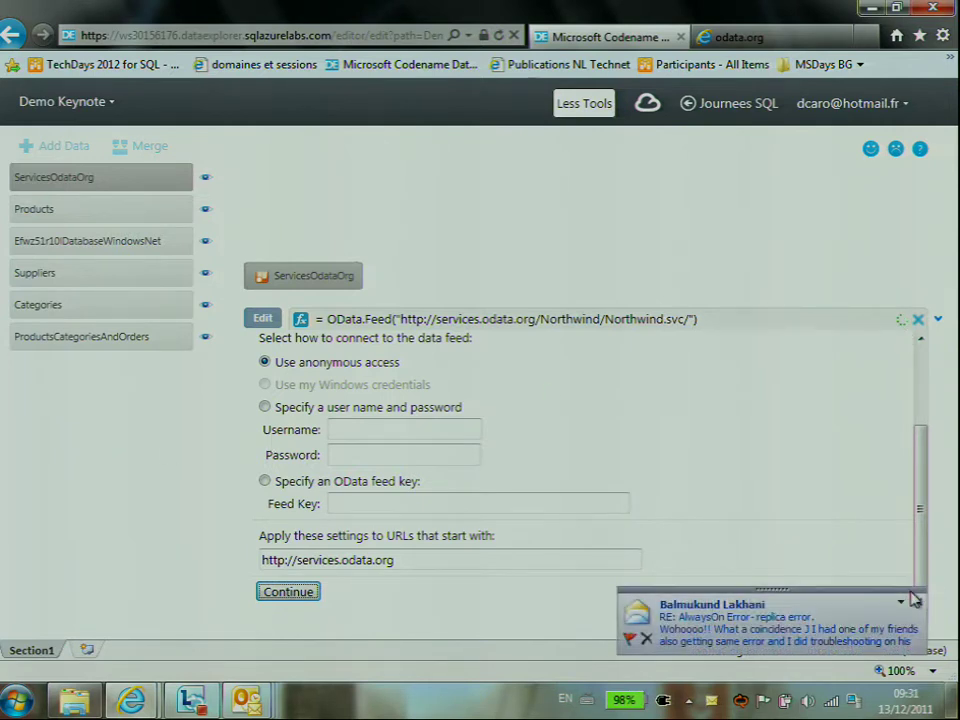
pyautogui.click(918, 601)
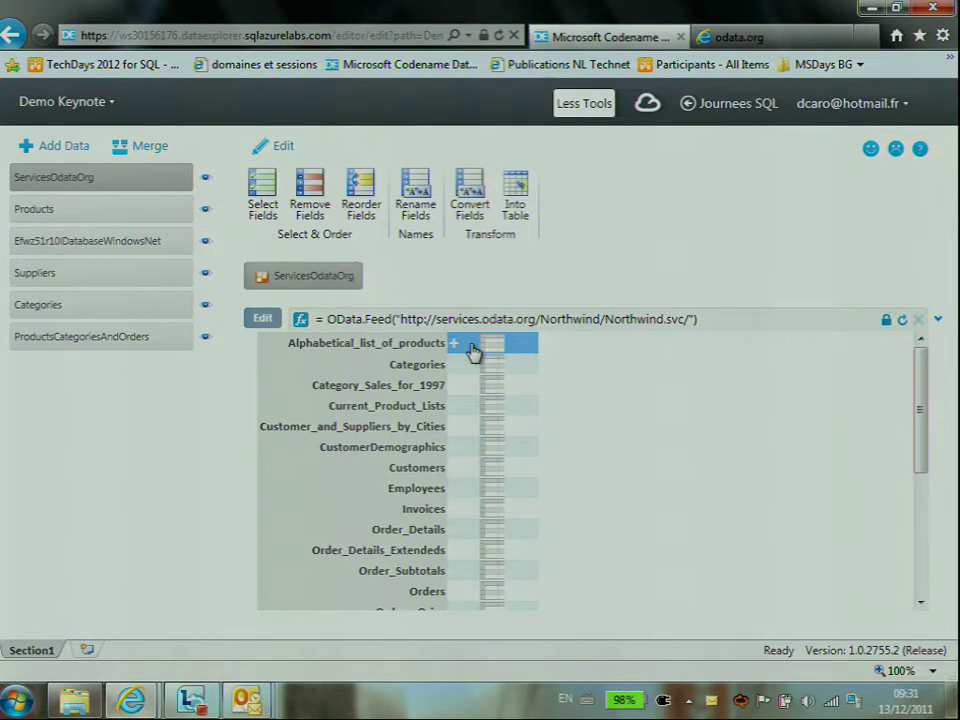
# - Strip the Northwind path to open the odata.org site, then return to Data Explorer
pyautogui.click(750, 35)
pyautogui.click(250, 35)
pyautogui.moveTo(208, 35); pyautogui.dragTo(406, 35)
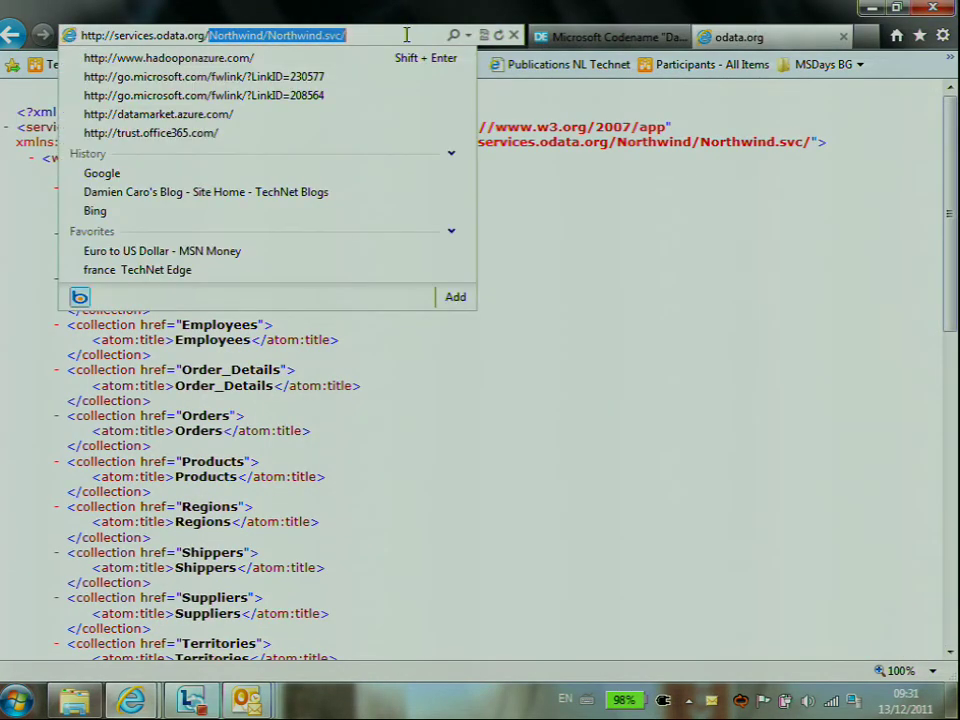
pyautogui.press('BackSpace')
pyautogui.press('Return')
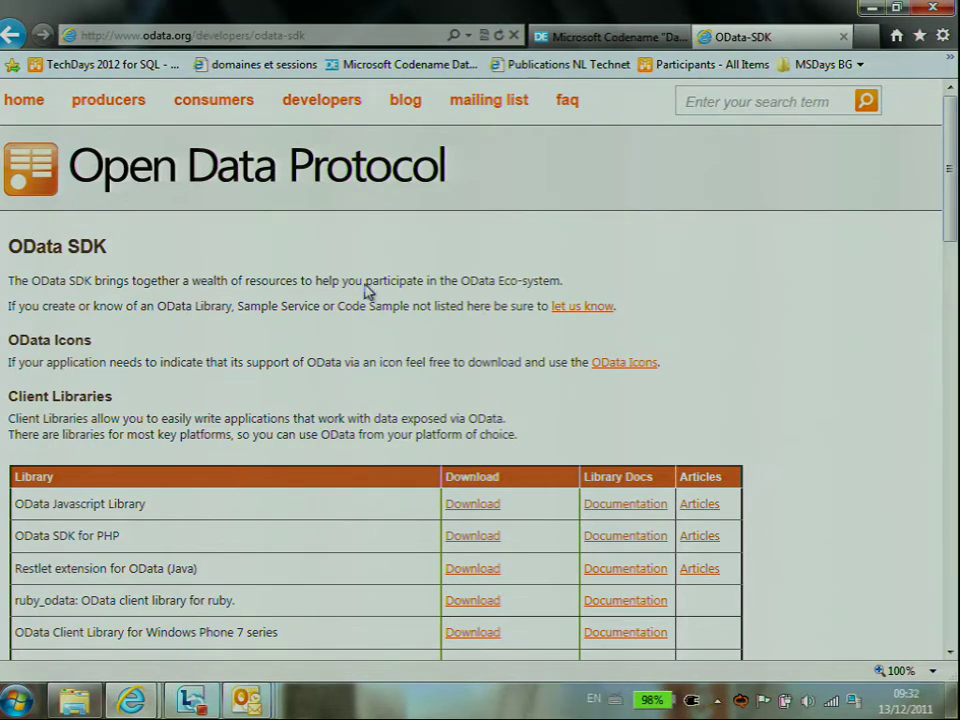
pyautogui.click(622, 37)
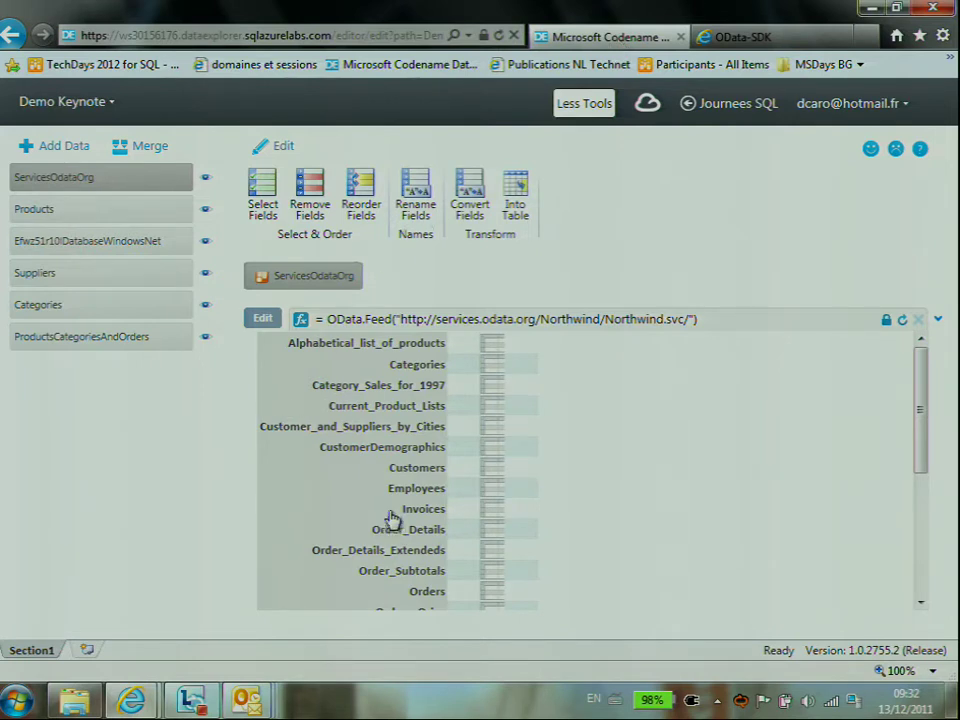
# - Add the Order_Details table from the Northwind feed and preview its rows
pyautogui.moveTo(918, 401); pyautogui.dragTo(920, 463)
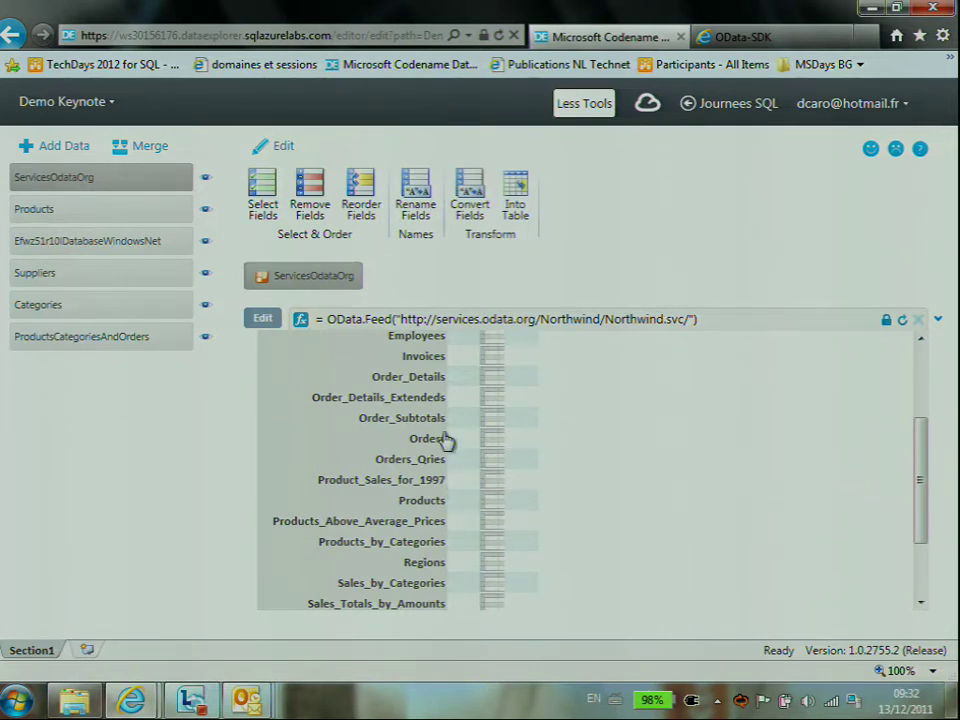
pyautogui.click(453, 378)
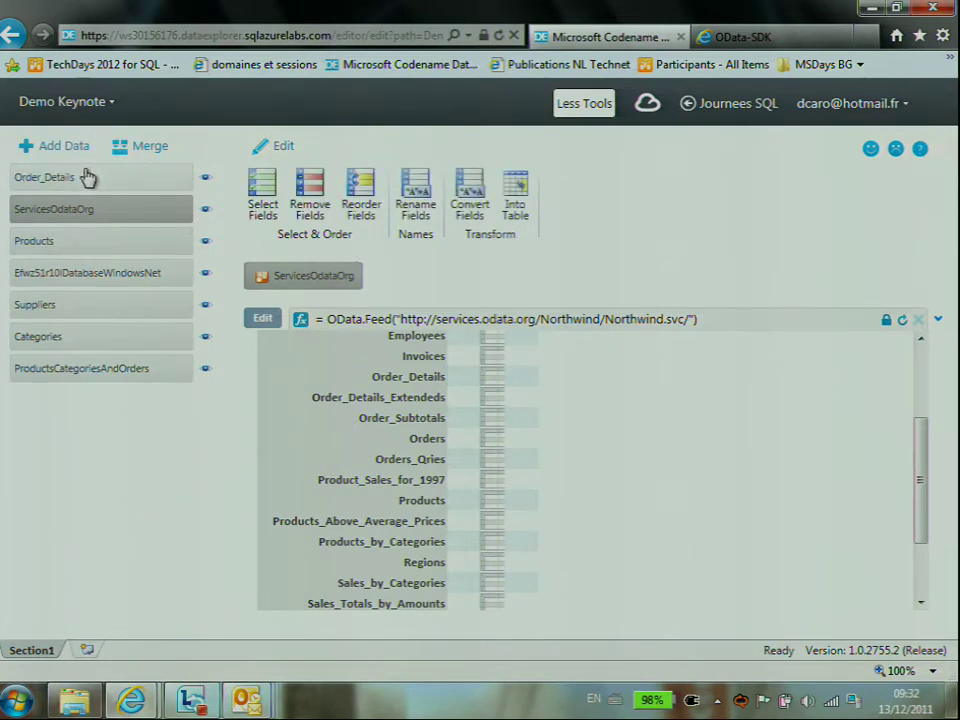
pyautogui.click(89, 178)
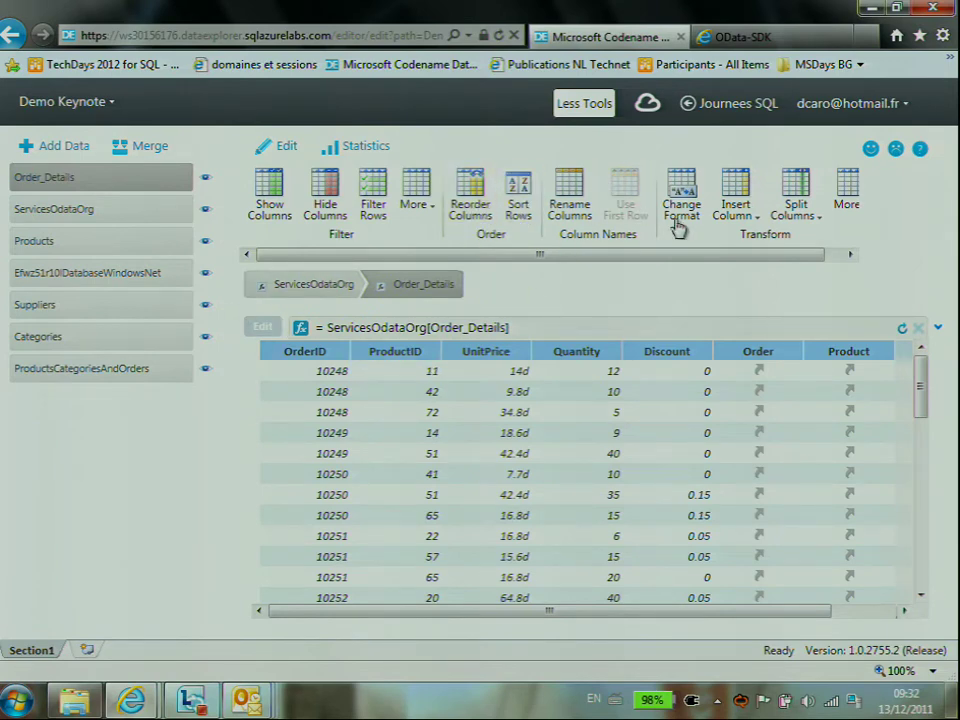
# - Keep only OrderID, ProductID, UnitPrice and Quantity in Order_Details
pyautogui.click(266, 200)
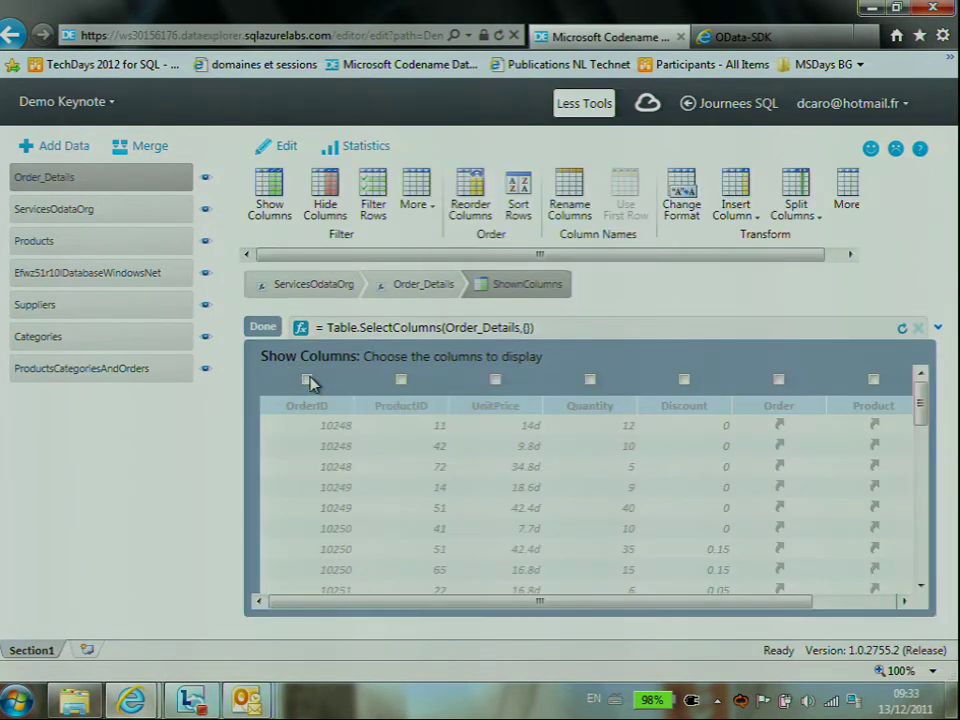
pyautogui.click(307, 381)
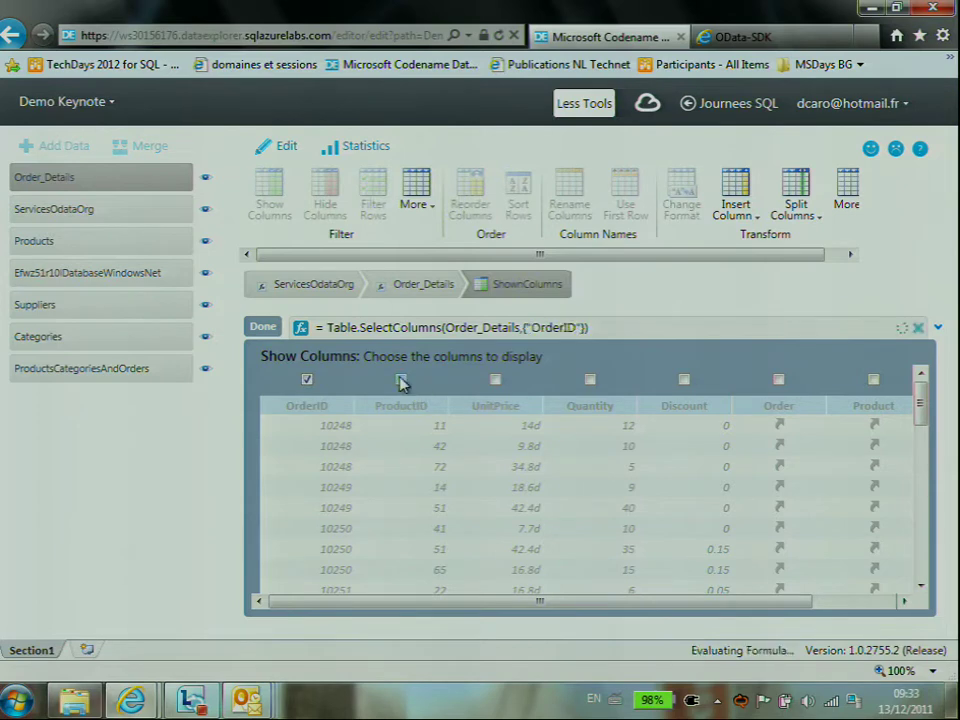
pyautogui.click(401, 381)
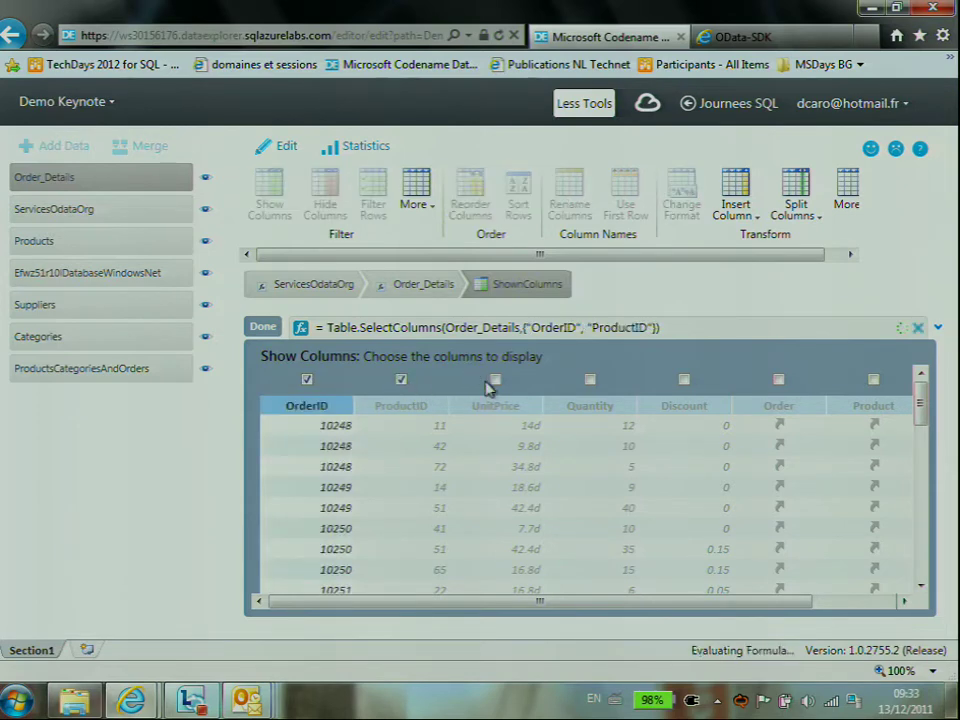
pyautogui.click(495, 381)
pyautogui.click(590, 381)
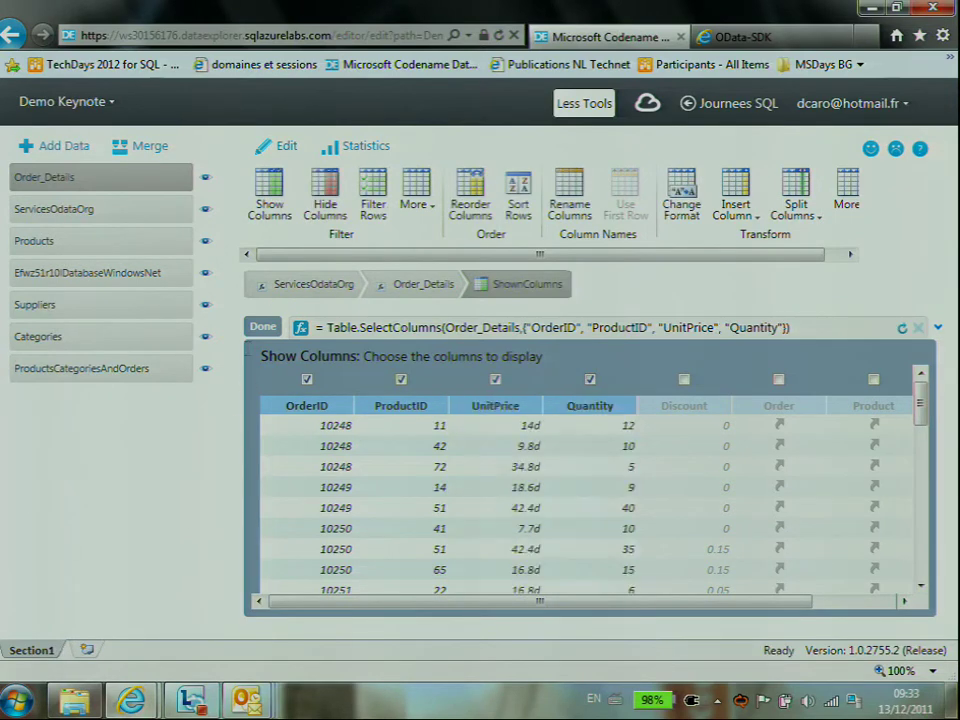
pyautogui.click(264, 327)
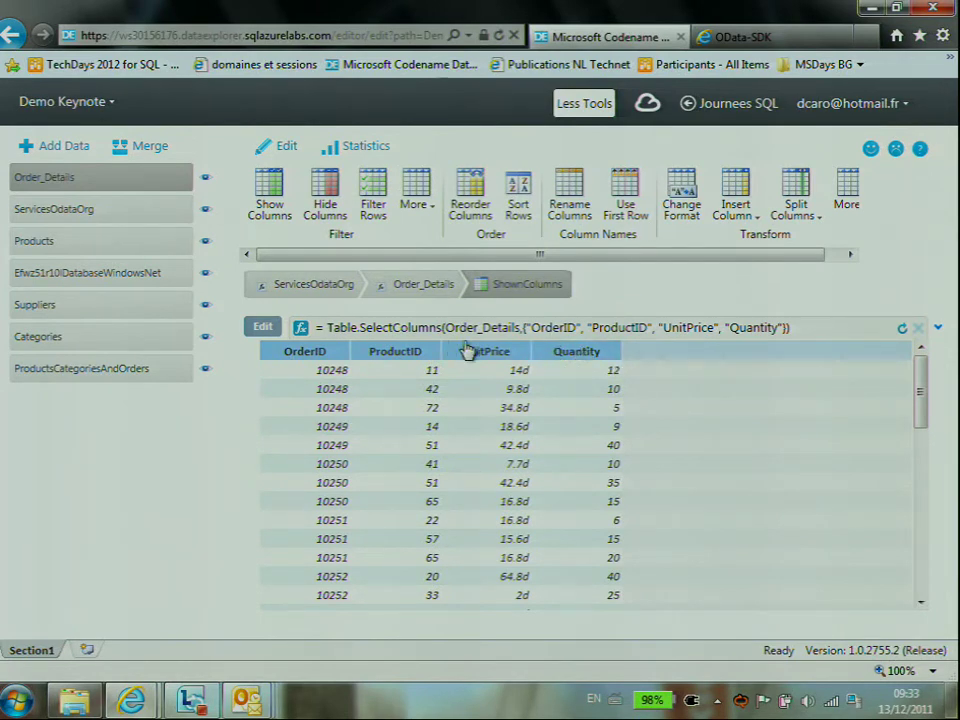
# - Look over the Insert Column and extra transform options, then choose Custom Column
pyautogui.click(736, 218)
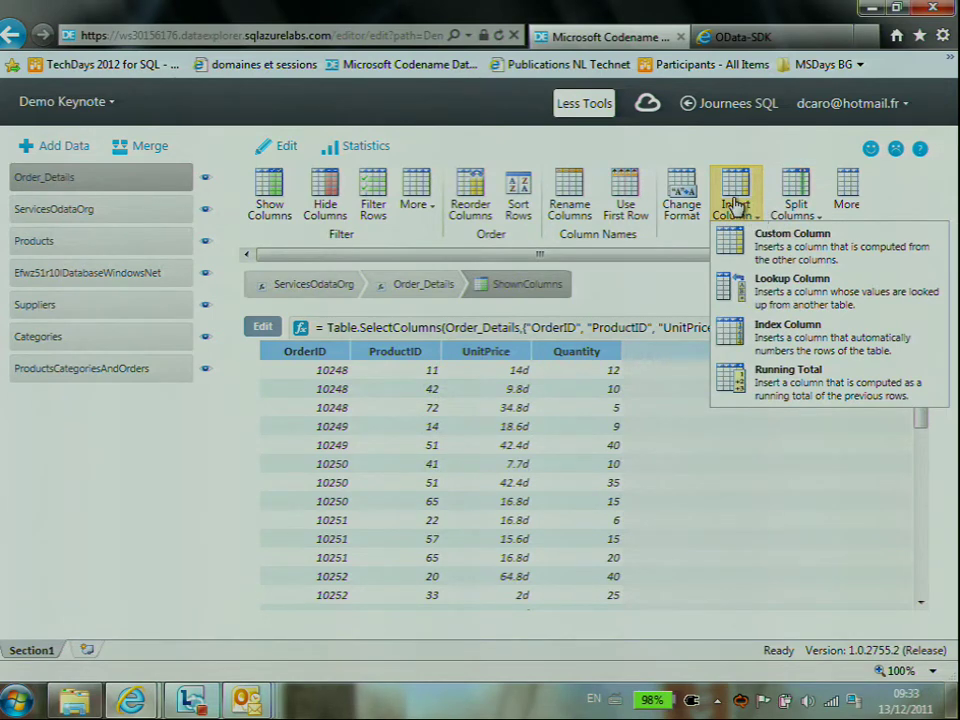
pyautogui.moveTo(606, 259); pyautogui.dragTo(778, 260)
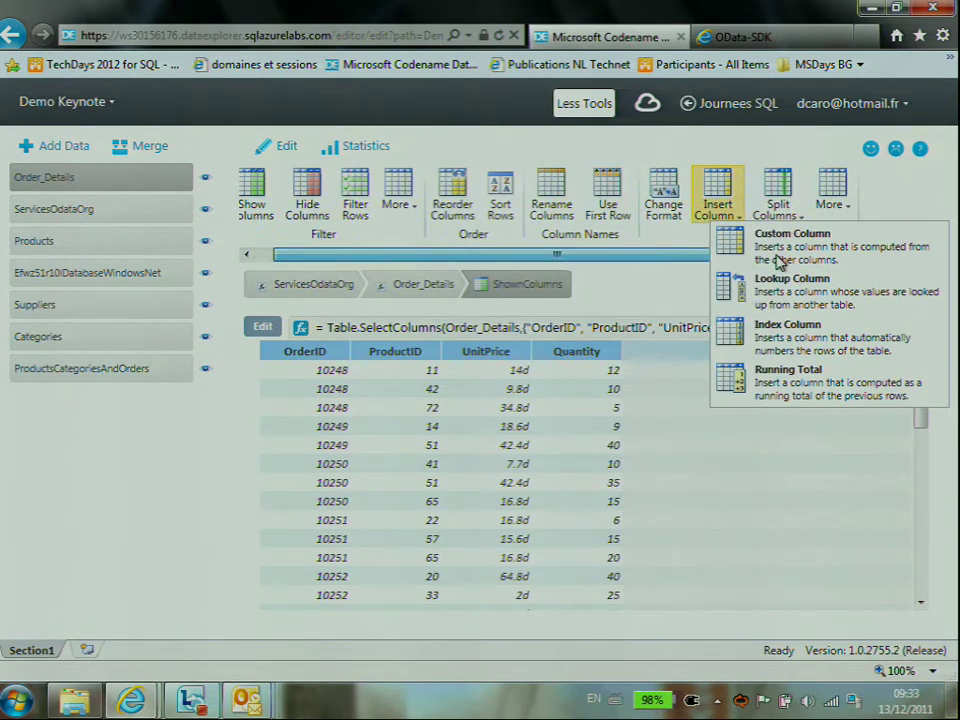
pyautogui.click(850, 198)
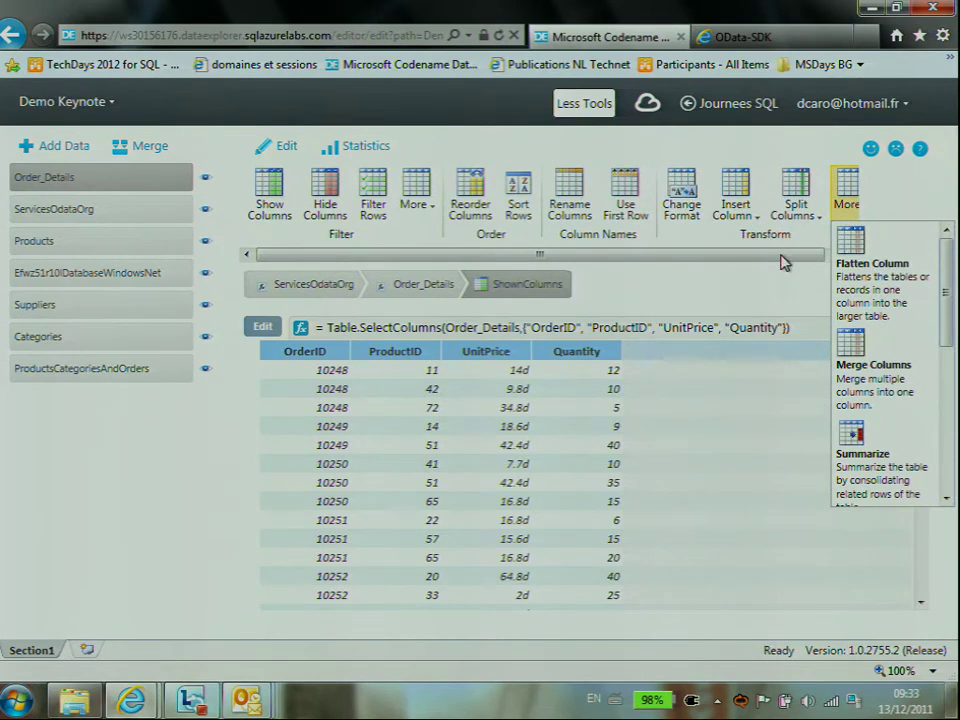
pyautogui.click(416, 200)
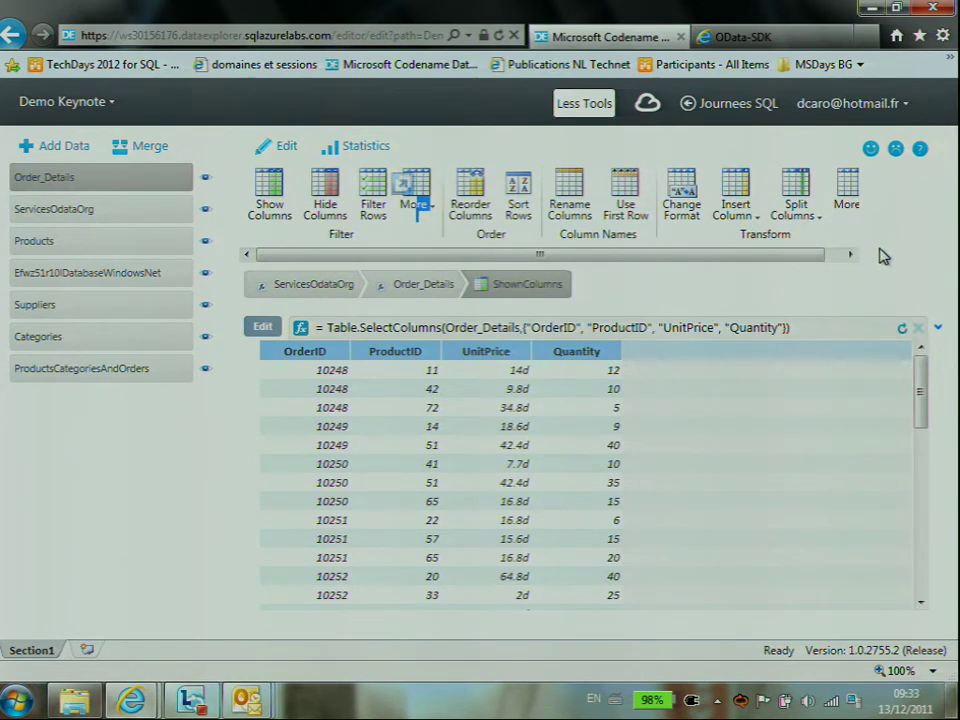
pyautogui.click(717, 218)
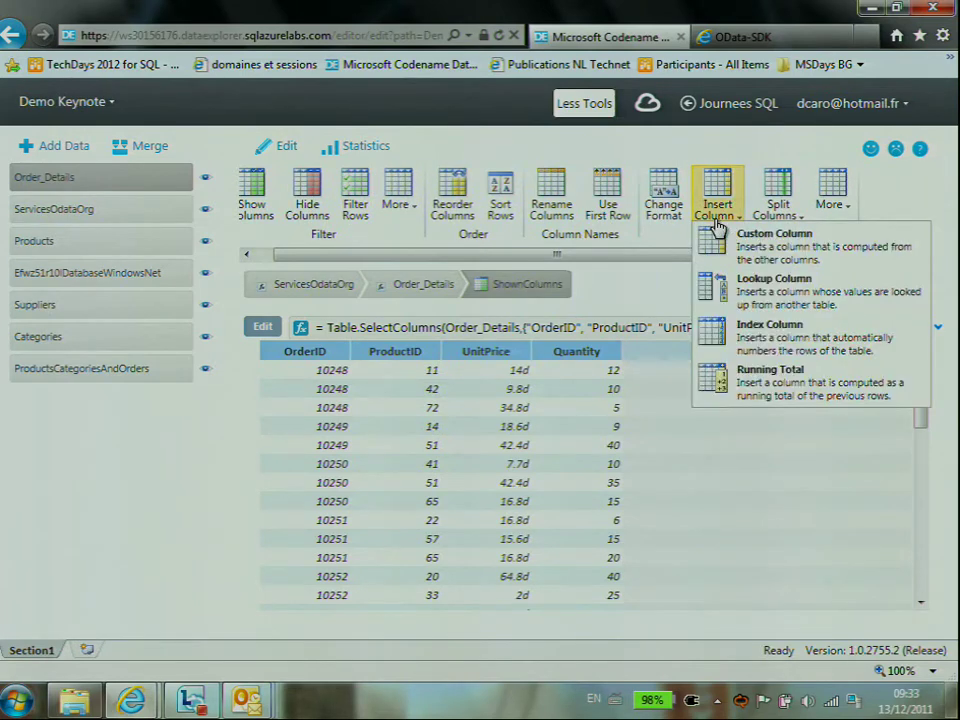
pyautogui.click(765, 247)
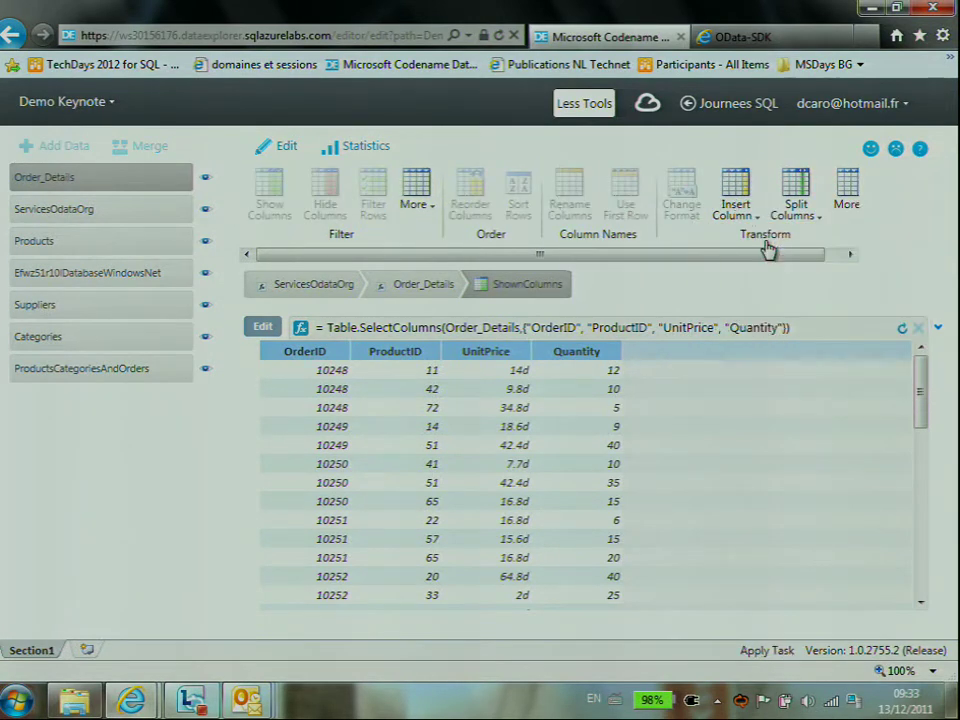
# - Name the custom column LineTotal with formula =[UnitPrice]*[Quantity] and confirm it
pyautogui.click(314, 397)
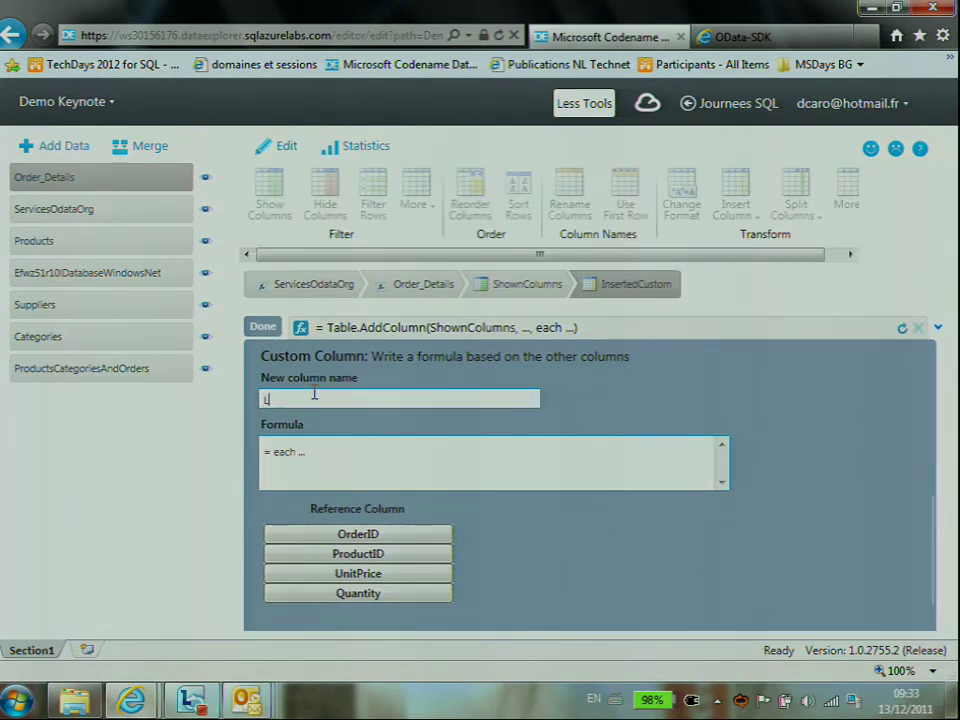
pyautogui.write('LineTot')
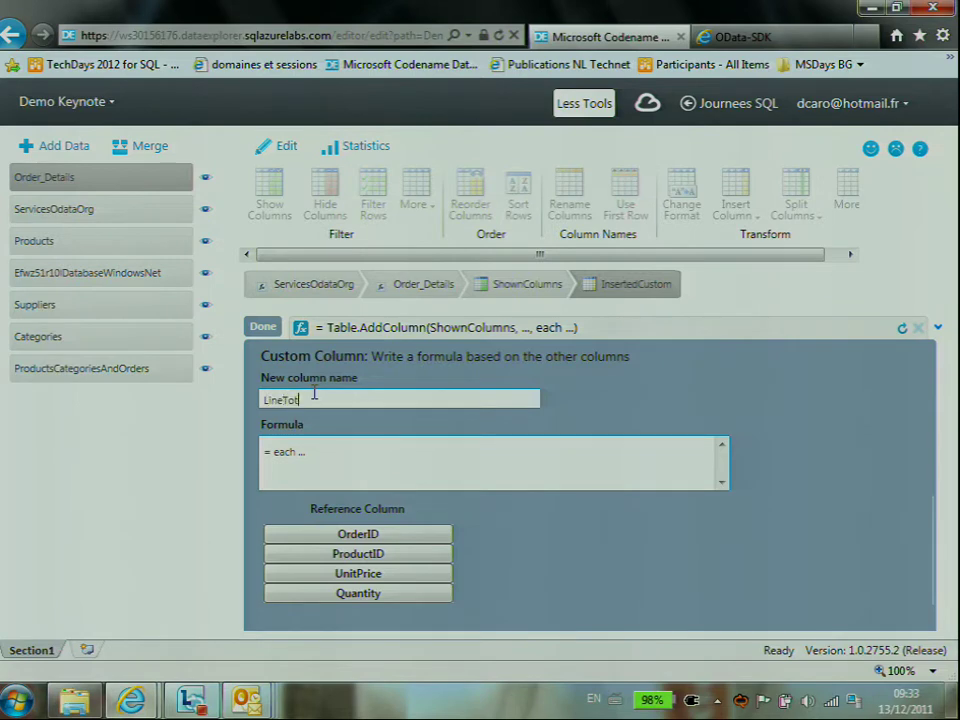
pyautogui.write('al')
pyautogui.click(311, 451)
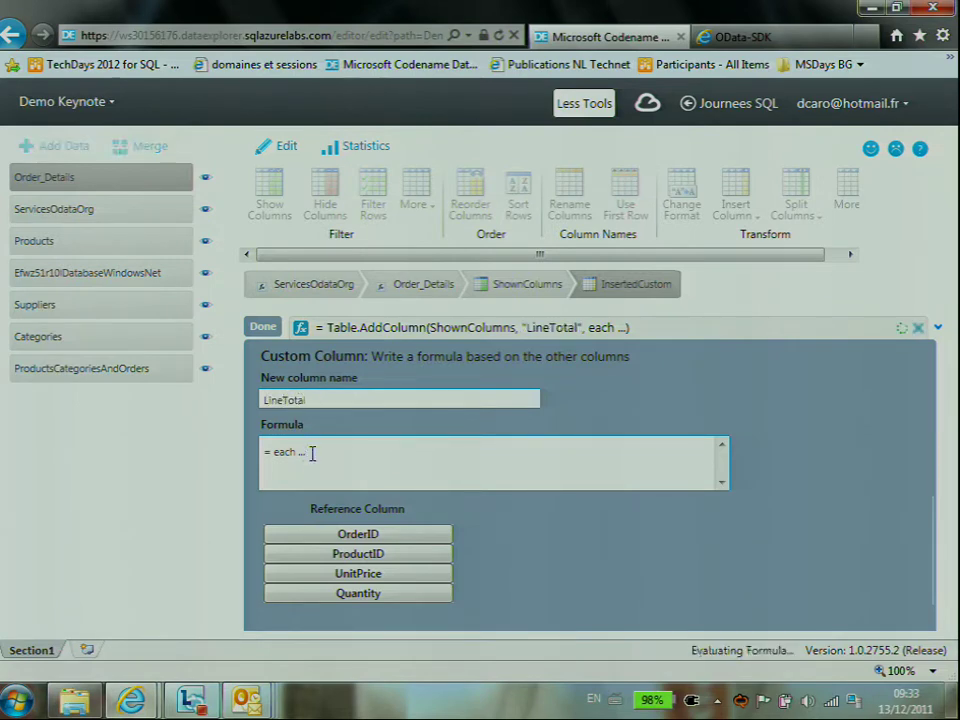
pyautogui.moveTo(326, 454); pyautogui.dragTo(225, 439)
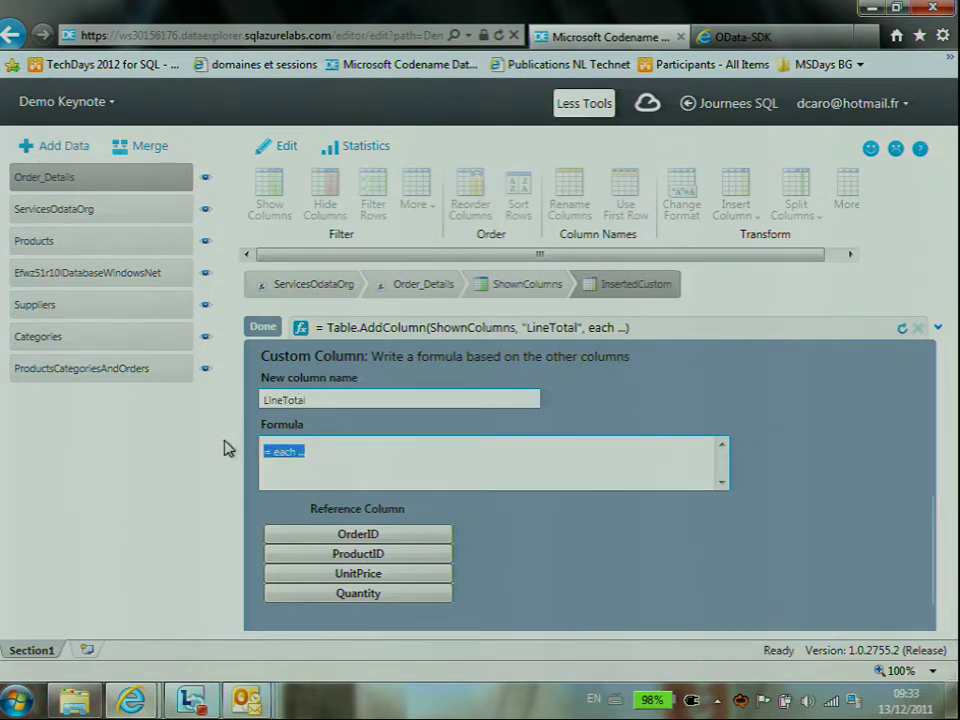
pyautogui.write('=')
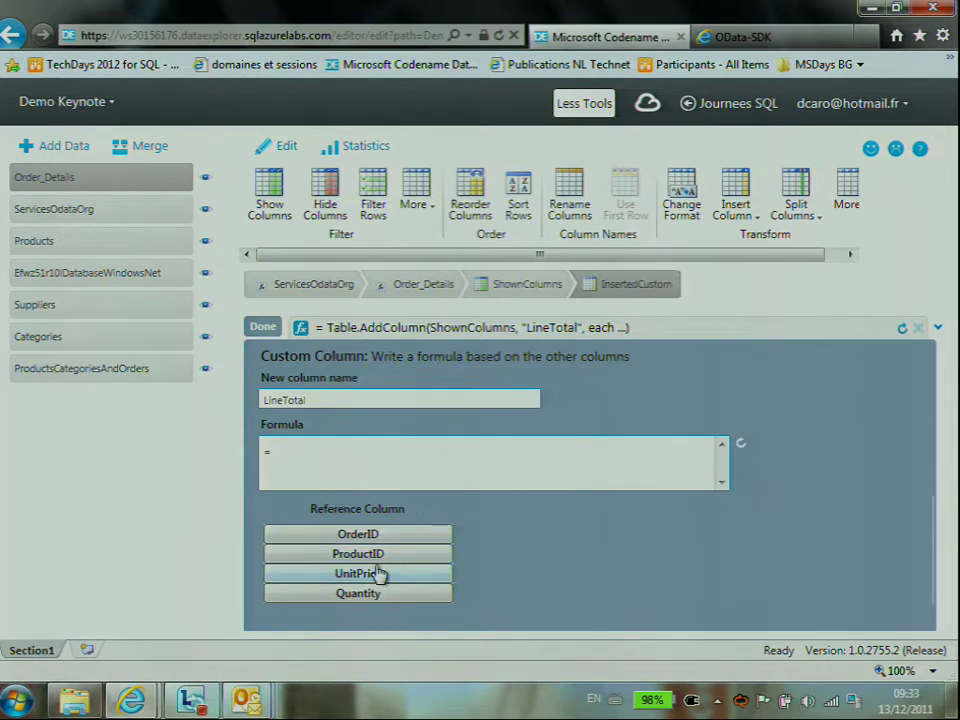
pyautogui.click(373, 579)
pyautogui.write('*')
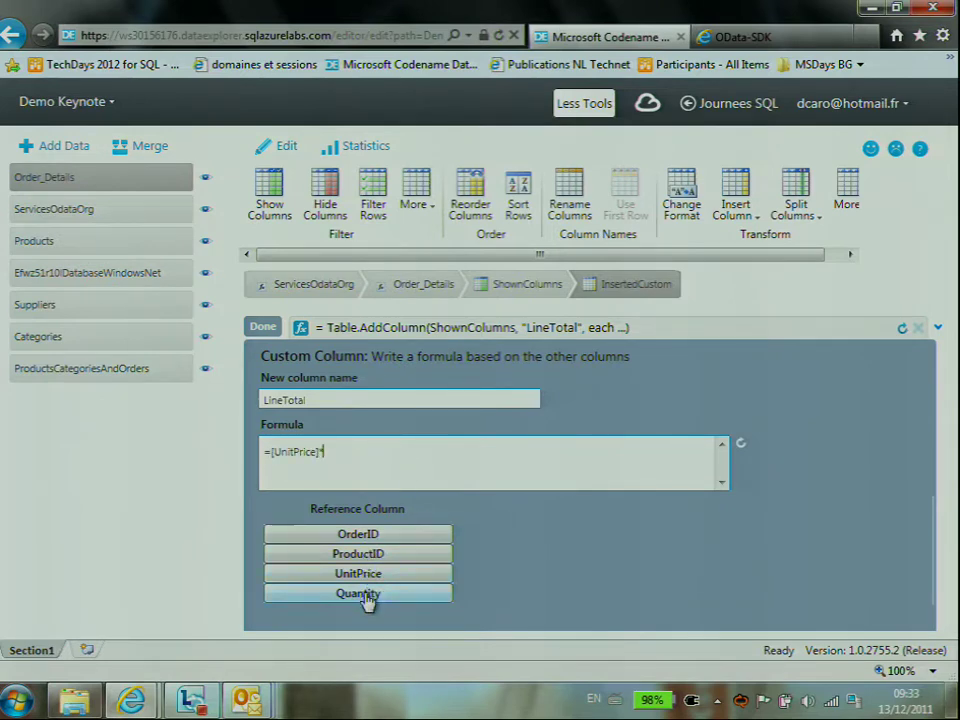
pyautogui.click(366, 595)
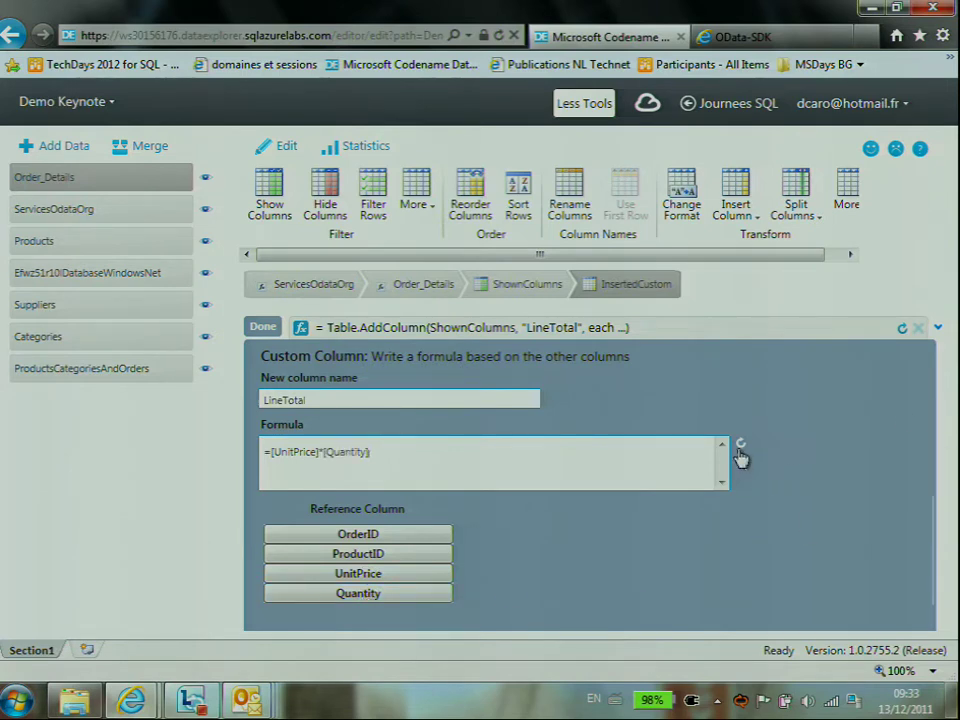
pyautogui.click(262, 327)
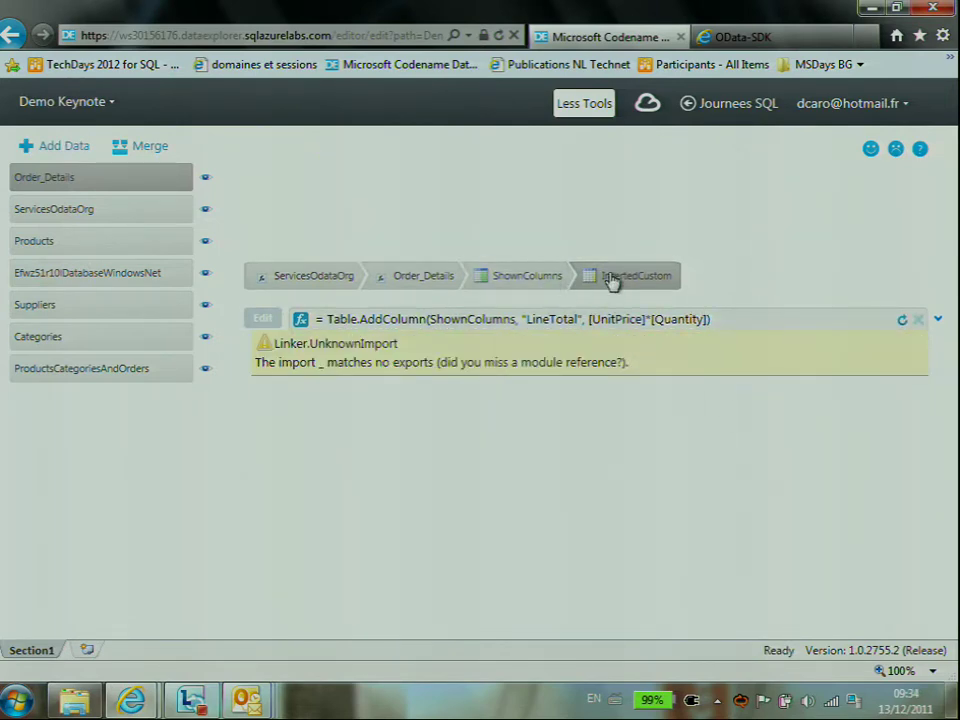
# - Add 'each' before [UnitPrice] in the Table.AddColumn formula so LineTotal computes values
pyautogui.click(518, 278)
pyautogui.click(589, 318)
pyautogui.write('each')
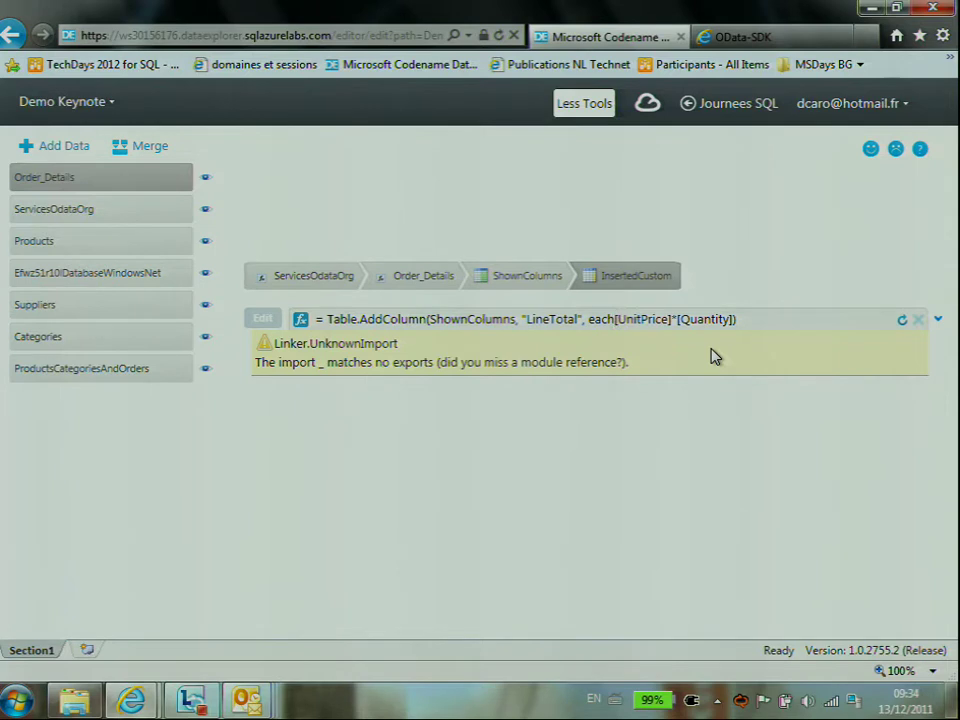
pyautogui.press('Return')
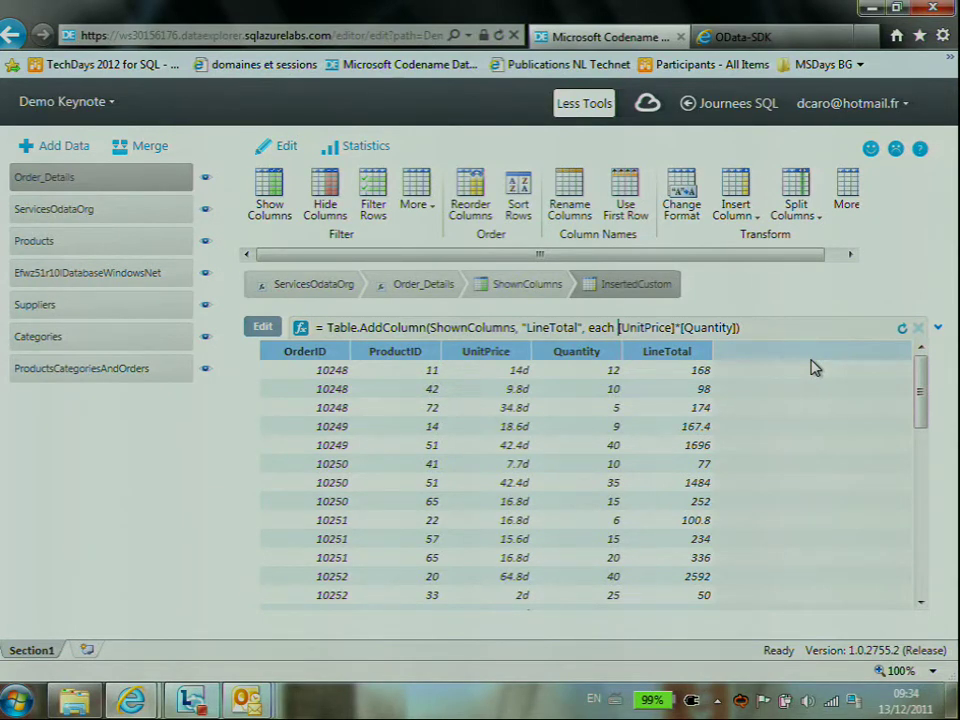
# - Summarize Order_Details by ProductID into a 'Total Product Sales' column of List.Sum([LineTotal])
pyautogui.click(847, 206)
pyautogui.click(864, 466)
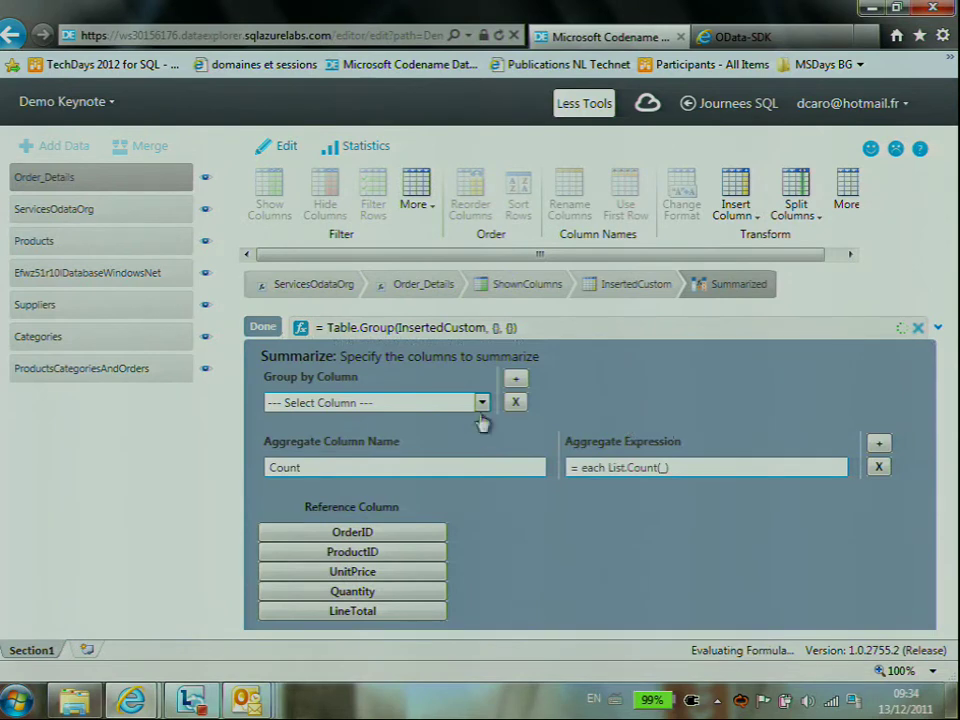
pyautogui.click(480, 403)
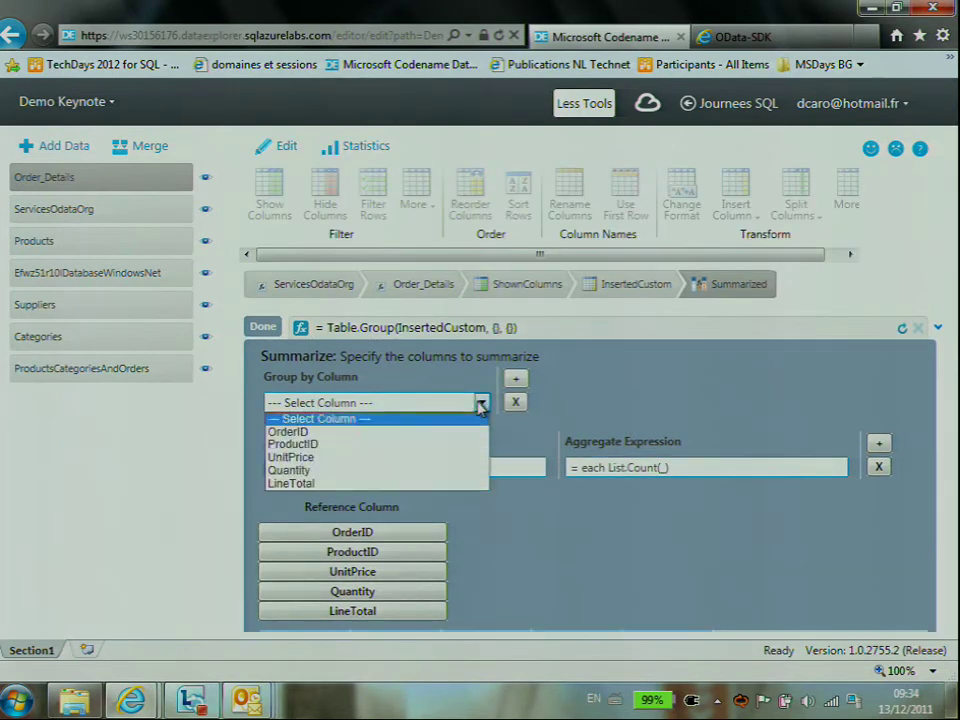
pyautogui.click(381, 445)
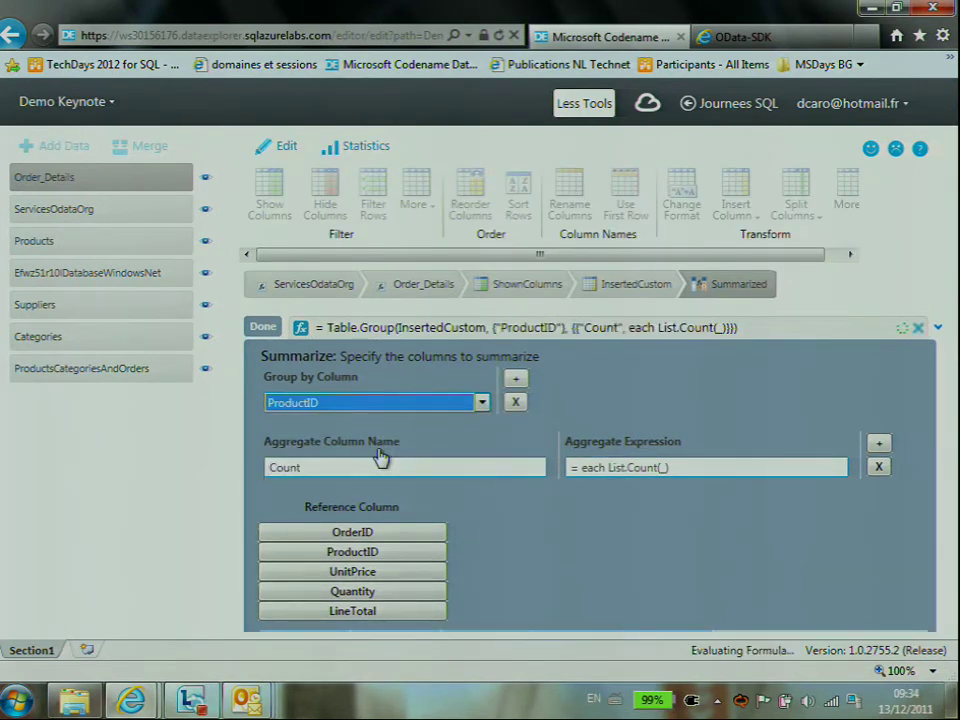
pyautogui.click(332, 474)
pyautogui.moveTo(351, 469); pyautogui.dragTo(225, 456)
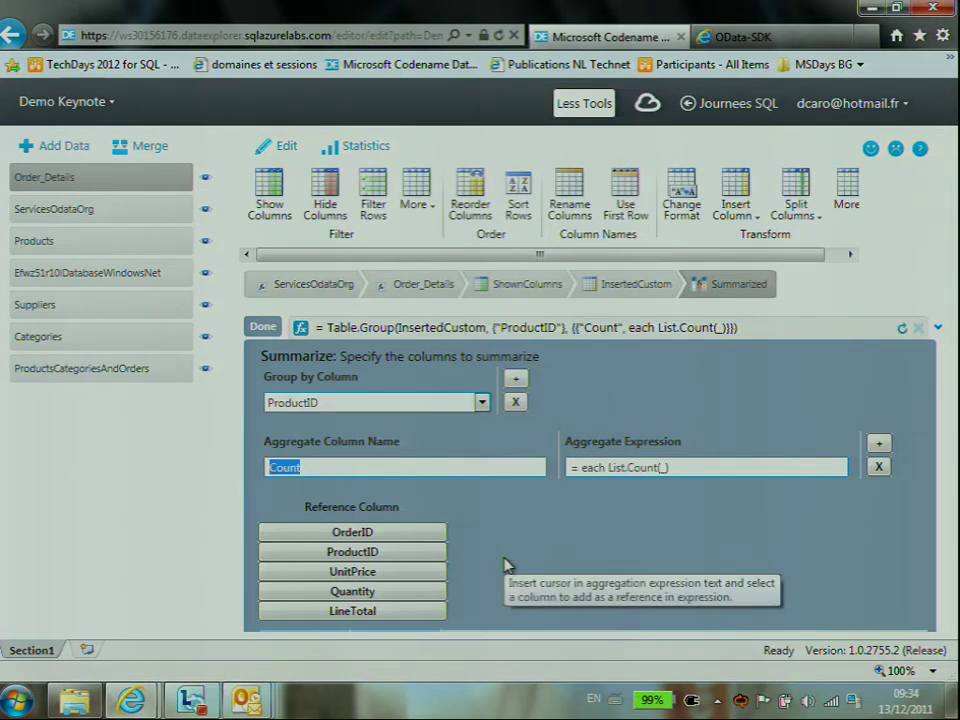
pyautogui.write('Tot')
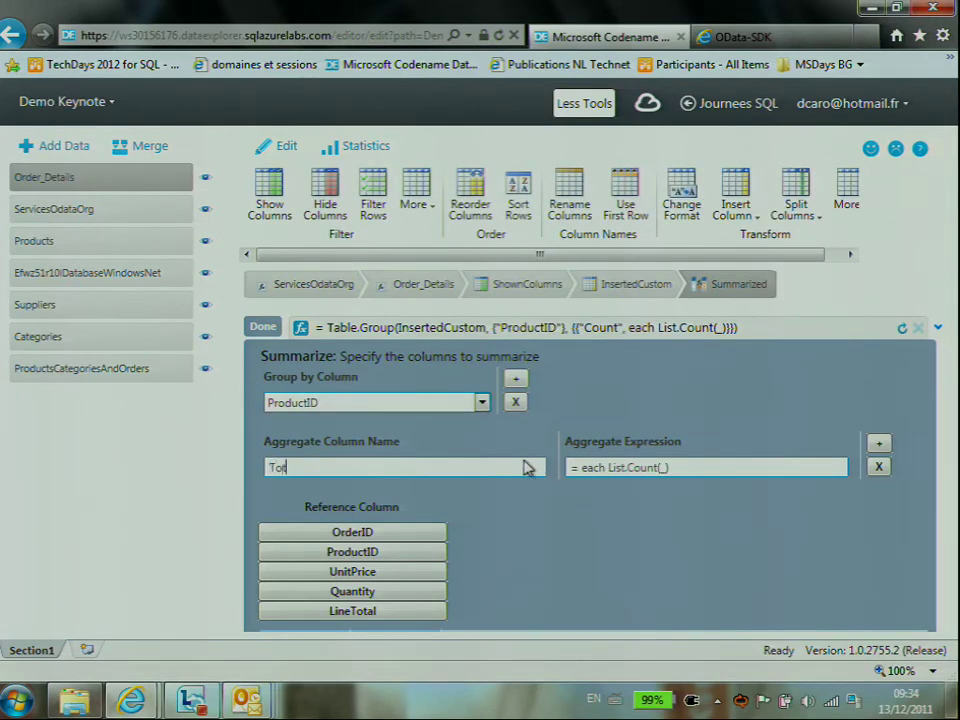
pyautogui.write('al Product Sales')
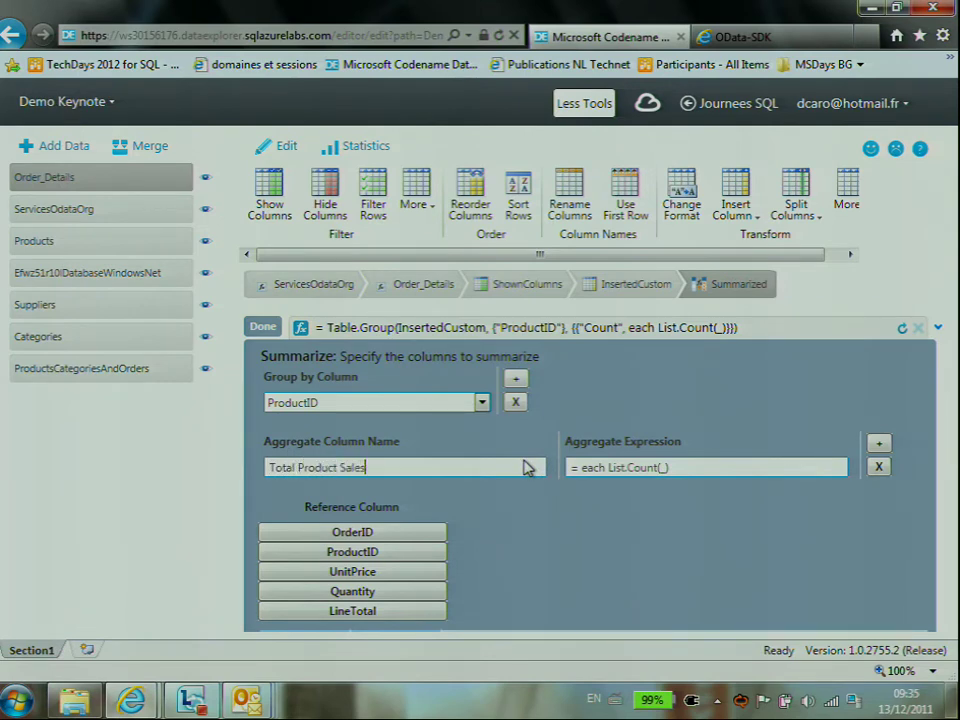
pyautogui.doubleClick(647, 468)
pyautogui.click(350, 613)
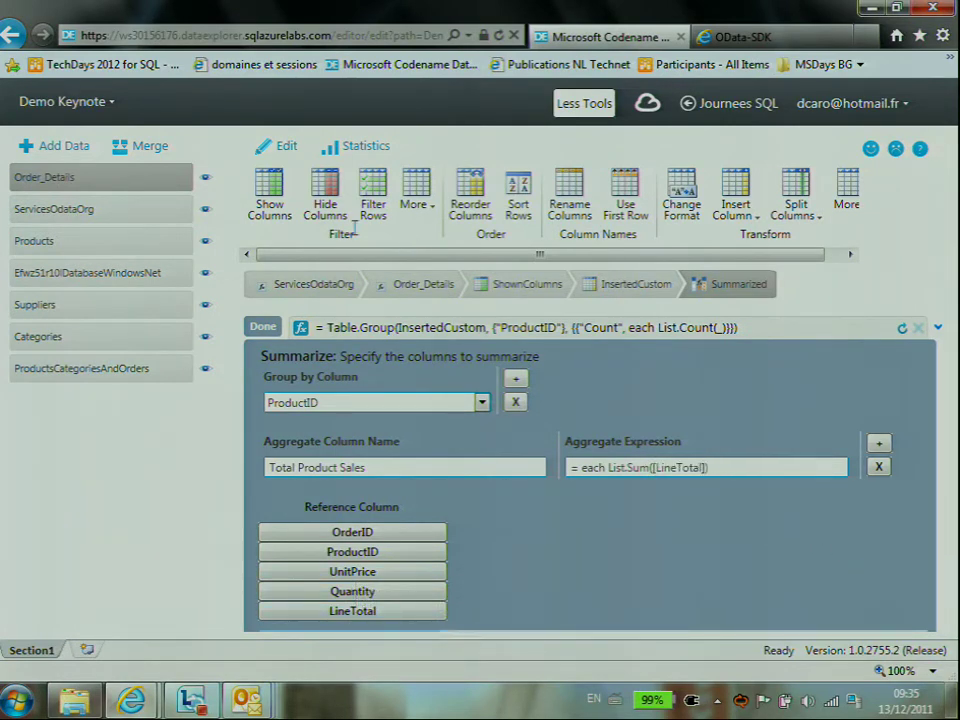
pyautogui.click(265, 327)
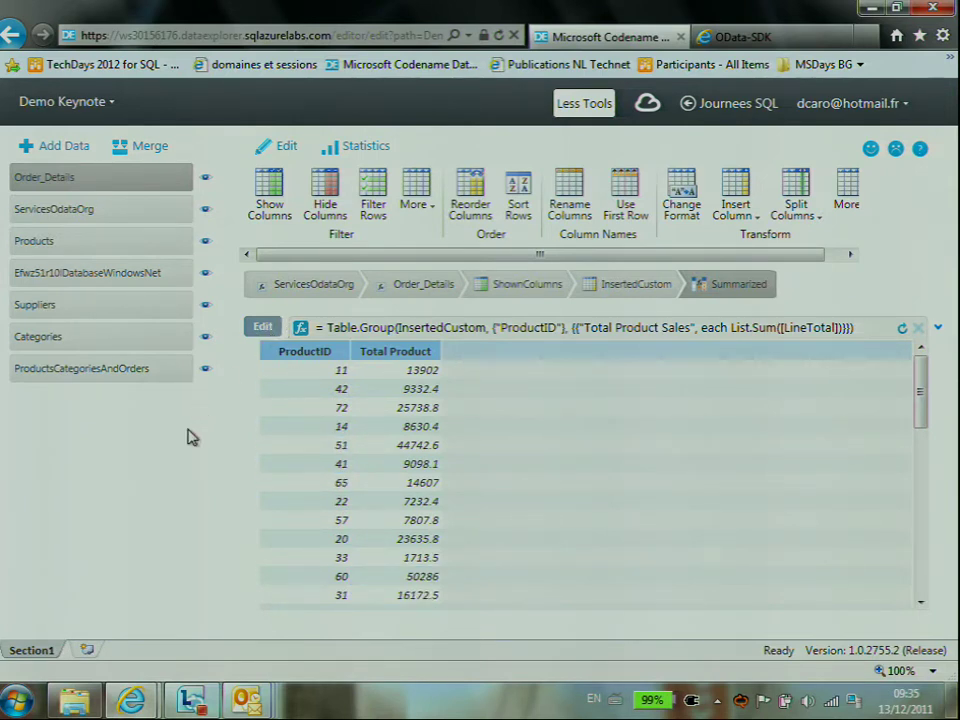
# - Switch to the Products query and show the More transforms list
pyautogui.click(77, 246)
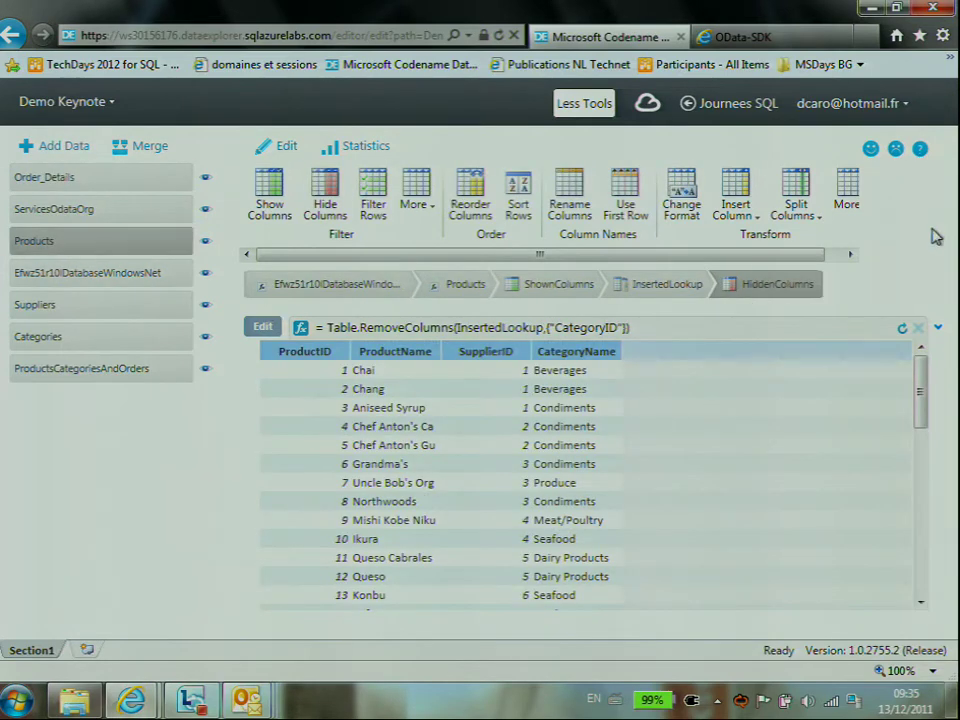
pyautogui.click(850, 254)
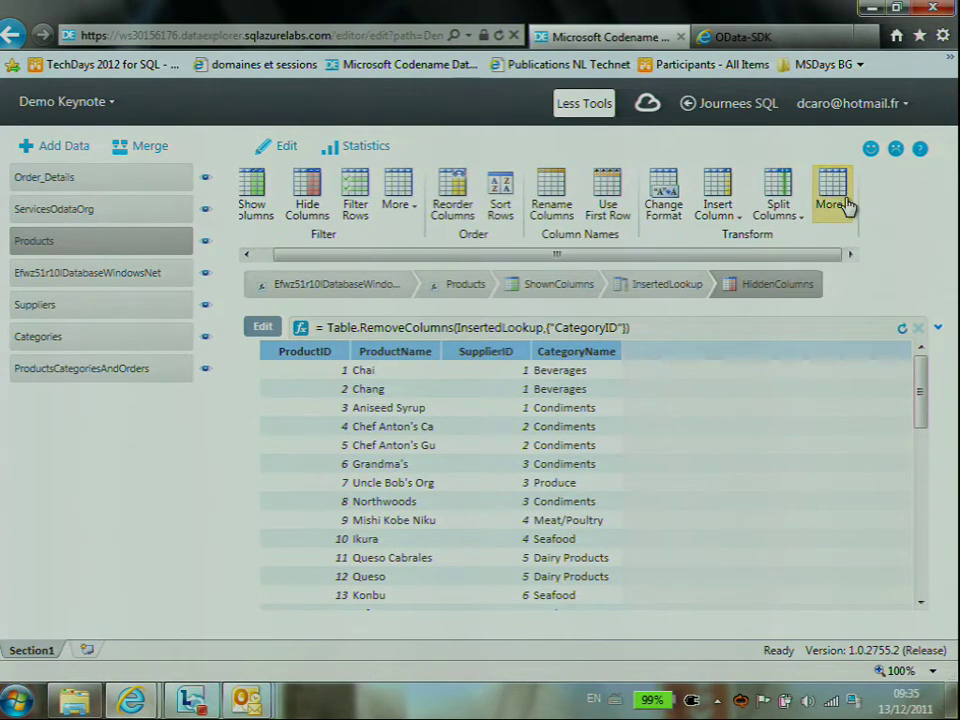
pyautogui.click(846, 205)
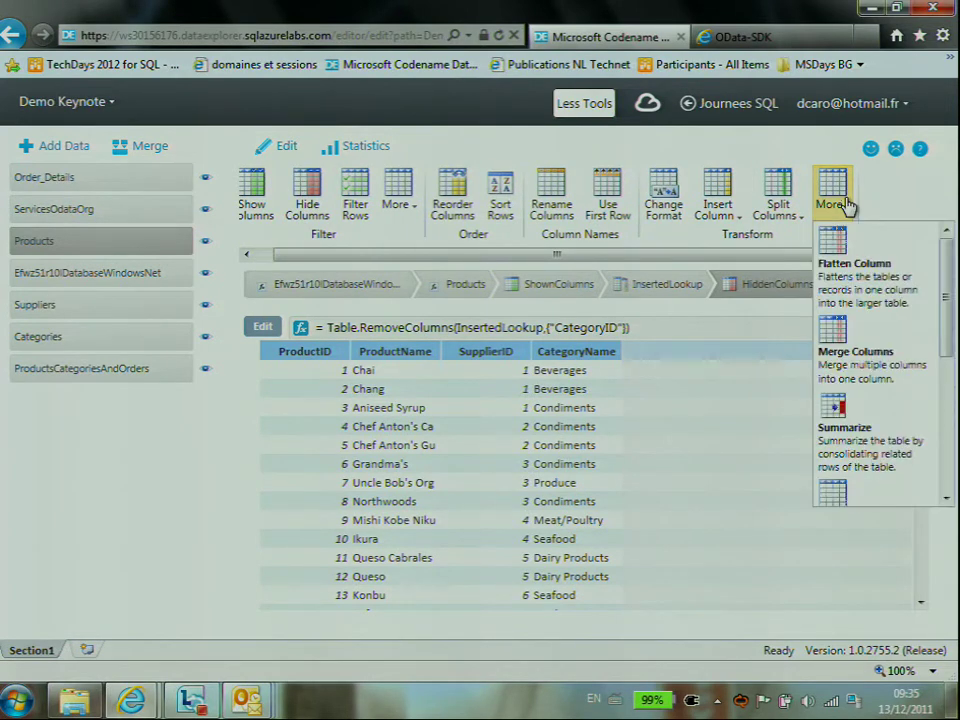
# - Delete the stray MergedColumns step from Products and show the Merge Tables and Append Tables options
pyautogui.click(872, 349)
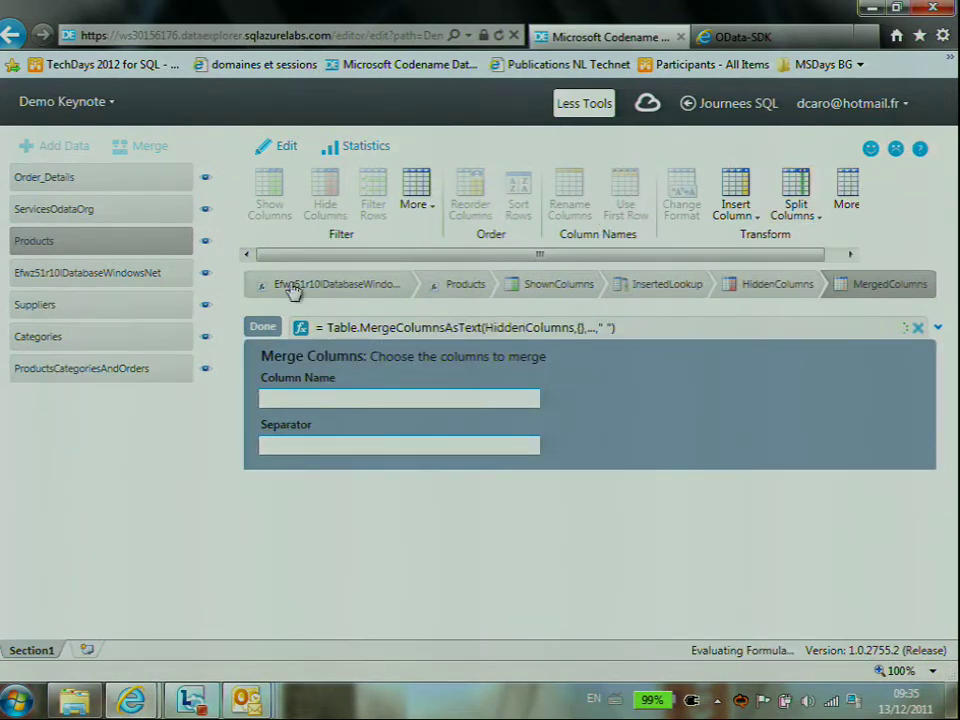
pyautogui.rightClick(889, 288)
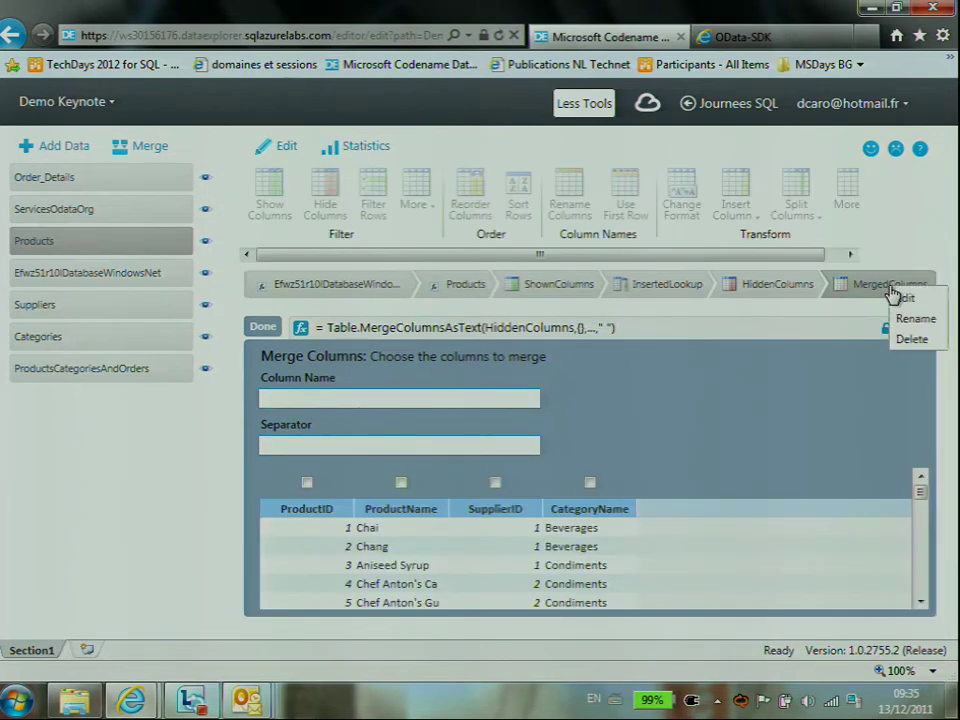
pyautogui.click(910, 341)
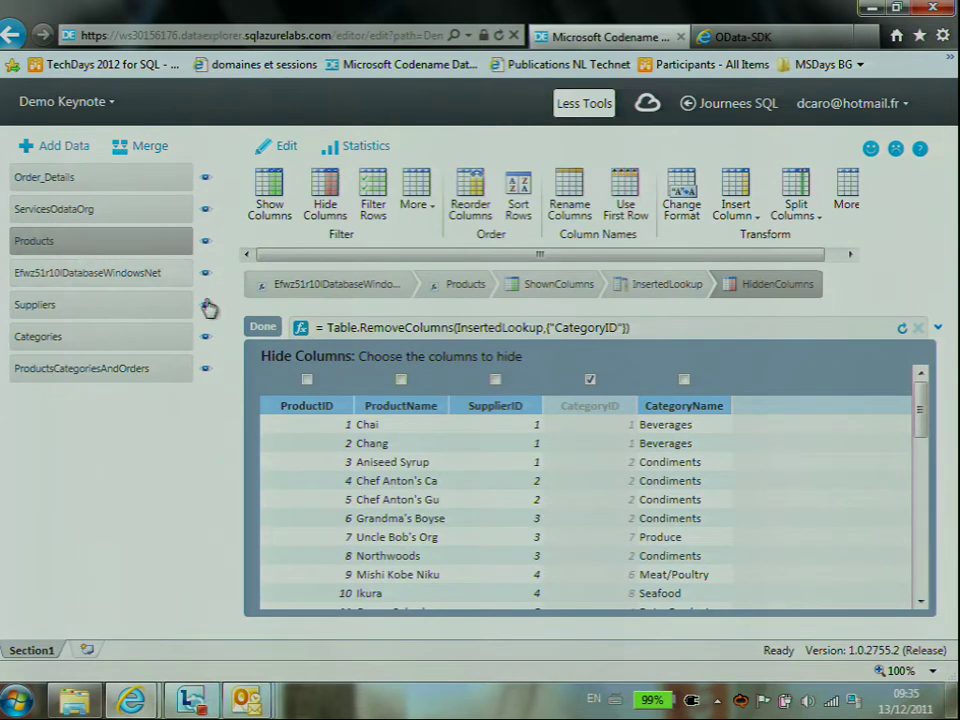
pyautogui.click(265, 330)
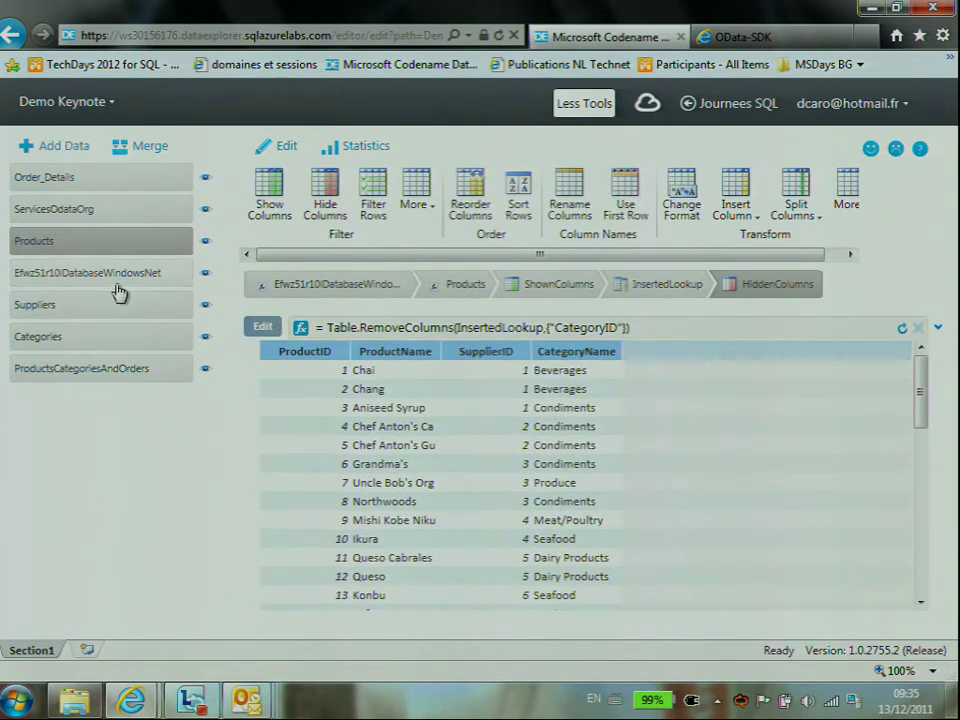
pyautogui.click(142, 149)
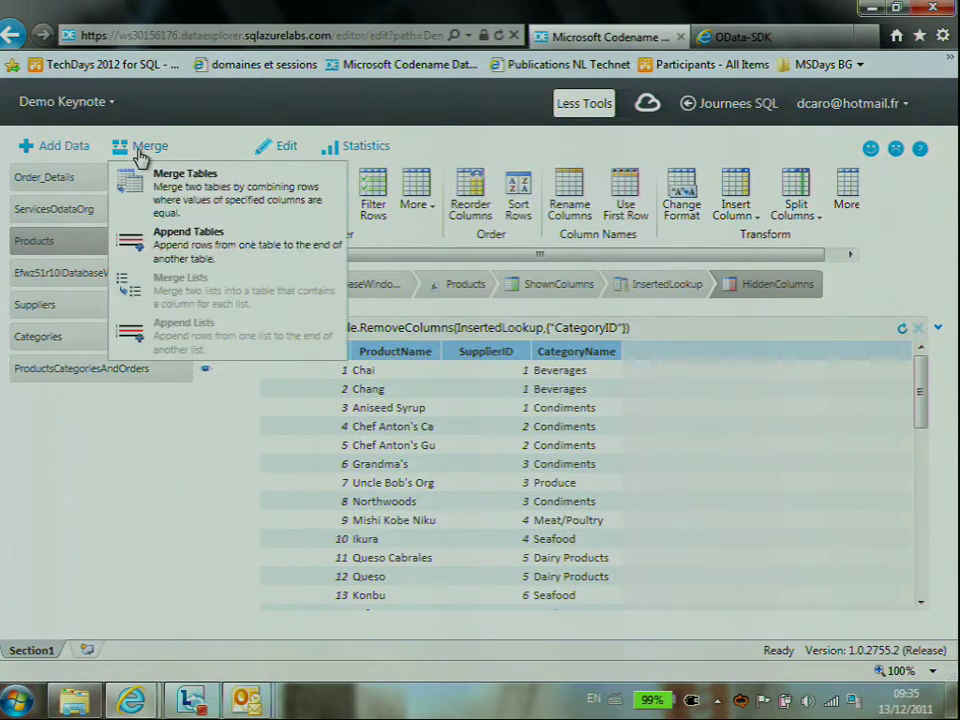
# - Merge Products with Suppliers as the right table on SupplierID, then view the Suppliers query
pyautogui.click(170, 205)
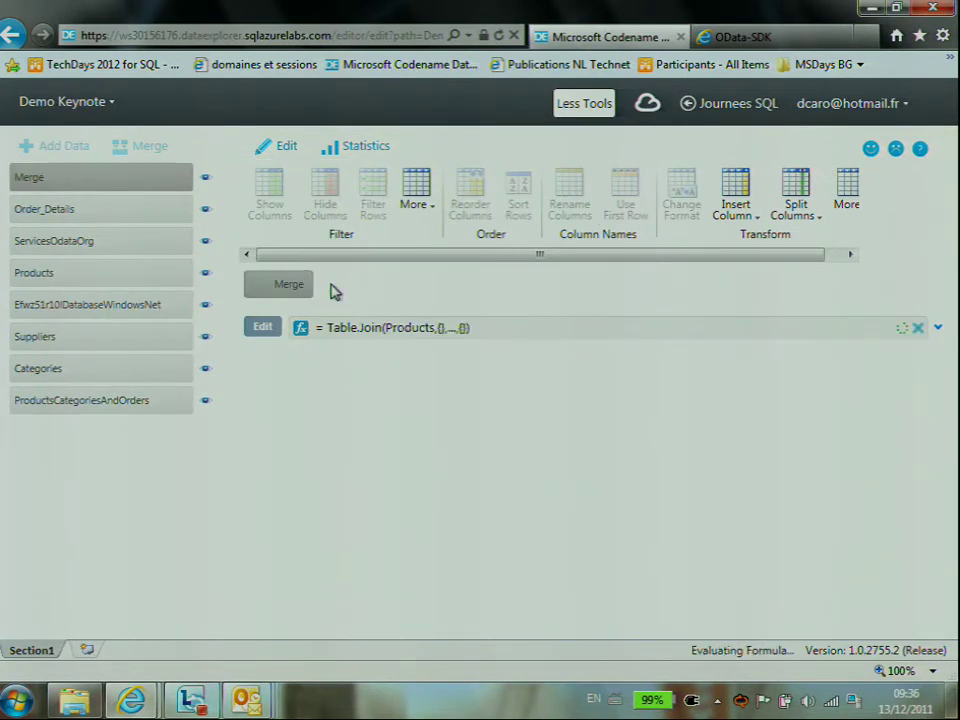
pyautogui.click(258, 327)
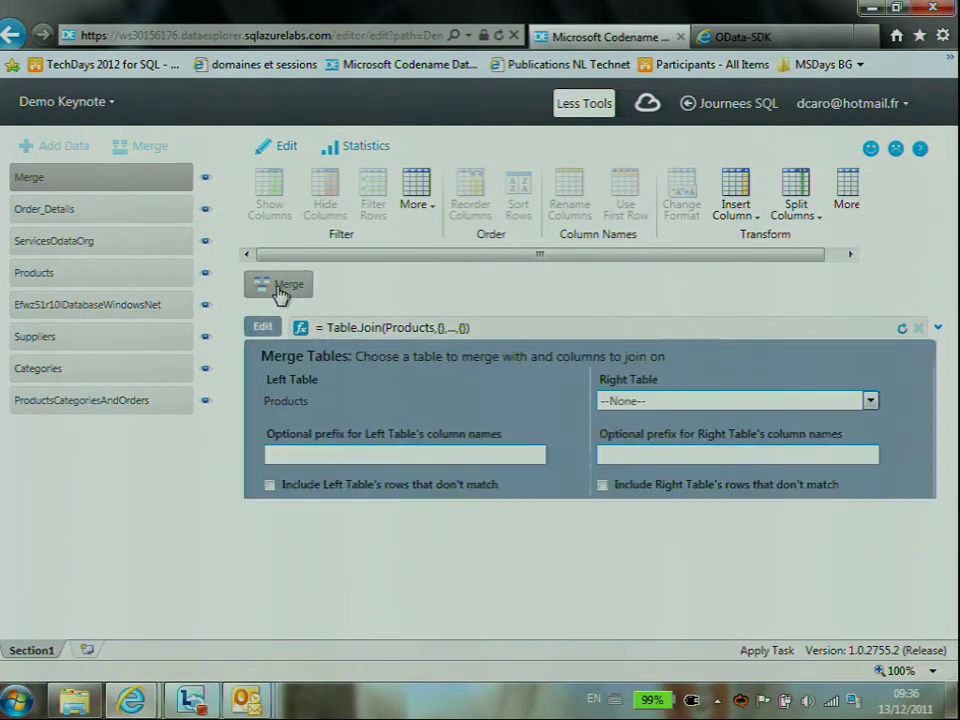
pyautogui.click(624, 400)
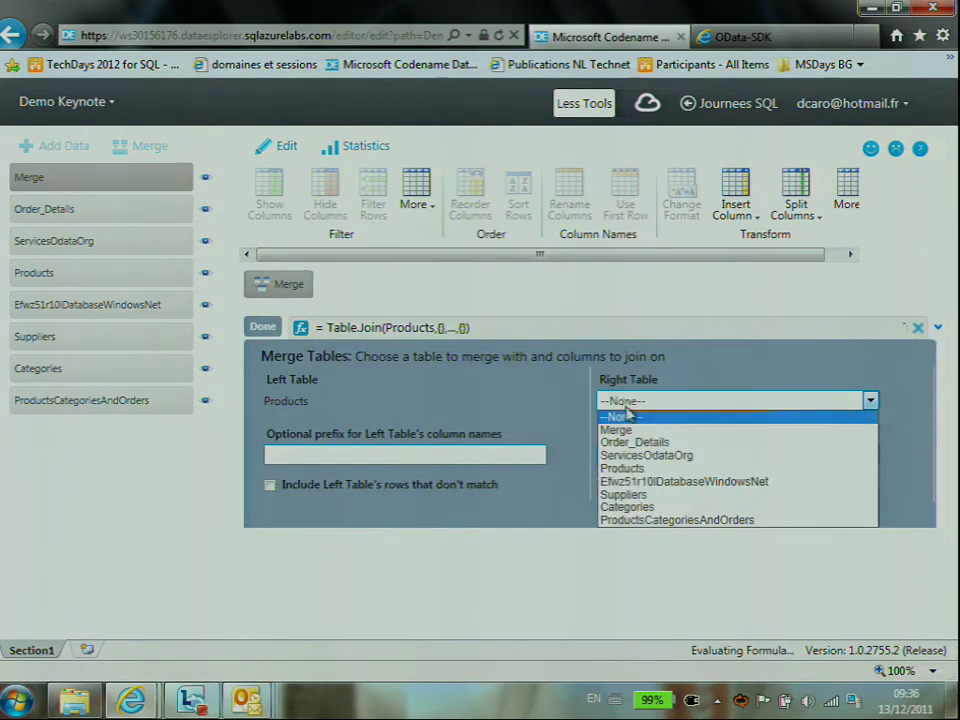
pyautogui.click(639, 487)
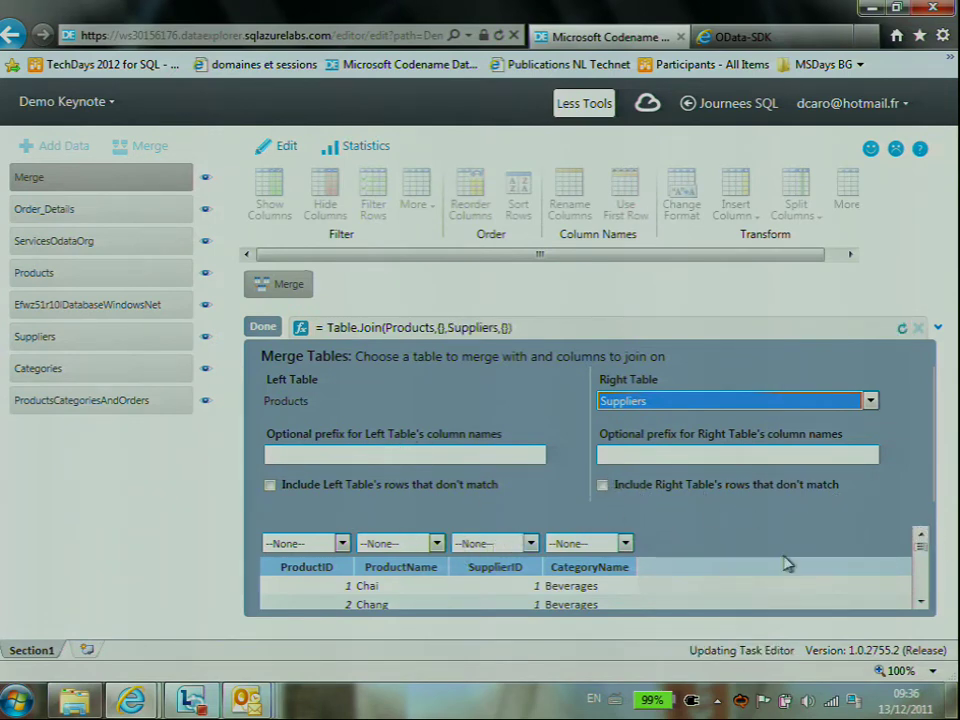
pyautogui.click(512, 543)
pyautogui.click(508, 572)
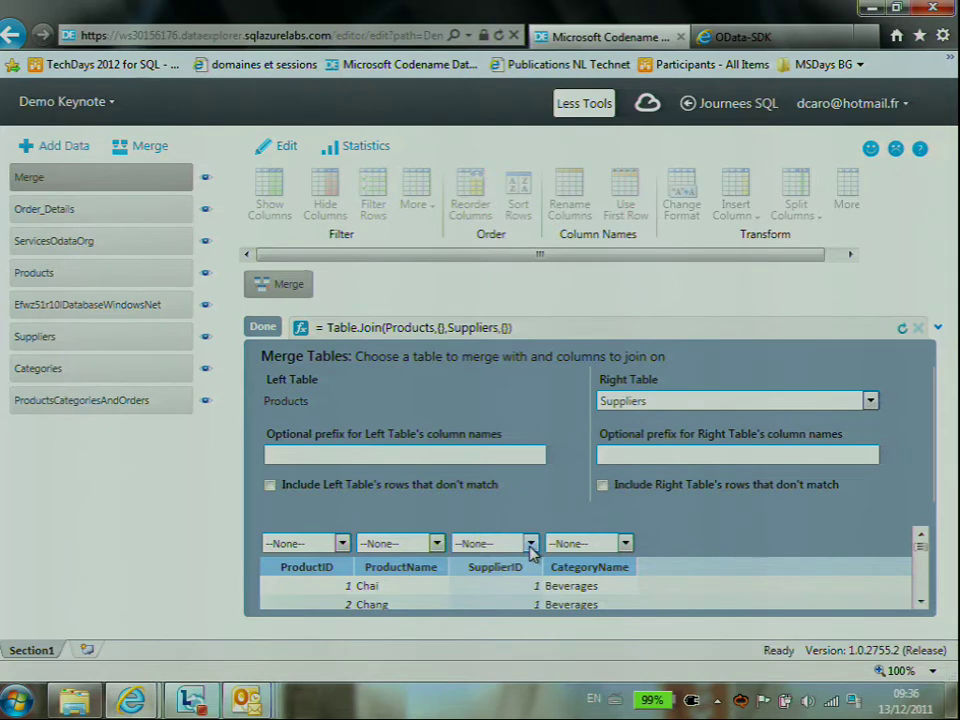
pyautogui.click(531, 543)
pyautogui.click(522, 574)
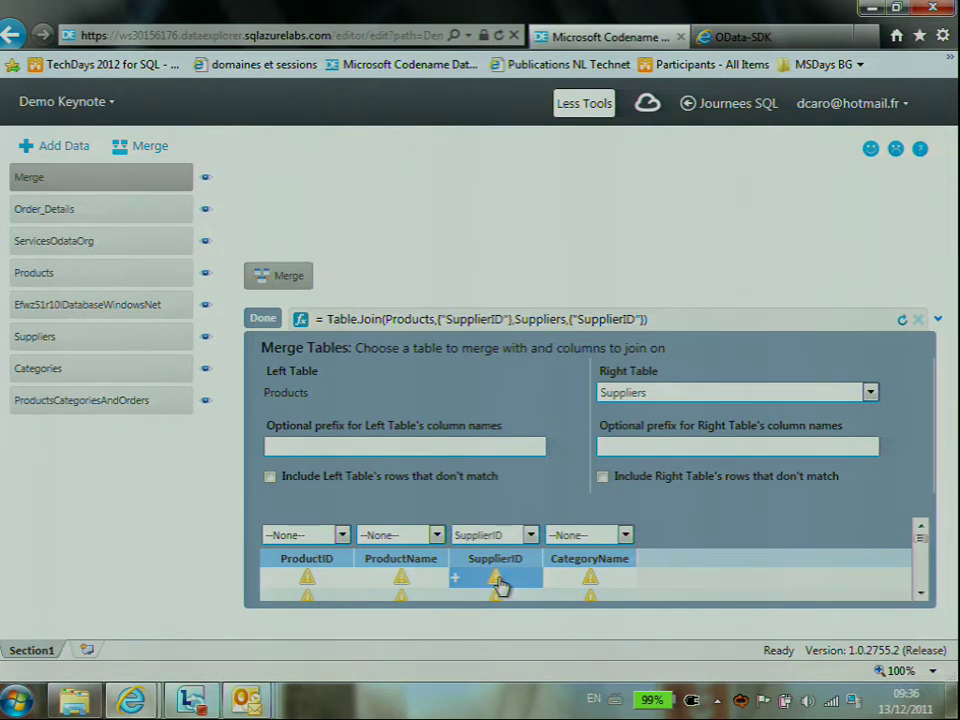
pyautogui.click(44, 340)
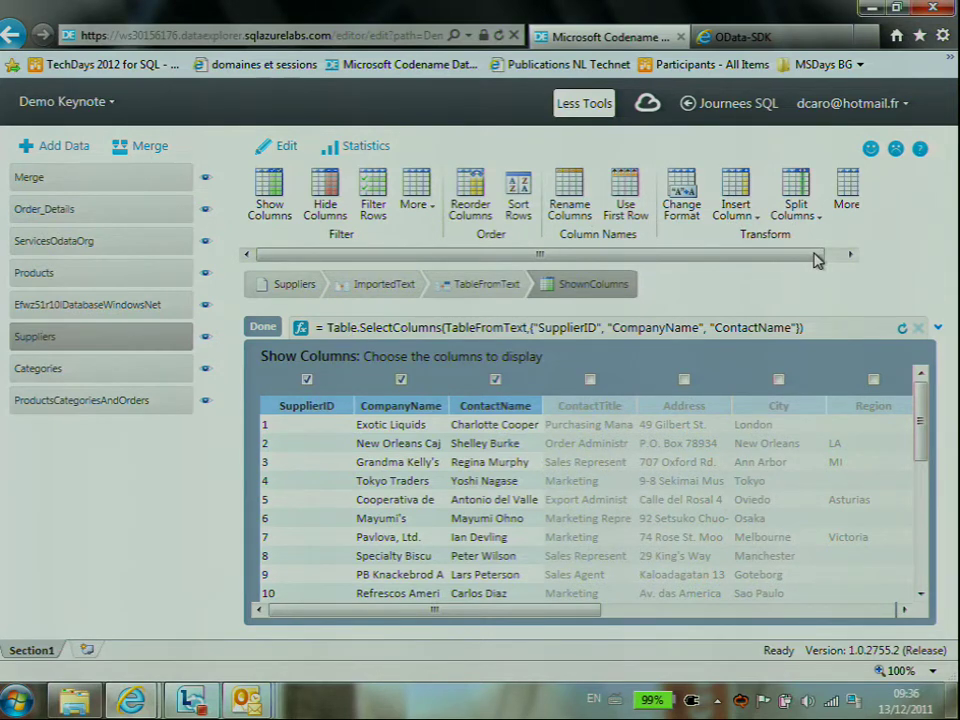
# - Change Suppliers' SupplierID format to Text To Number and check the Merge query's joined rows
pyautogui.click(420, 206)
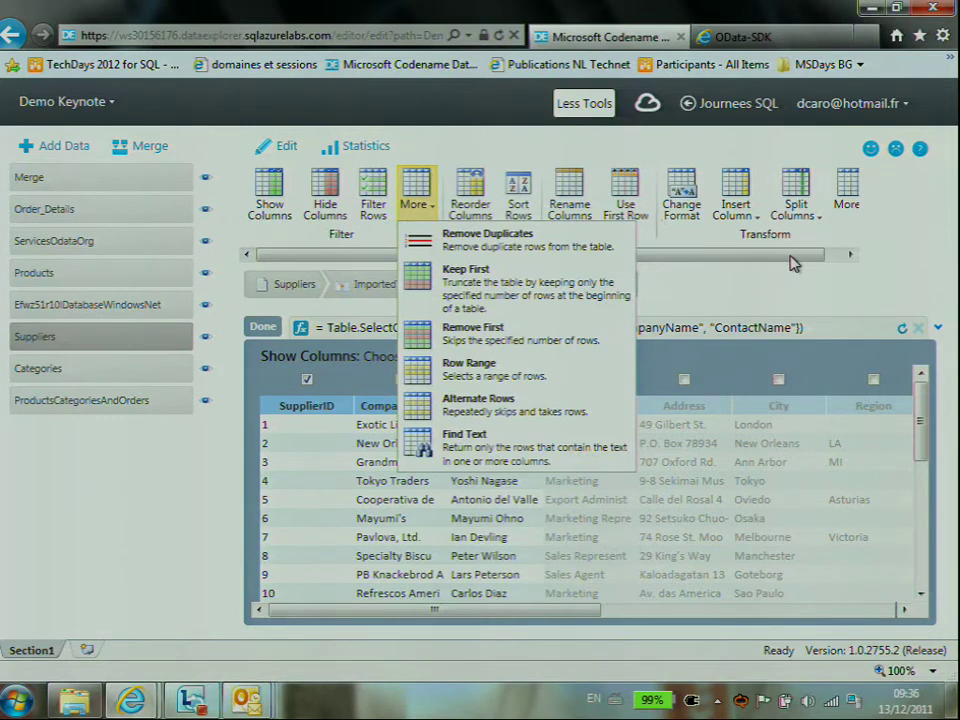
pyautogui.click(696, 218)
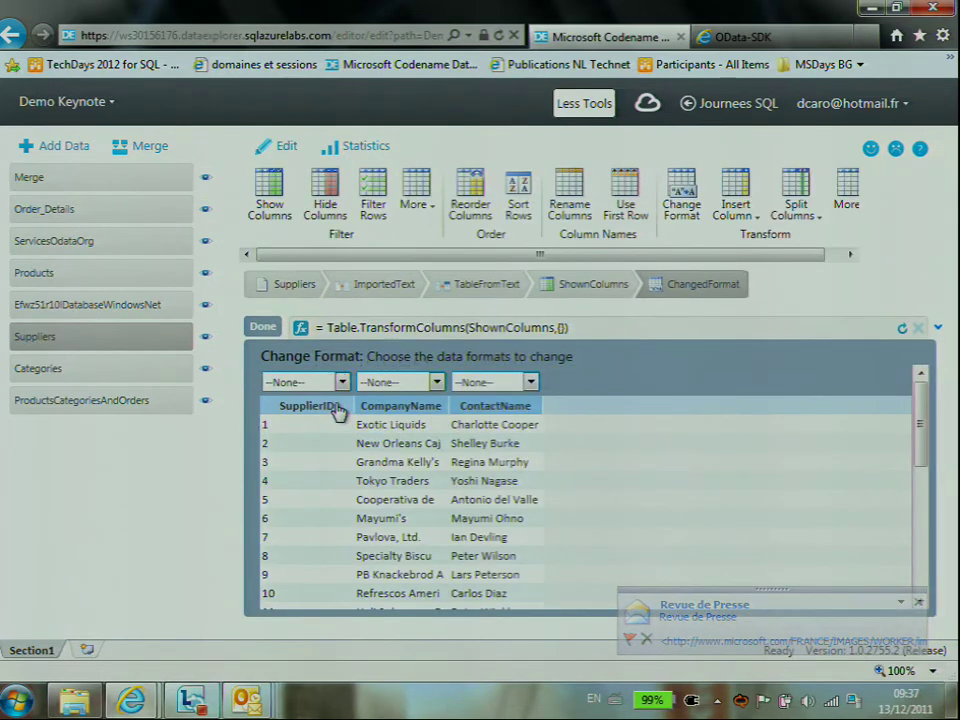
pyautogui.click(336, 386)
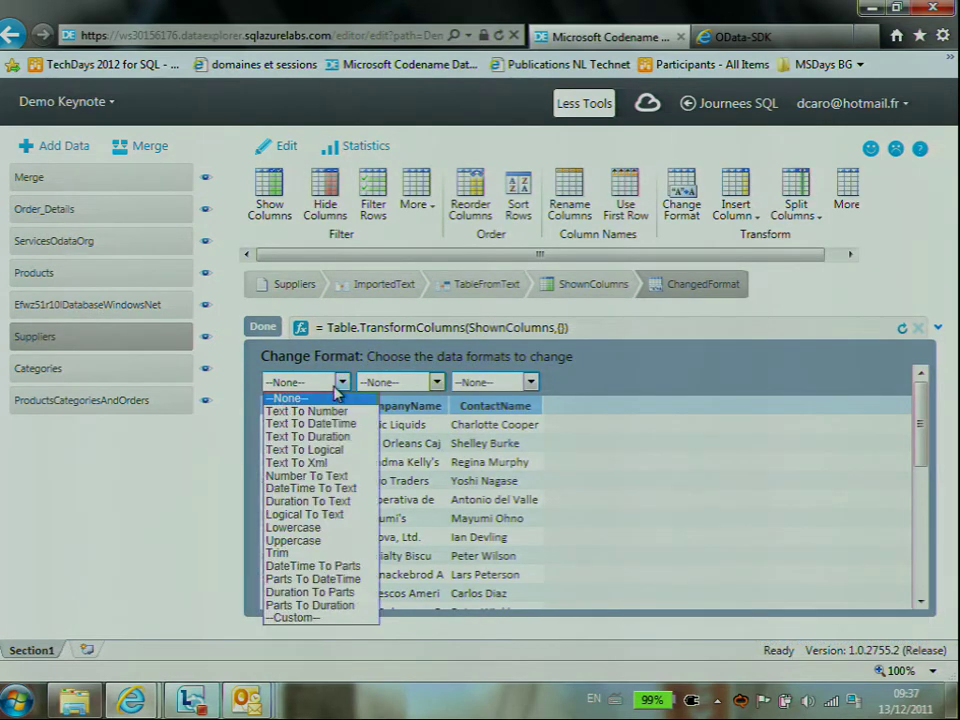
pyautogui.click(345, 413)
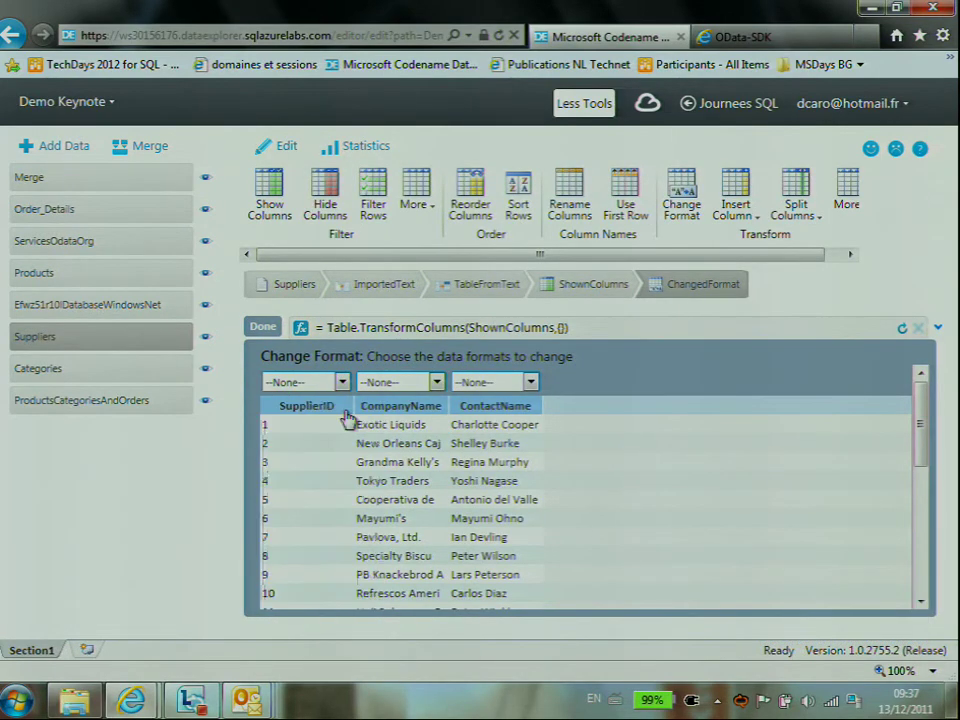
pyautogui.click(265, 333)
pyautogui.click(67, 185)
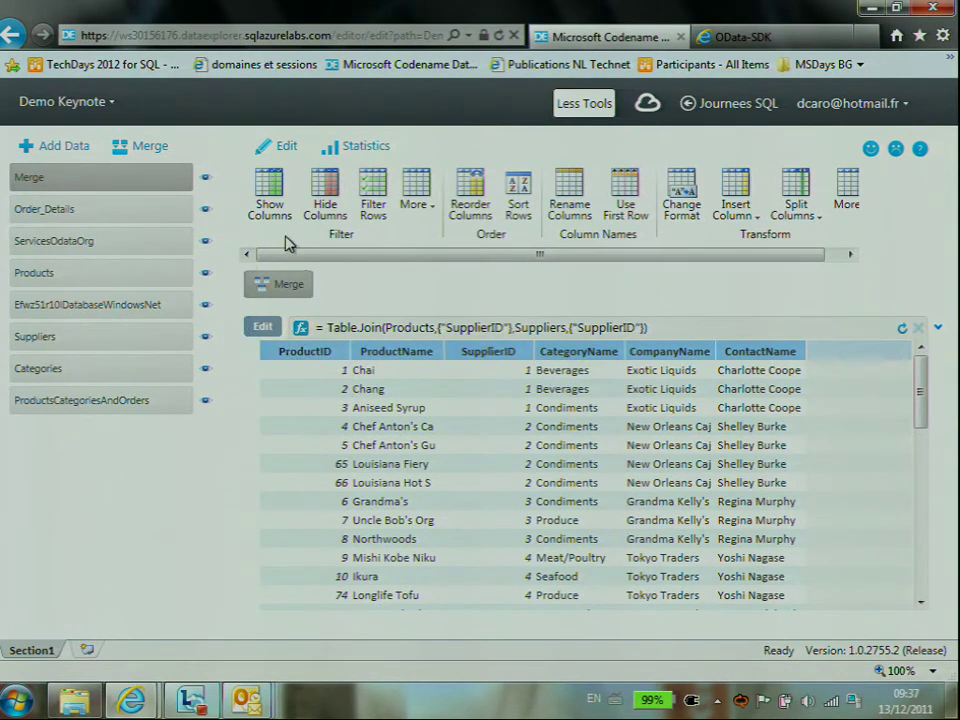
# - Choose to insert a Lookup Column into the Merge query
pyautogui.click(836, 254)
pyautogui.click(846, 212)
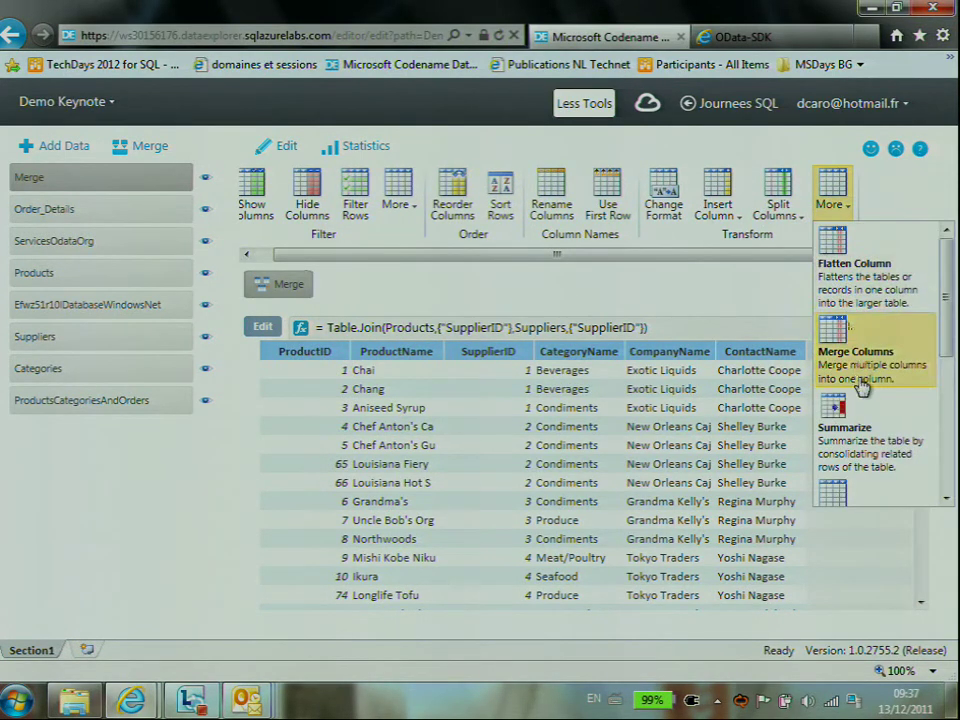
pyautogui.scroll(-3, 928, 439)
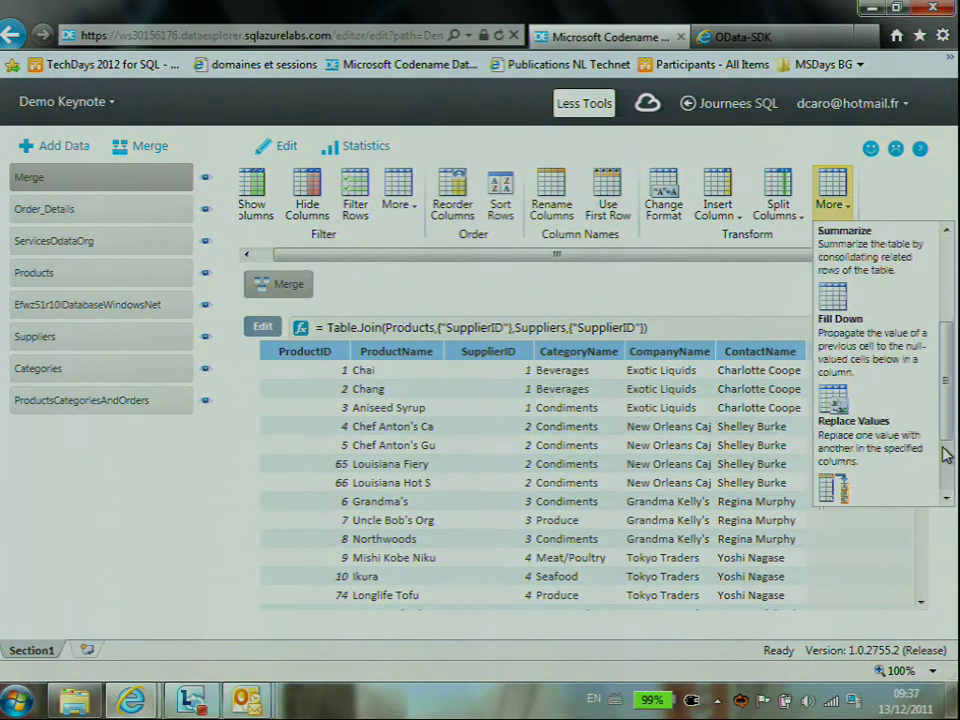
pyautogui.click(735, 206)
pyautogui.click(771, 300)
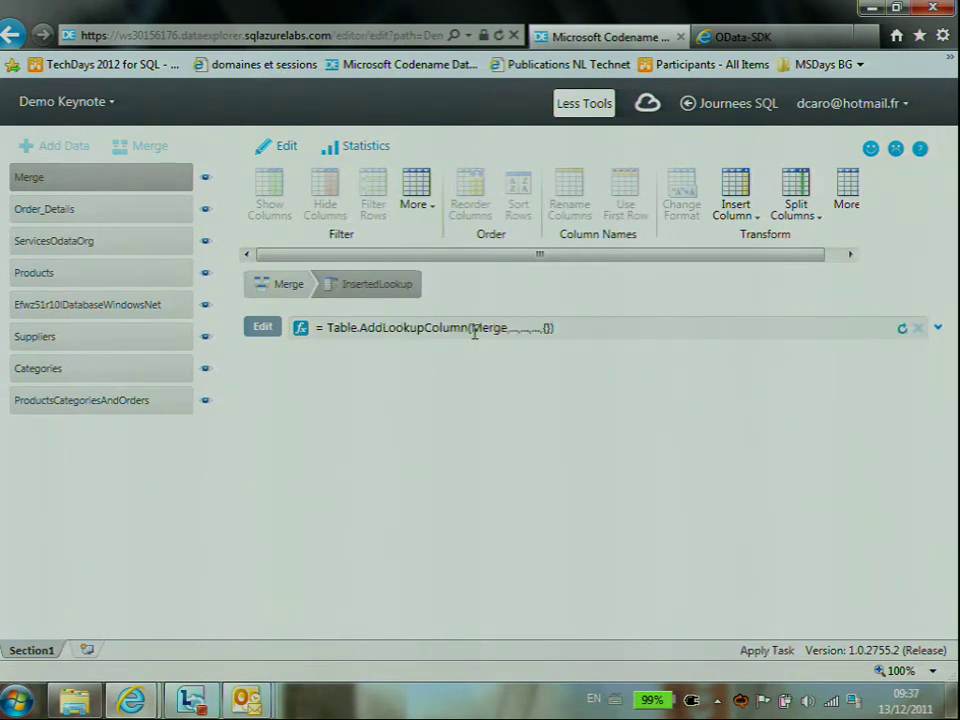
# - Name the lookup column ProductsSales, retrieving ProductID from Order_Details matched on ProductID
pyautogui.click(327, 399)
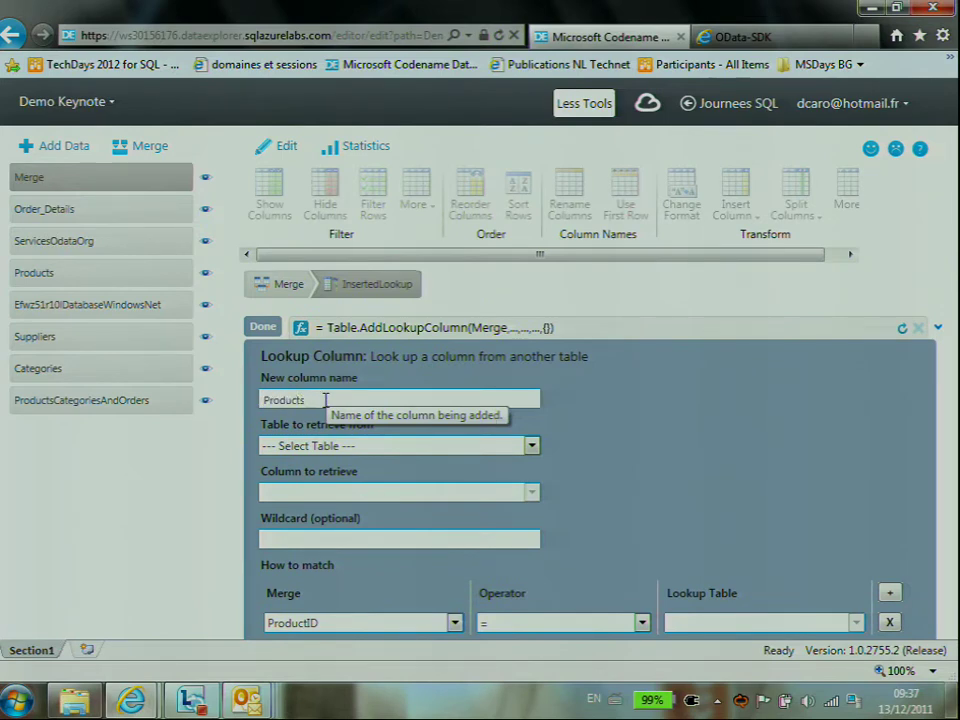
pyautogui.write('ProductsSales')
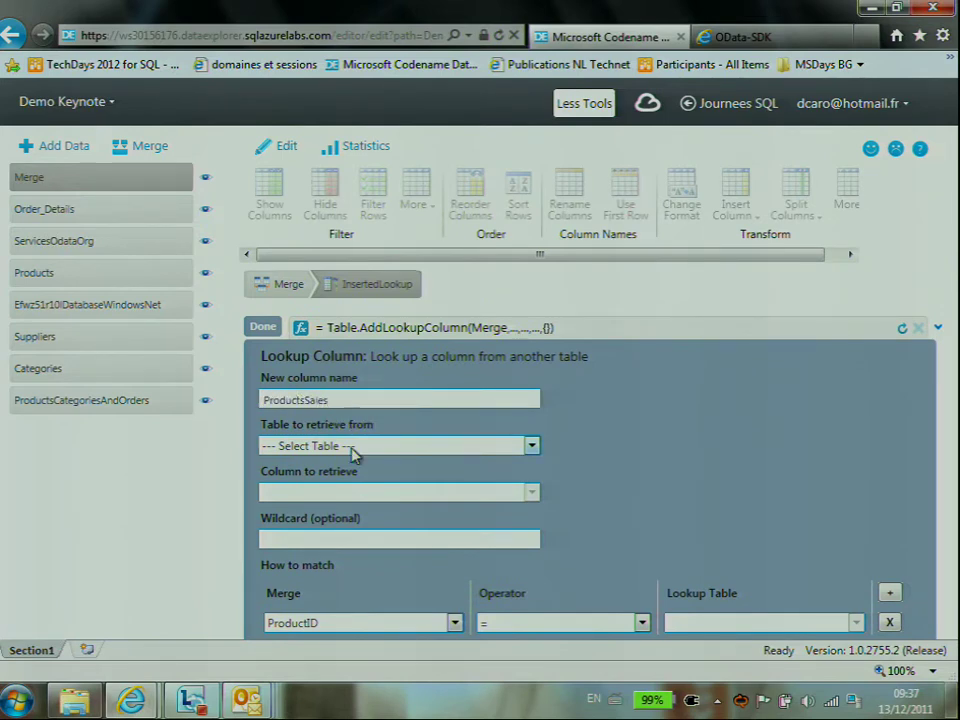
pyautogui.click(352, 452)
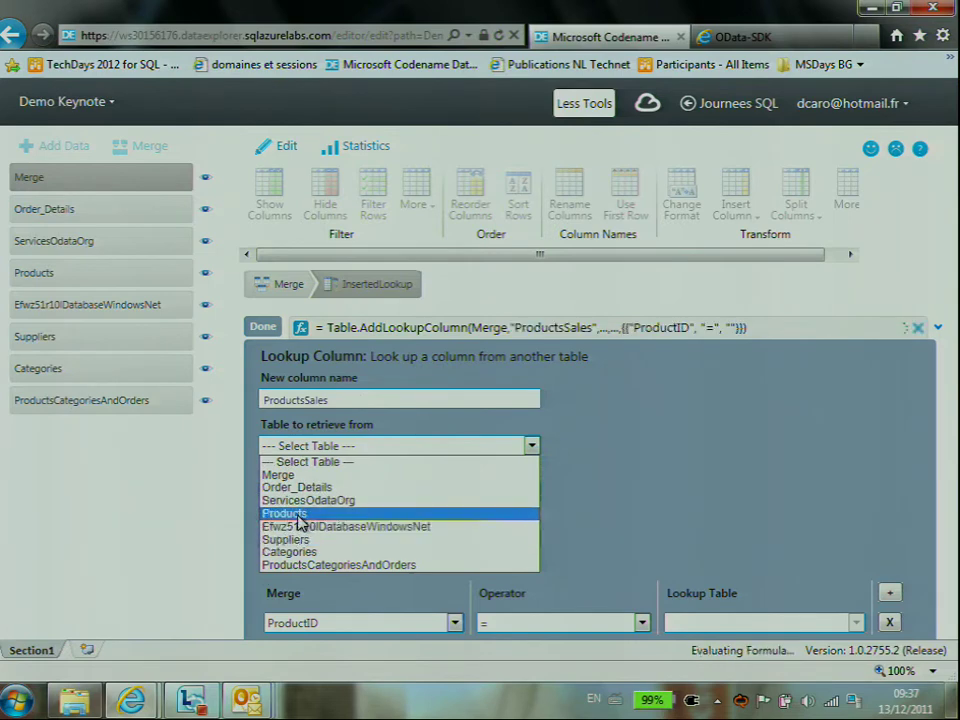
pyautogui.click(306, 488)
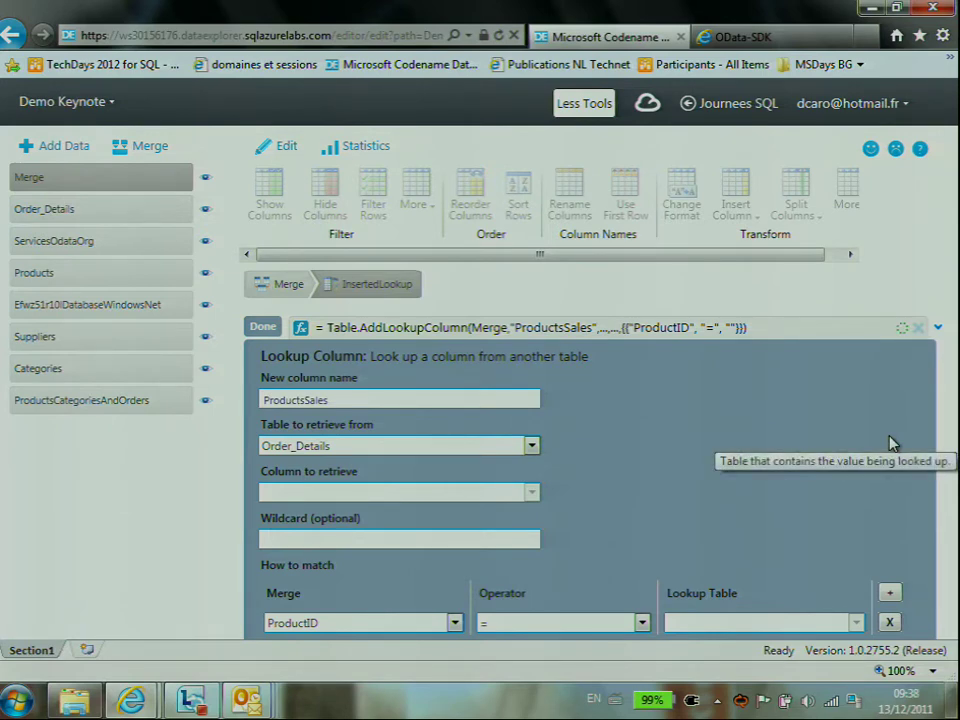
pyautogui.click(533, 495)
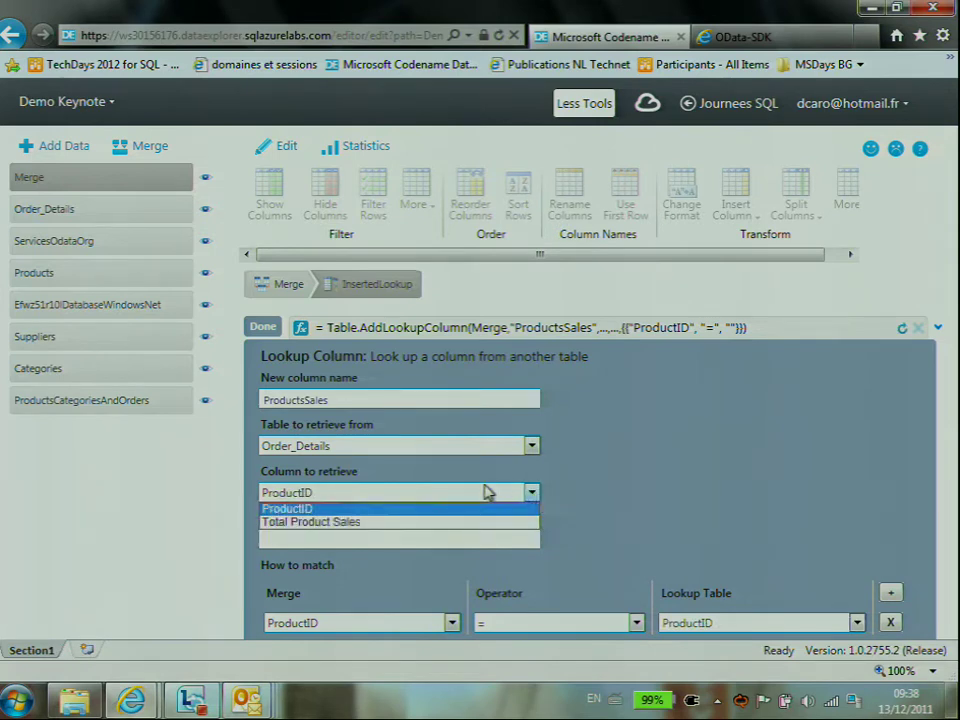
pyautogui.click(465, 508)
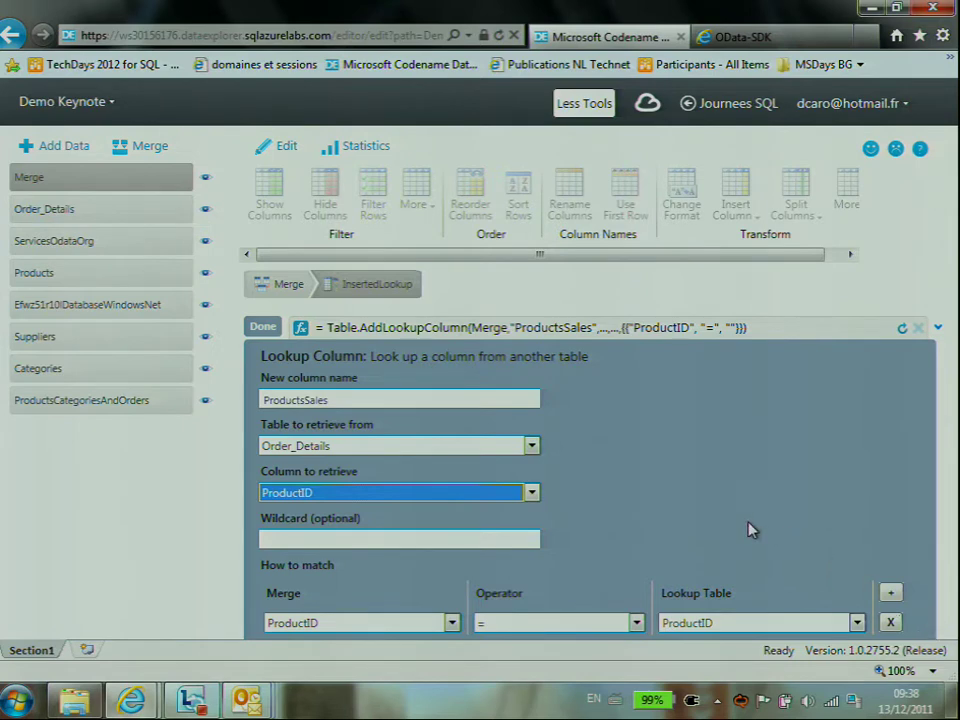
pyautogui.press('Tab')
pyautogui.press('Tab')
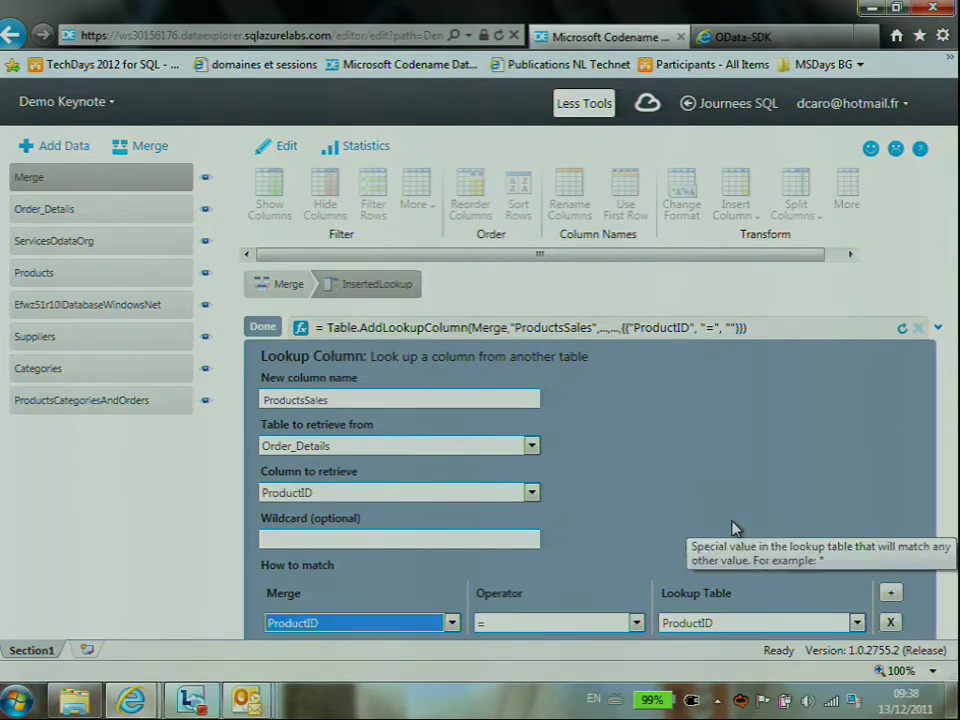
pyautogui.press('Tab')
pyautogui.press('Tab')
pyautogui.press('Tab')
pyautogui.press('Tab')
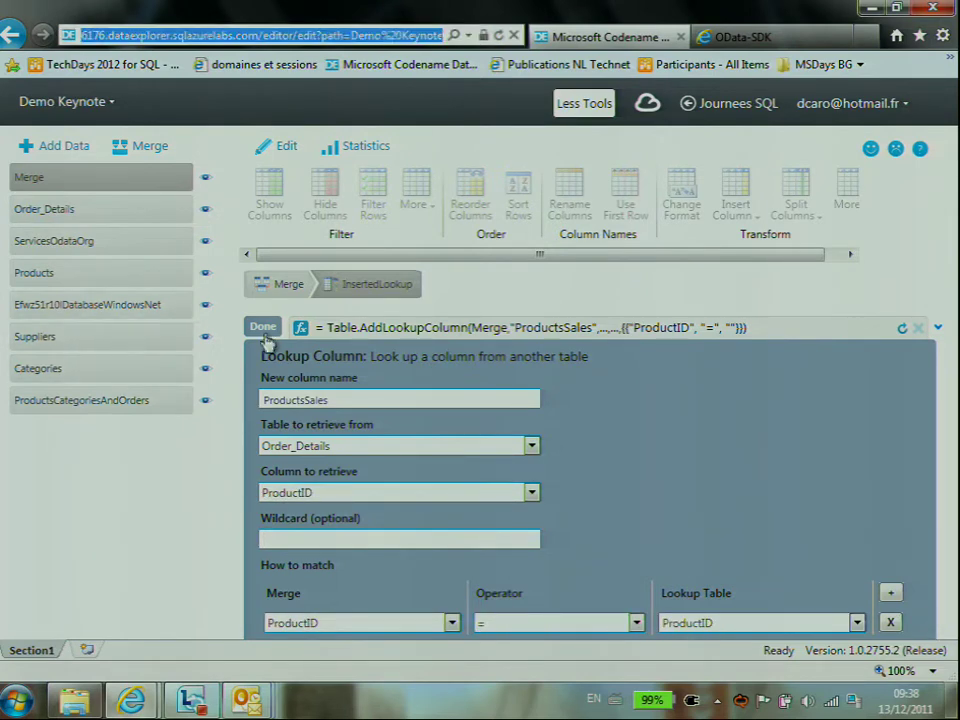
pyautogui.click(264, 333)
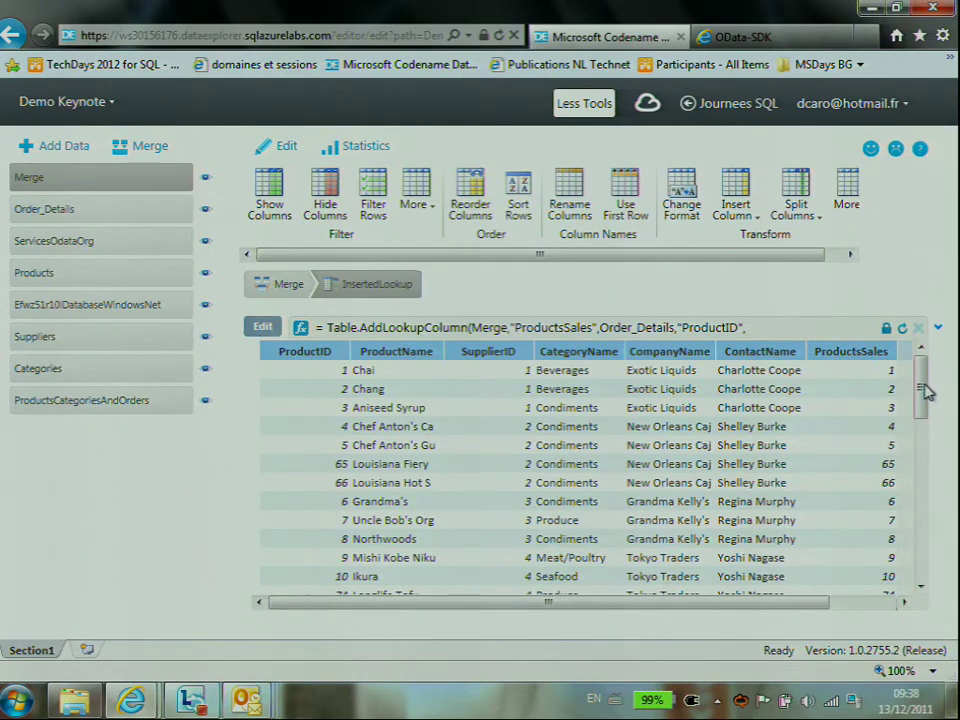
# - Save the mashup and go back to the Journees SQL workspace home page
pyautogui.moveTo(922, 392); pyautogui.dragTo(924, 568)
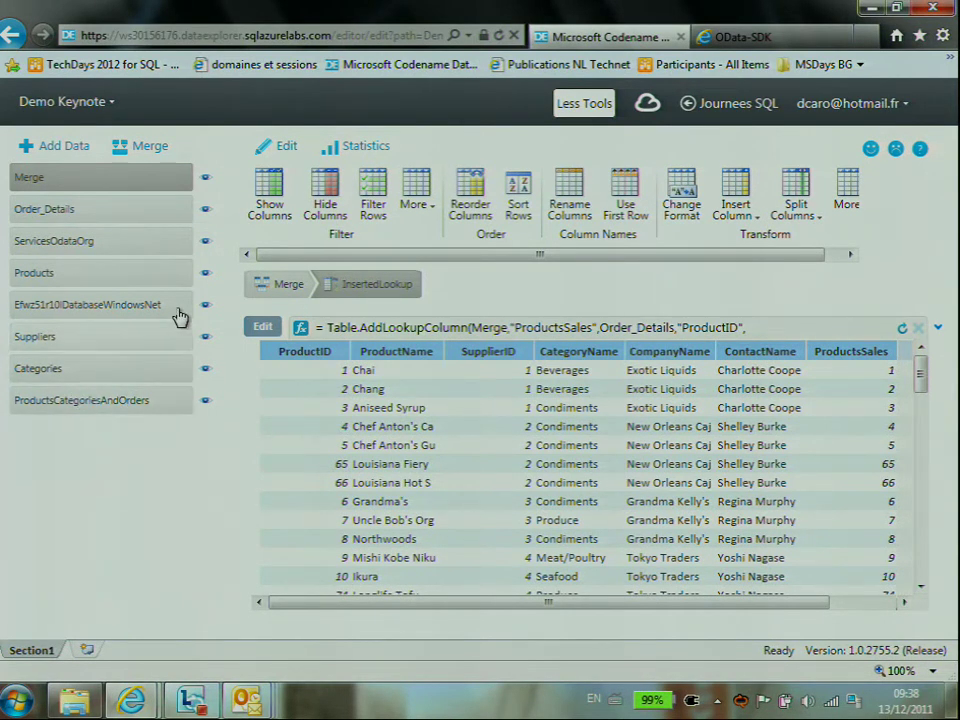
pyautogui.click(725, 113)
pyautogui.click(534, 399)
pyautogui.click(100, 101)
pyautogui.click(95, 127)
pyautogui.click(723, 106)
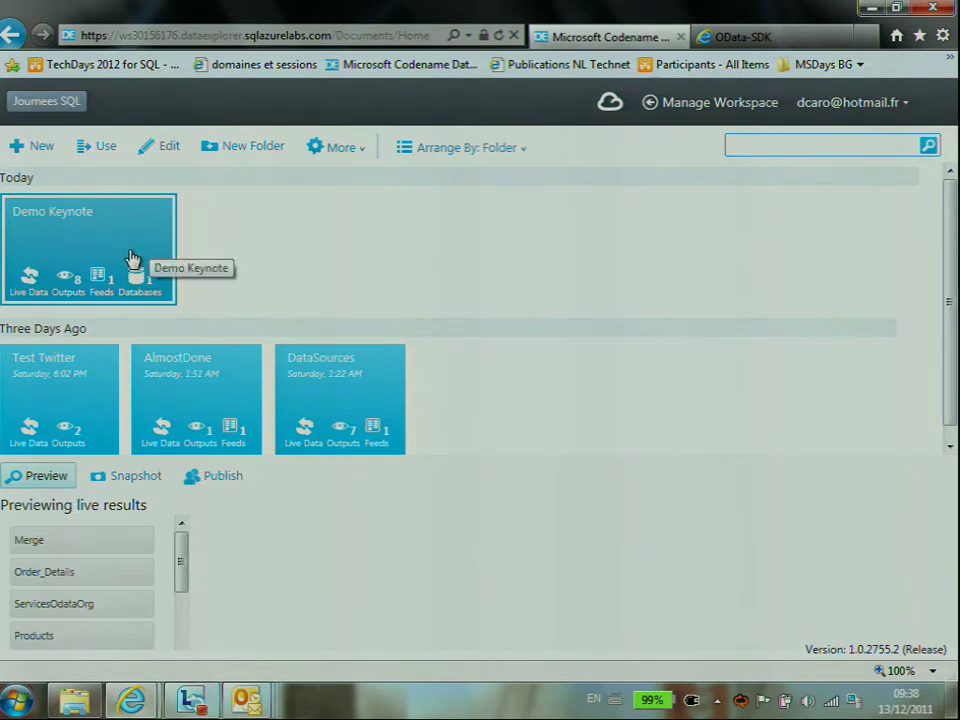
# - Publish the Demo Keynote mashup with results visible to everyone, including anonymous users
pyautogui.rightClick(131, 259)
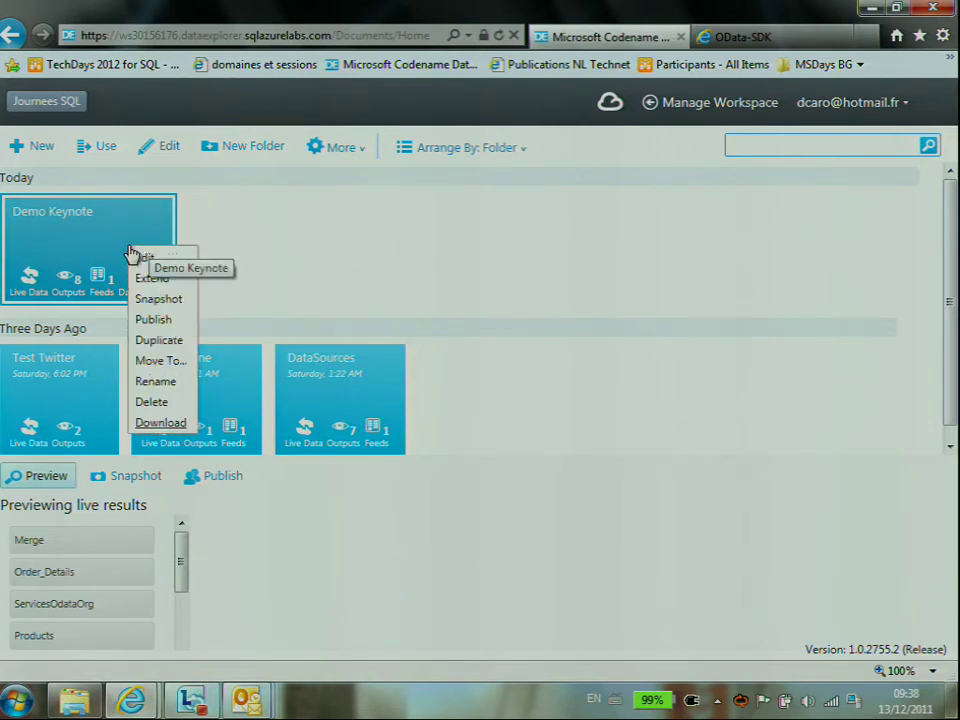
pyautogui.click(153, 320)
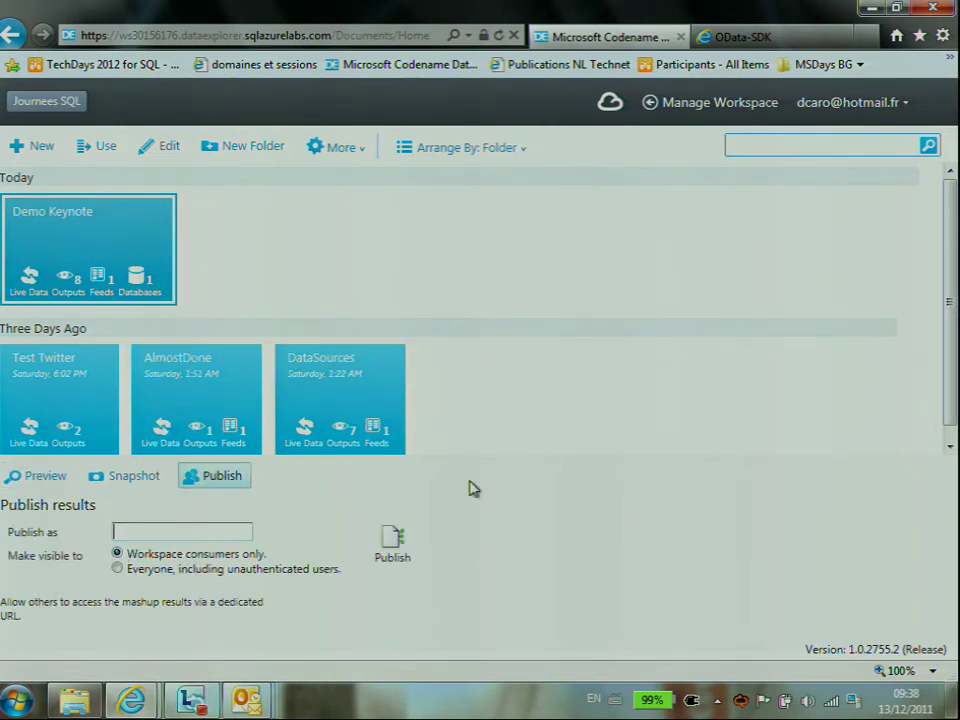
pyautogui.write('Demo Keynote')
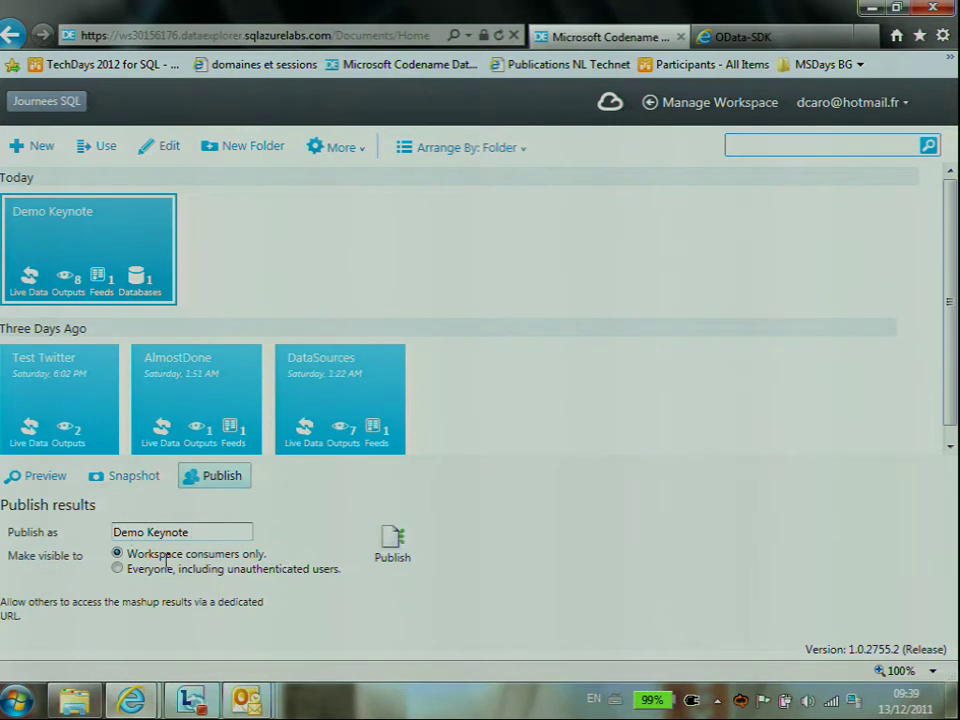
pyautogui.click(118, 569)
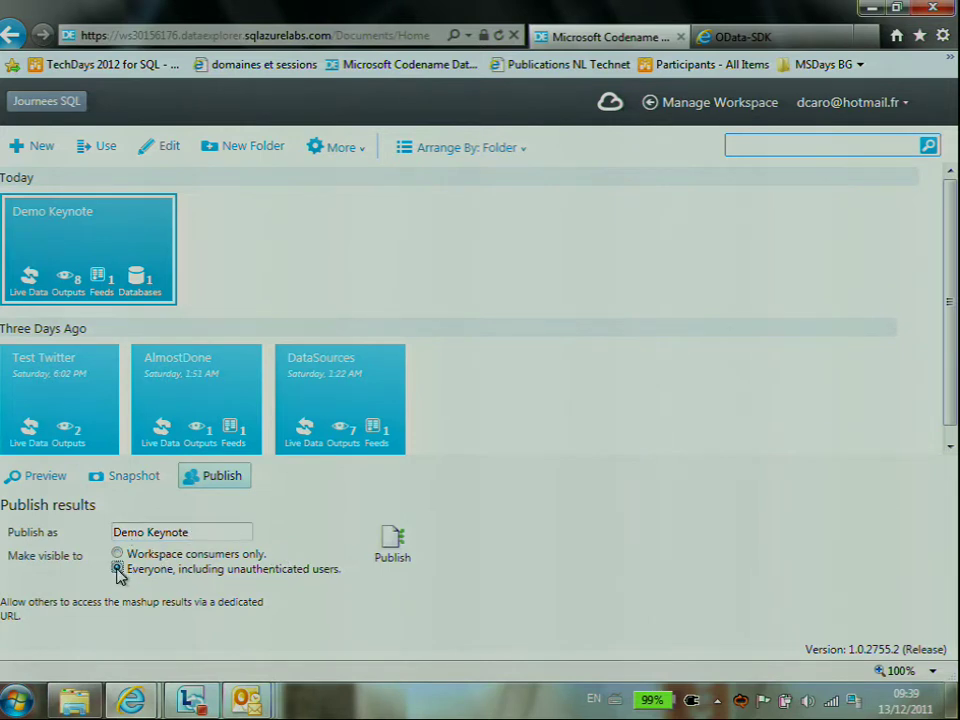
pyautogui.click(390, 550)
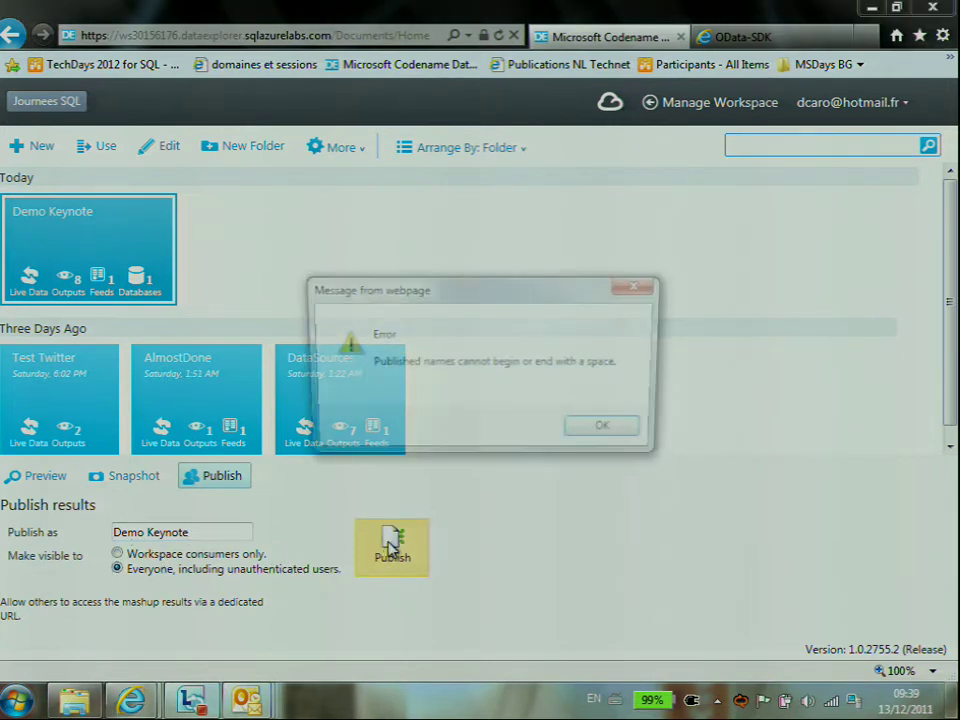
# - Remove the space so it publishes as DemoKeynote, and open the published results page
pyautogui.click(608, 432)
pyautogui.click(153, 530)
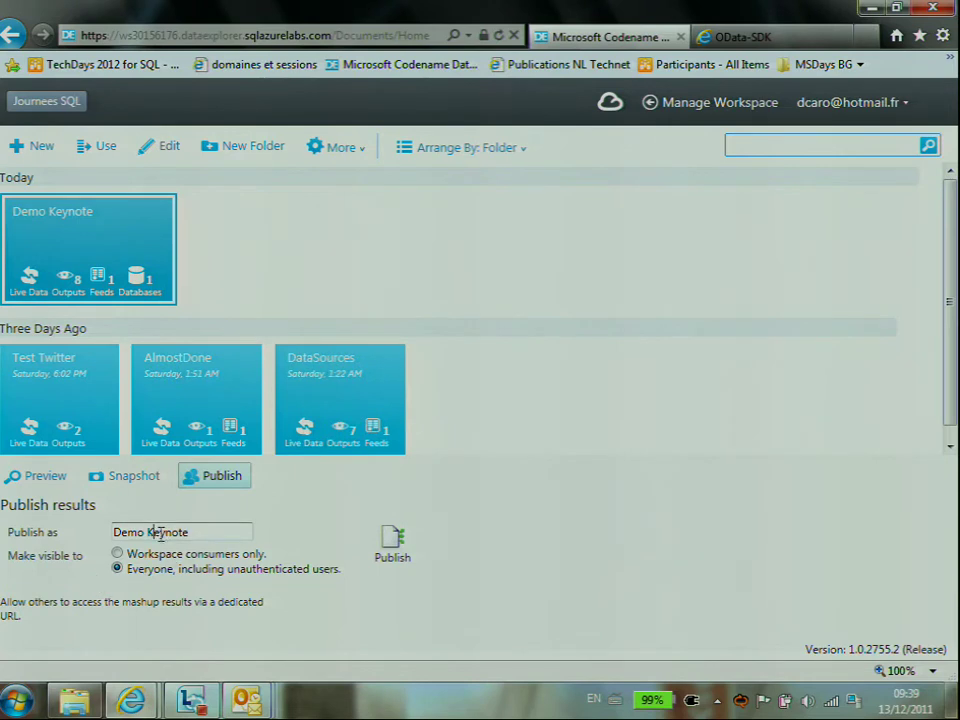
pyautogui.press('BackSpace')
pyautogui.click(392, 540)
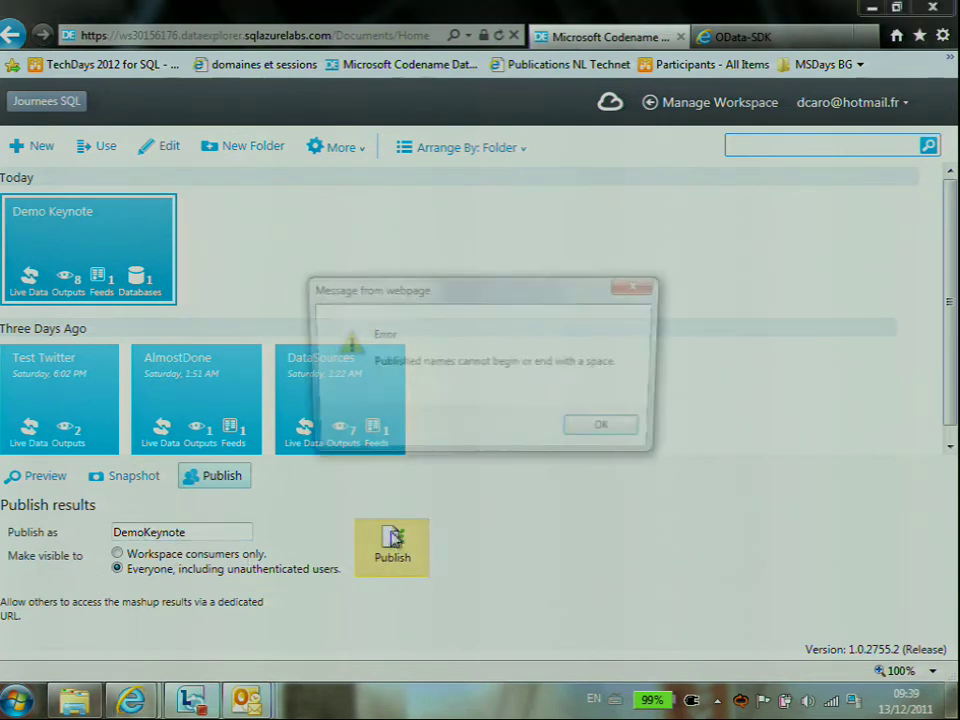
pyautogui.click(613, 433)
pyautogui.click(226, 533)
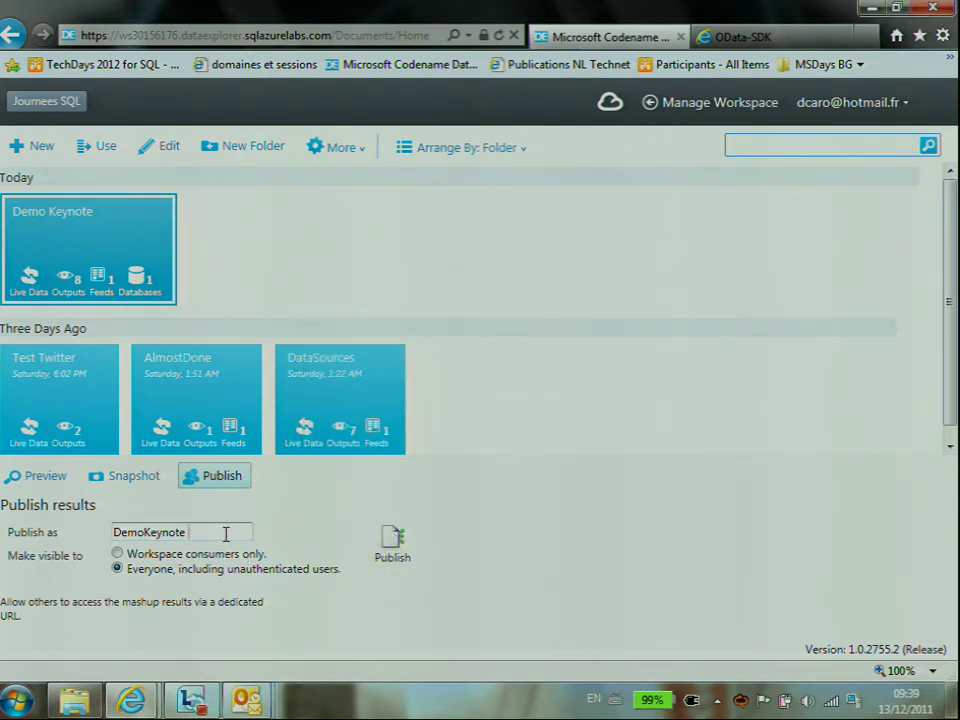
pyautogui.click(390, 550)
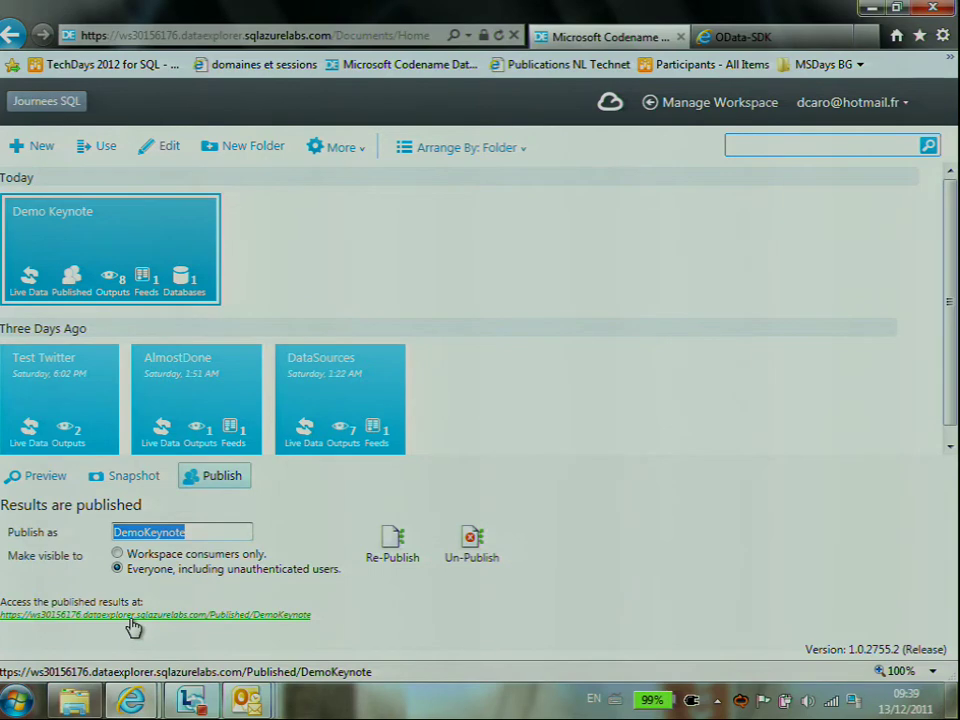
pyautogui.click(132, 618)
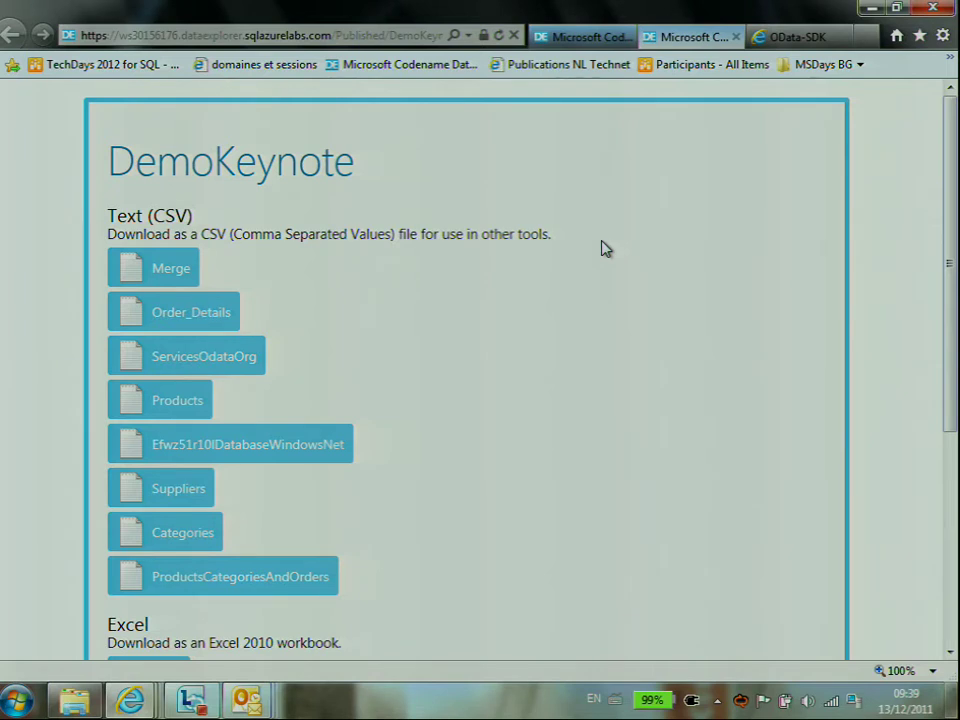
# - Scroll the DemoKeynote page down to the Excel 2010 workbook, mashup download and OData feed options
pyautogui.scroll(-2, 645, 292)
pyautogui.scroll(-2, 644, 291)
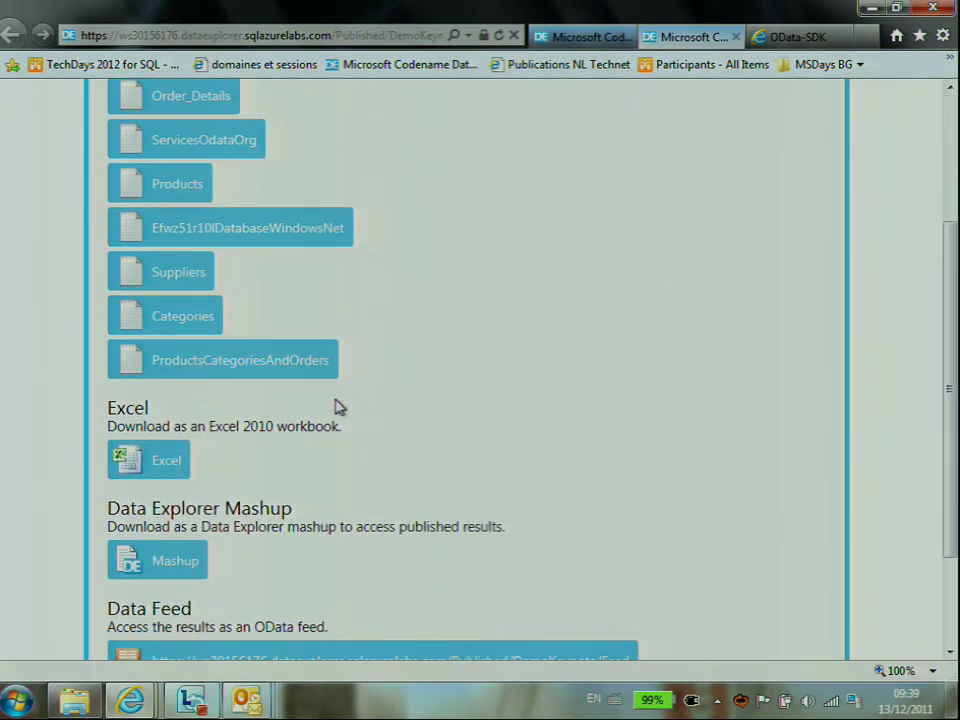
pyautogui.scroll(-3, 469, 426)
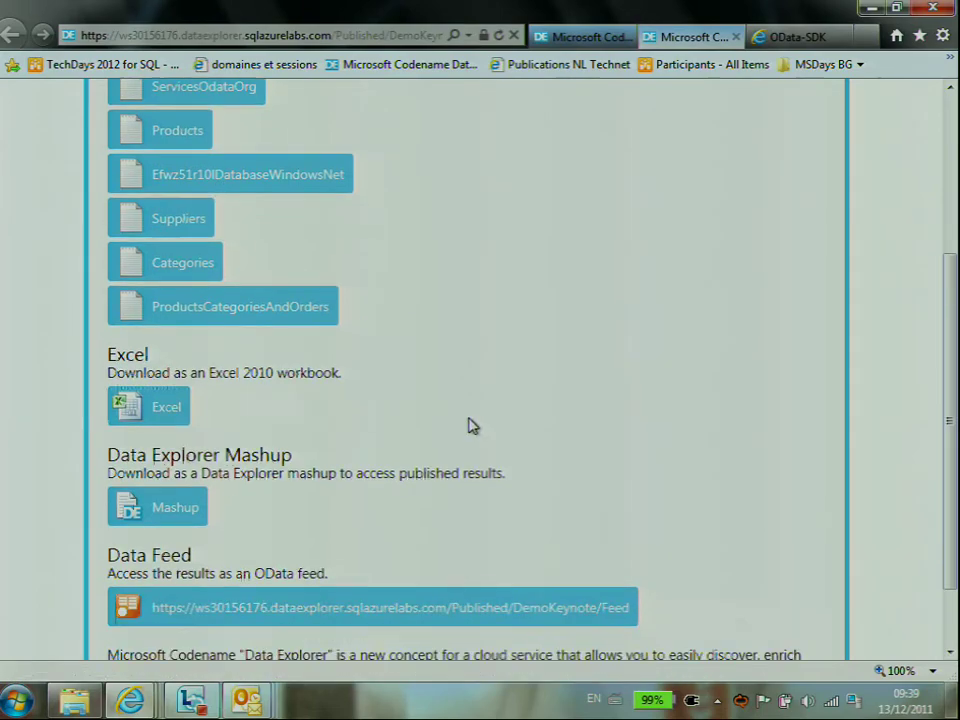